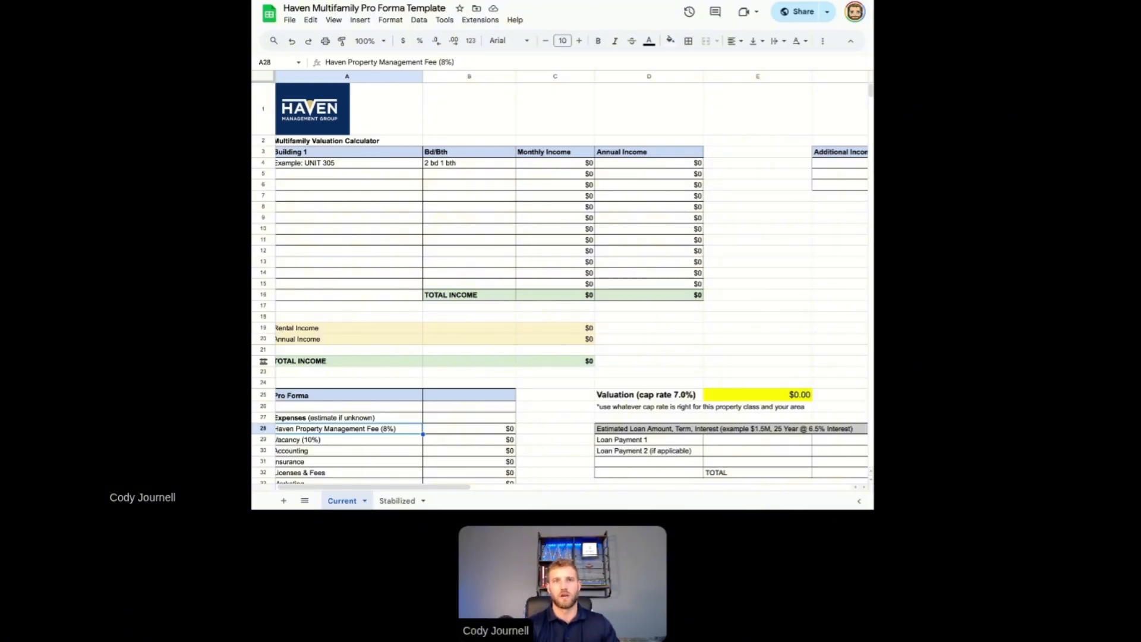
# Examine the Current sheet's unit income table, income totals, pro forma expenses and cap rate valuation
pyautogui.hscroll(-1, 264, 361)
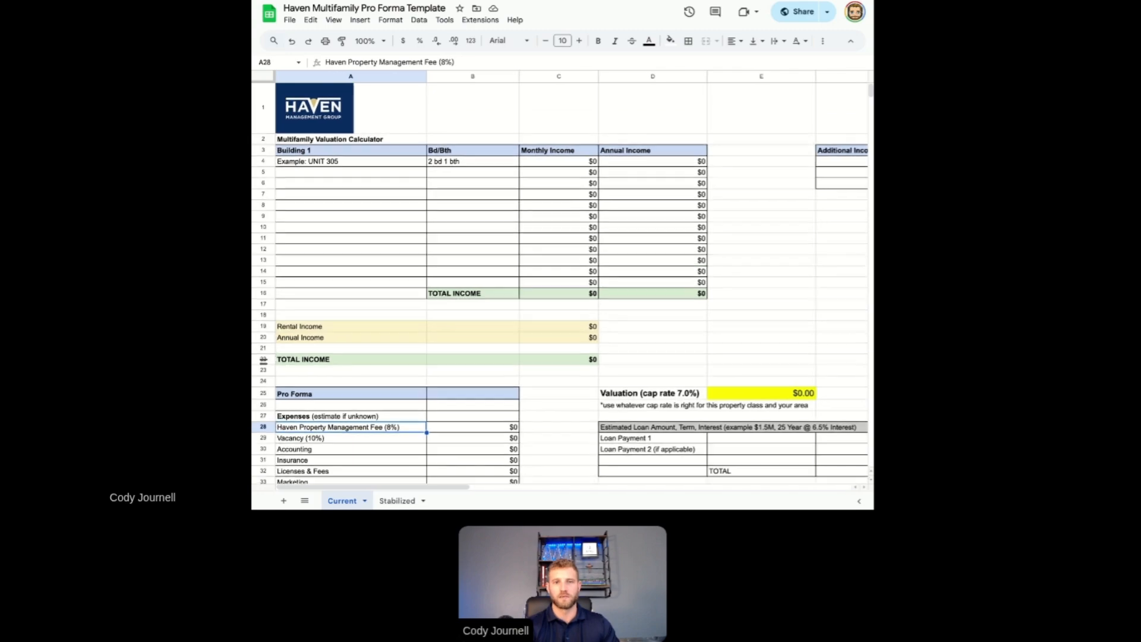
pyautogui.scroll(-1, 264, 363)
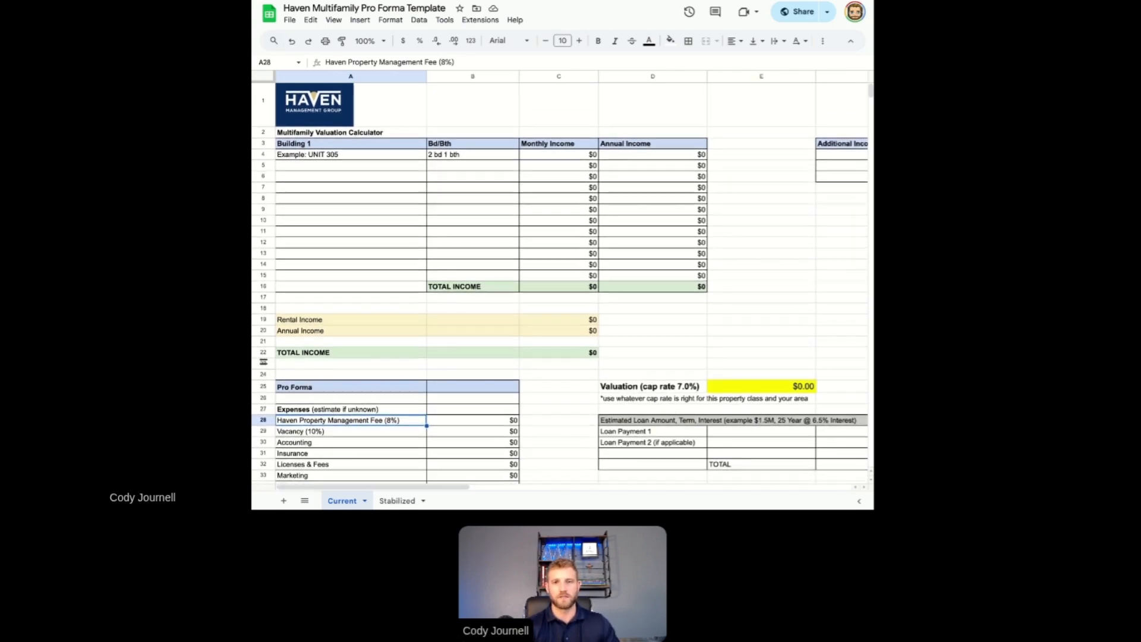
pyautogui.scroll(-2, 264, 363)
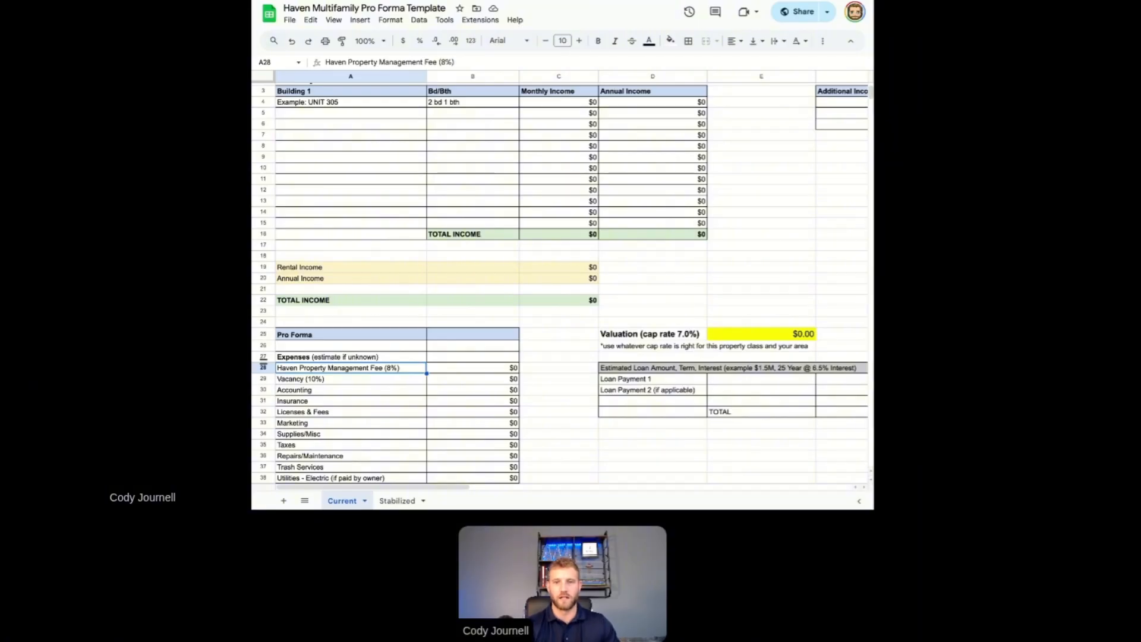
pyautogui.scroll(1, 264, 362)
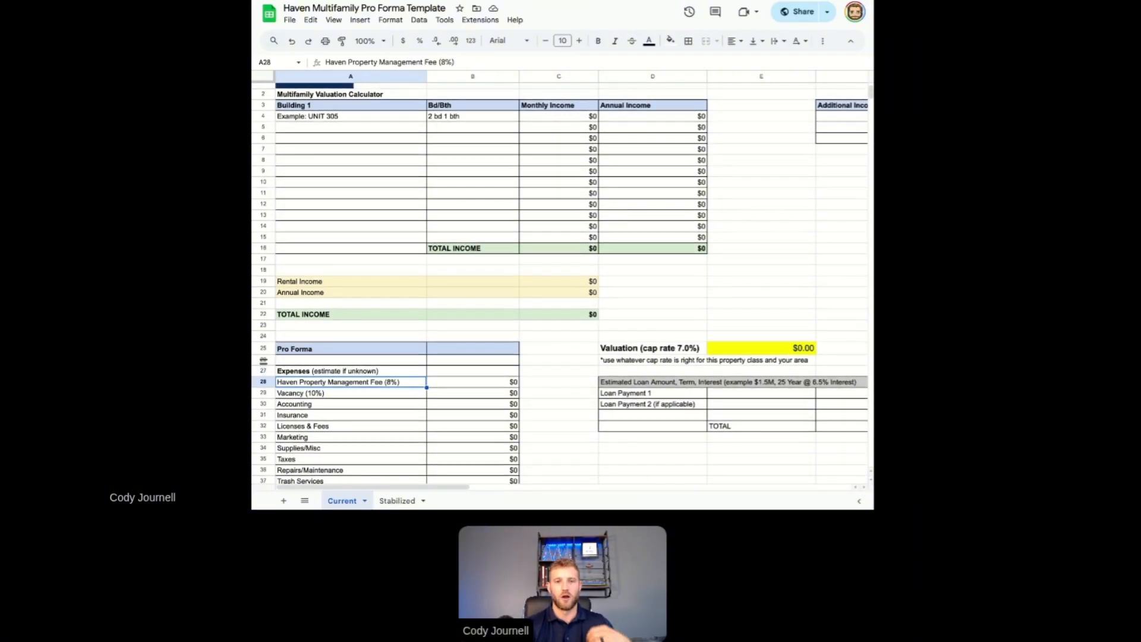
pyautogui.scroll(-1, 263, 362)
pyautogui.scroll(-1, 263, 363)
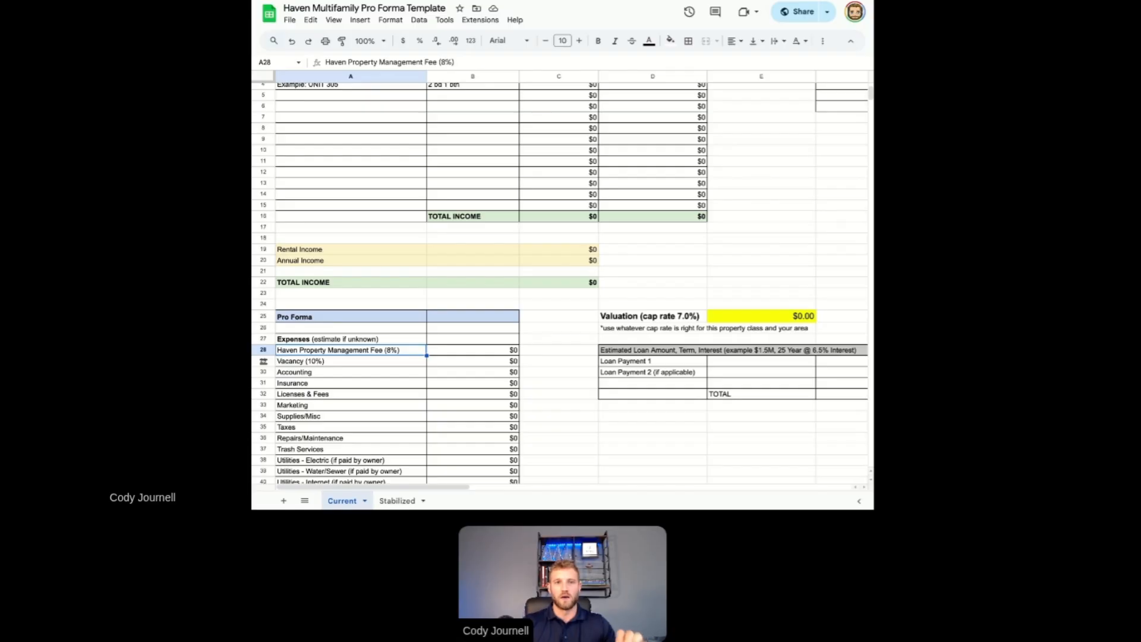
pyautogui.scroll(3, 263, 361)
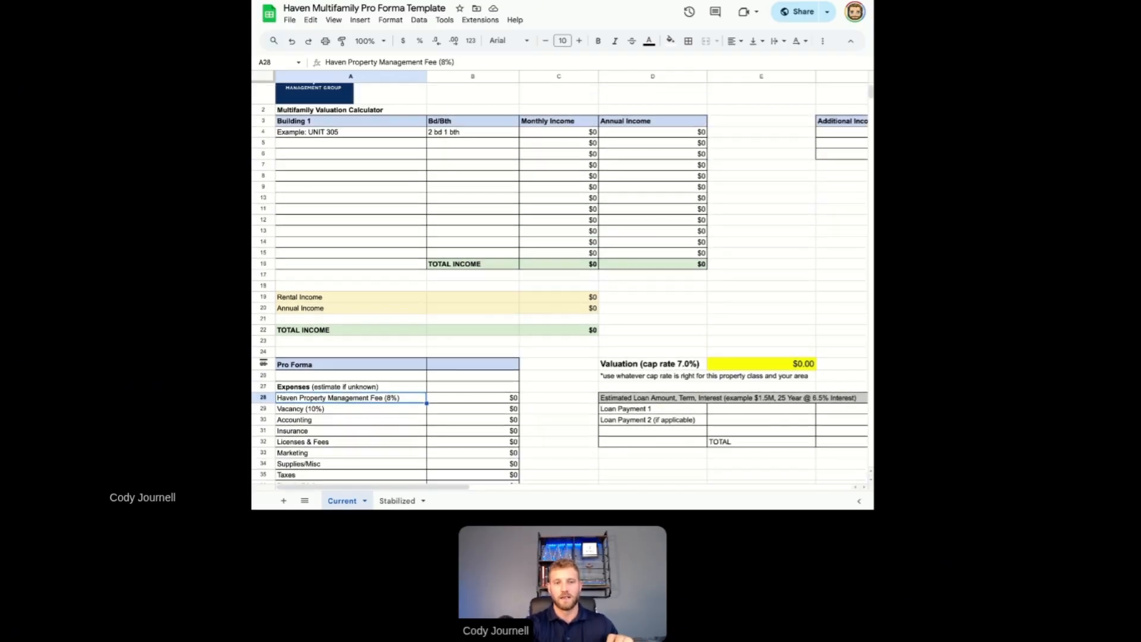
pyautogui.scroll(1, 263, 361)
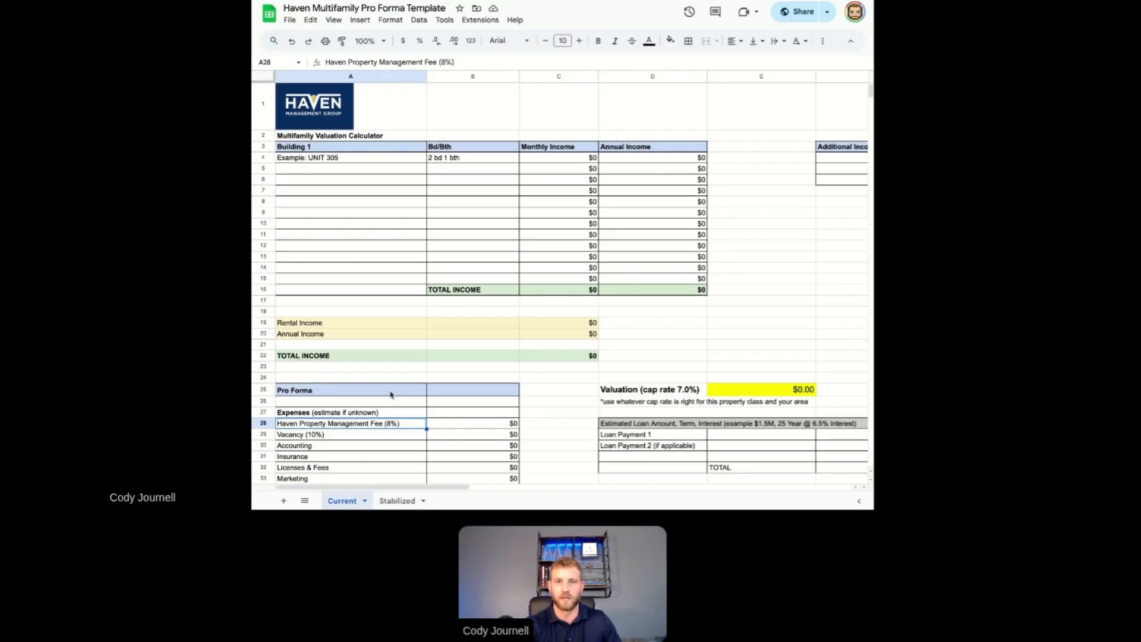
pyautogui.scroll(1, 391, 394)
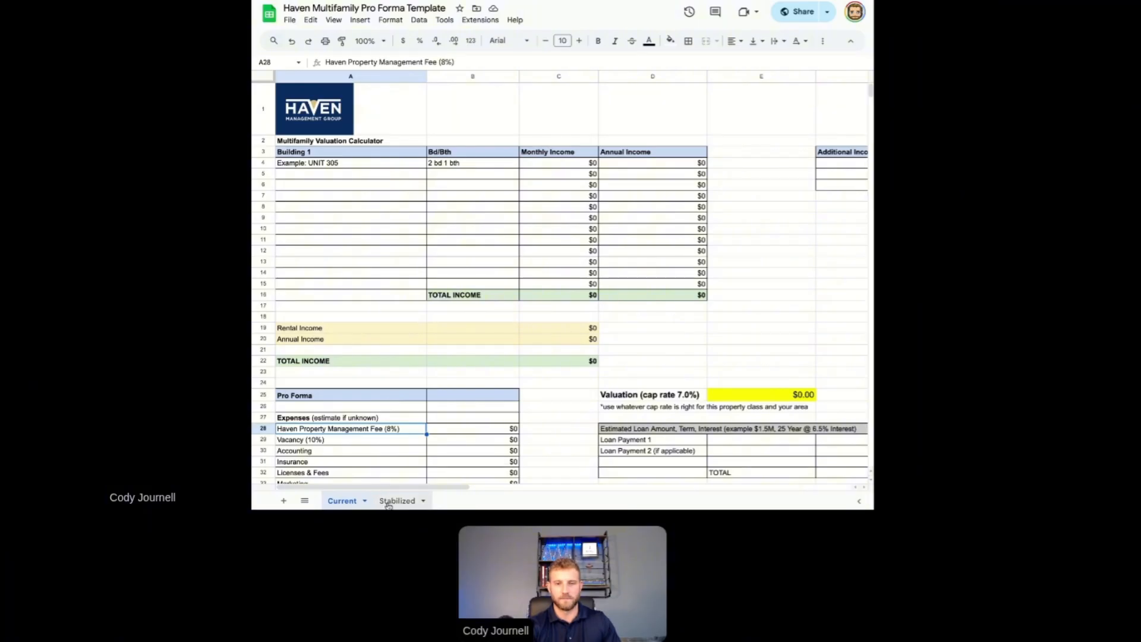
# View the Stabilized sheet's income and pro forma layout, then return to the Current sheet
pyautogui.click(398, 501)
pyautogui.scroll(-1, 385, 307)
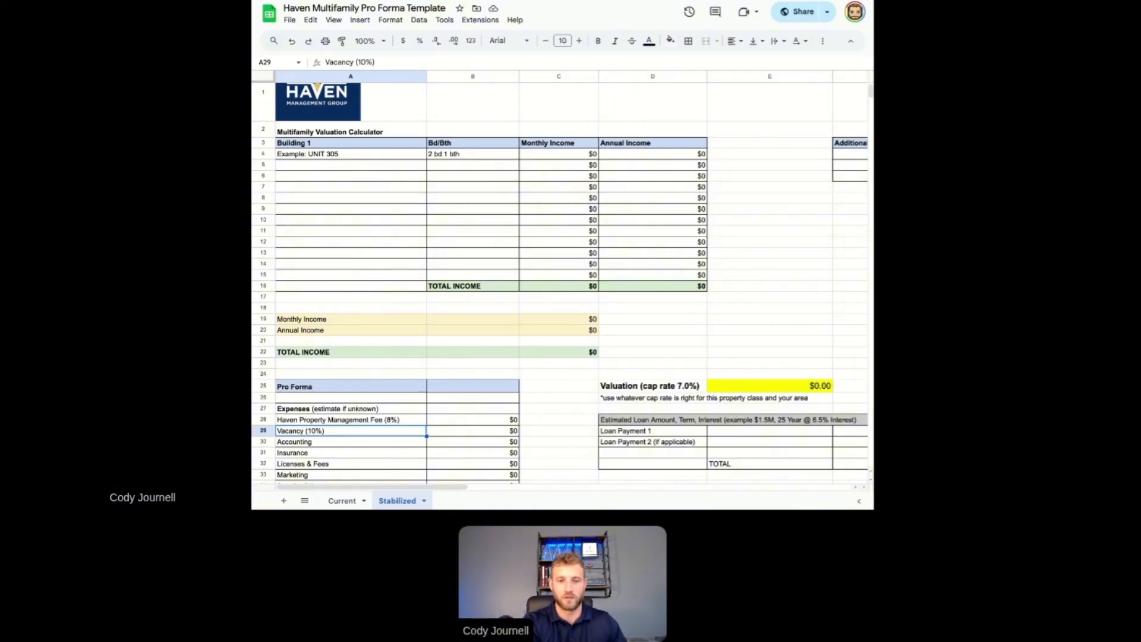
pyautogui.click(342, 500)
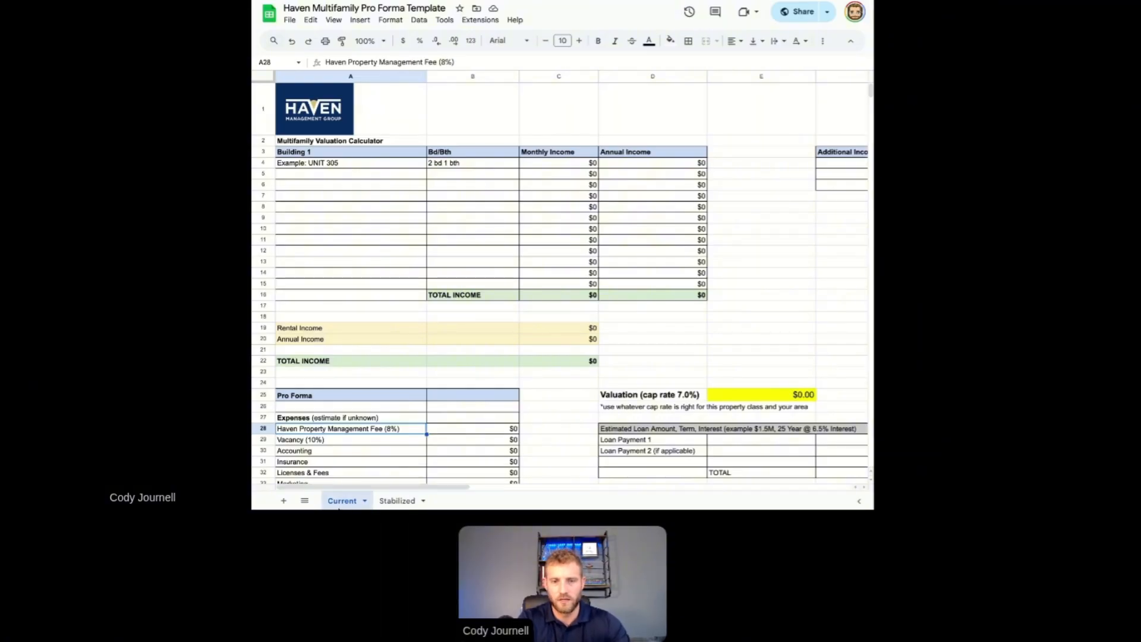
# Inspect the example unit's row, the blank unit rows A5:A15, and the Rental Income and Annual Income cells
pyautogui.click(325, 167)
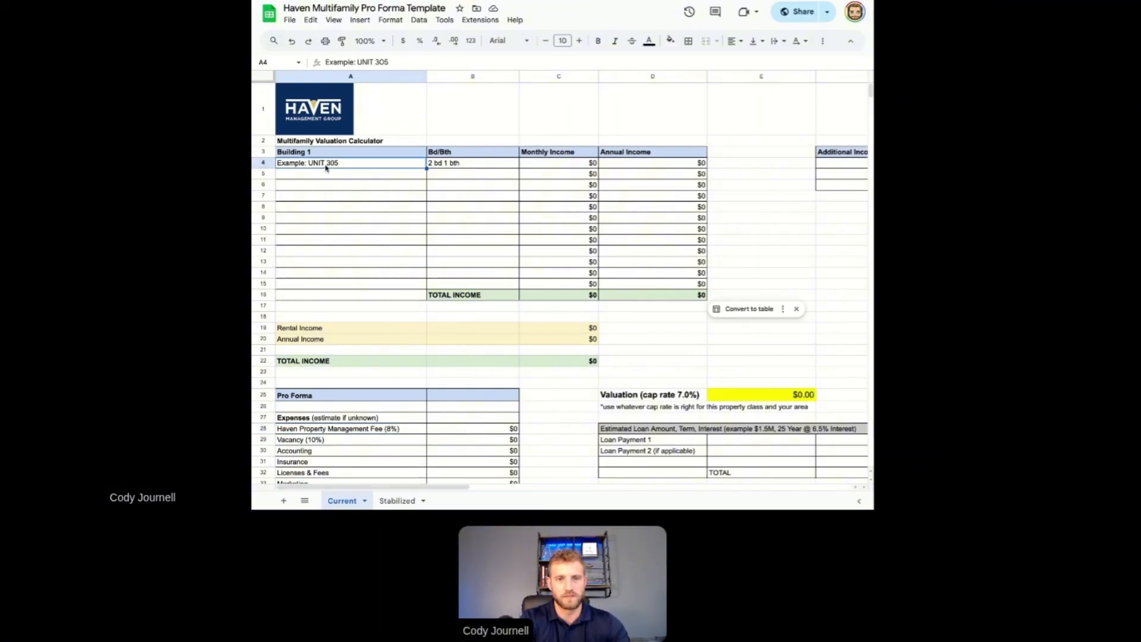
pyautogui.click(452, 168)
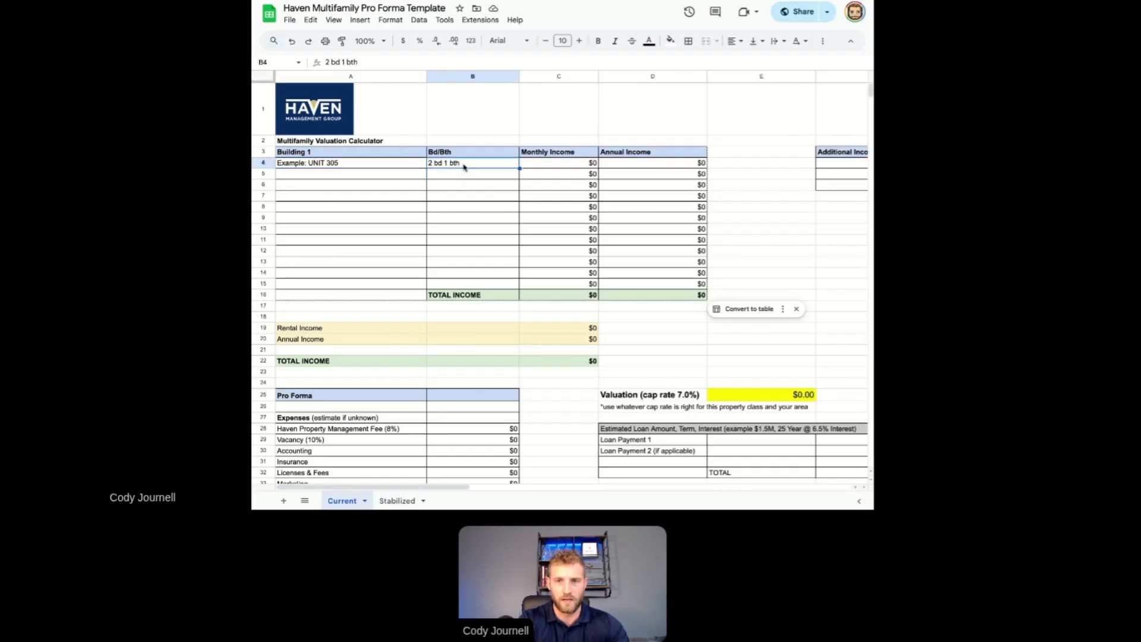
pyautogui.click(539, 166)
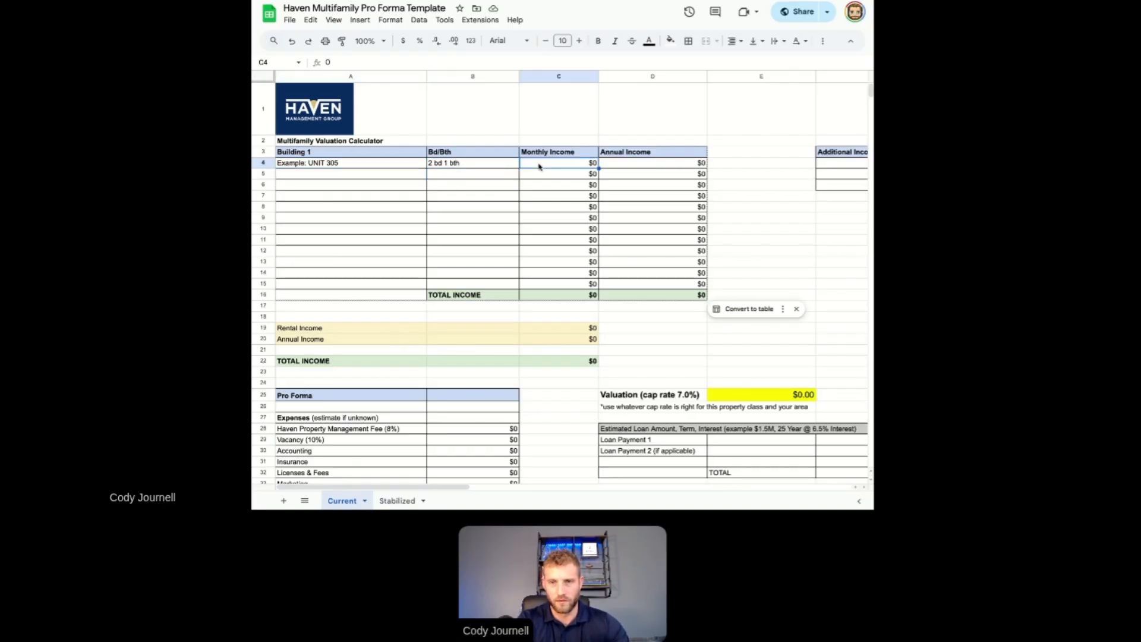
pyautogui.click(662, 168)
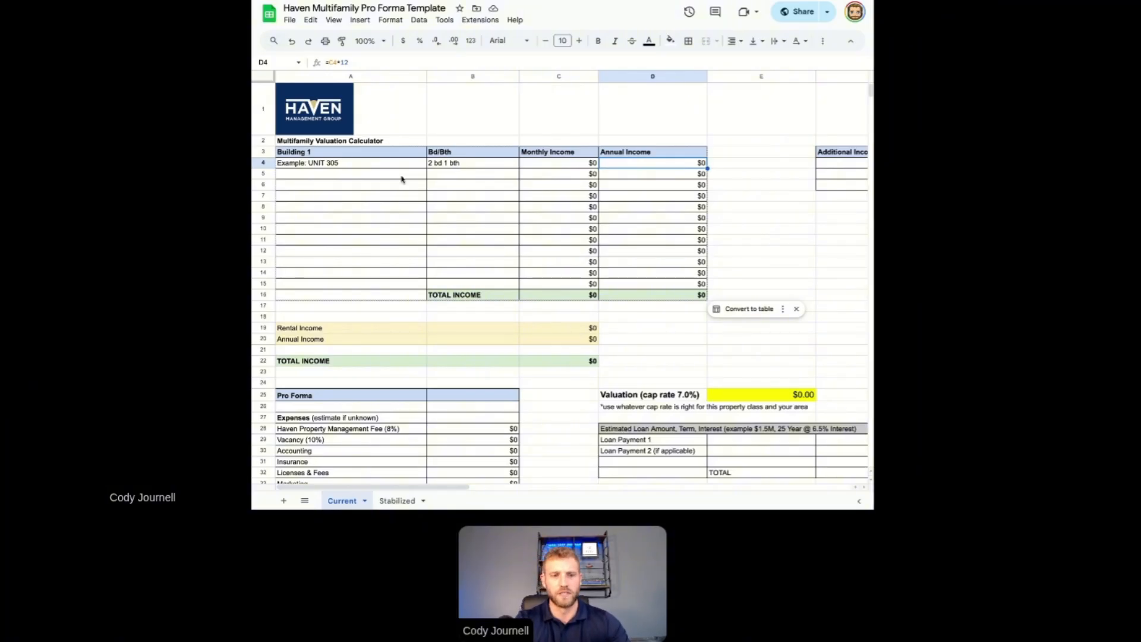
pyautogui.click(372, 167)
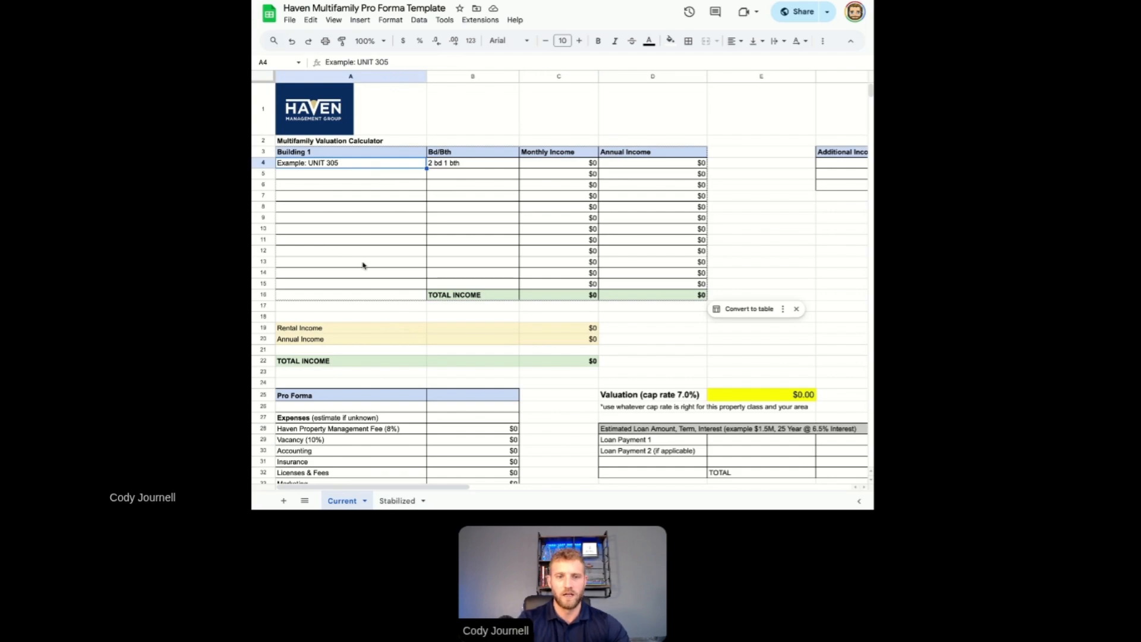
pyautogui.click(330, 173)
pyautogui.moveTo(329, 173); pyautogui.dragTo(317, 287)
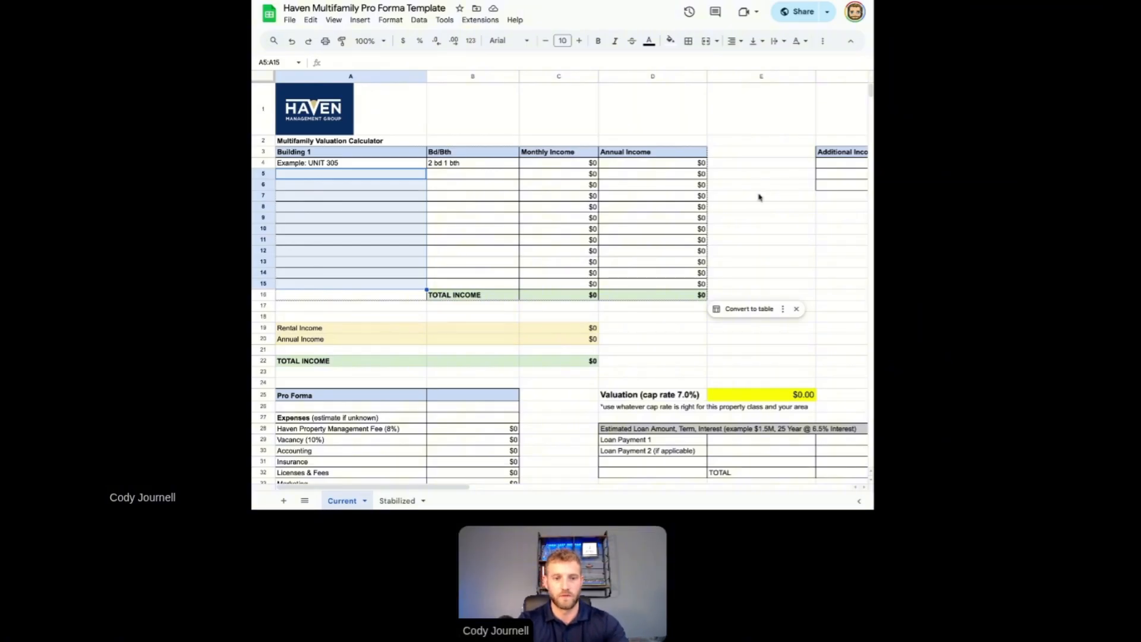
pyautogui.click(563, 327)
pyautogui.click(562, 343)
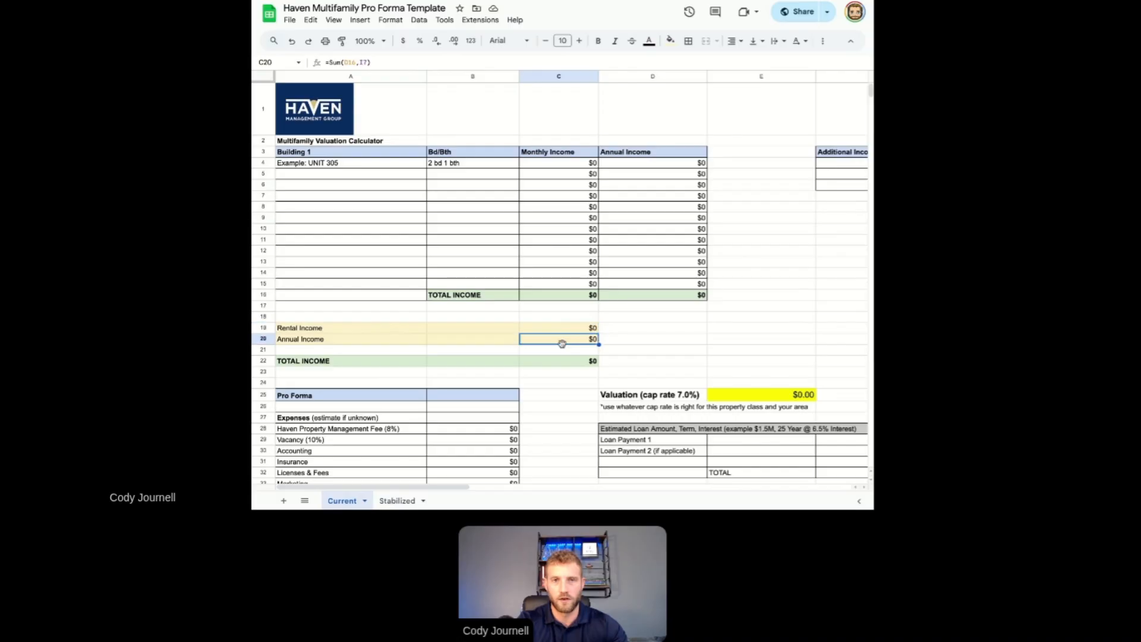
# Replace the example unit name in A4 with Unit 1 and enter Unit2 and Unit 3 in A5 and A6
pyautogui.click(330, 166)
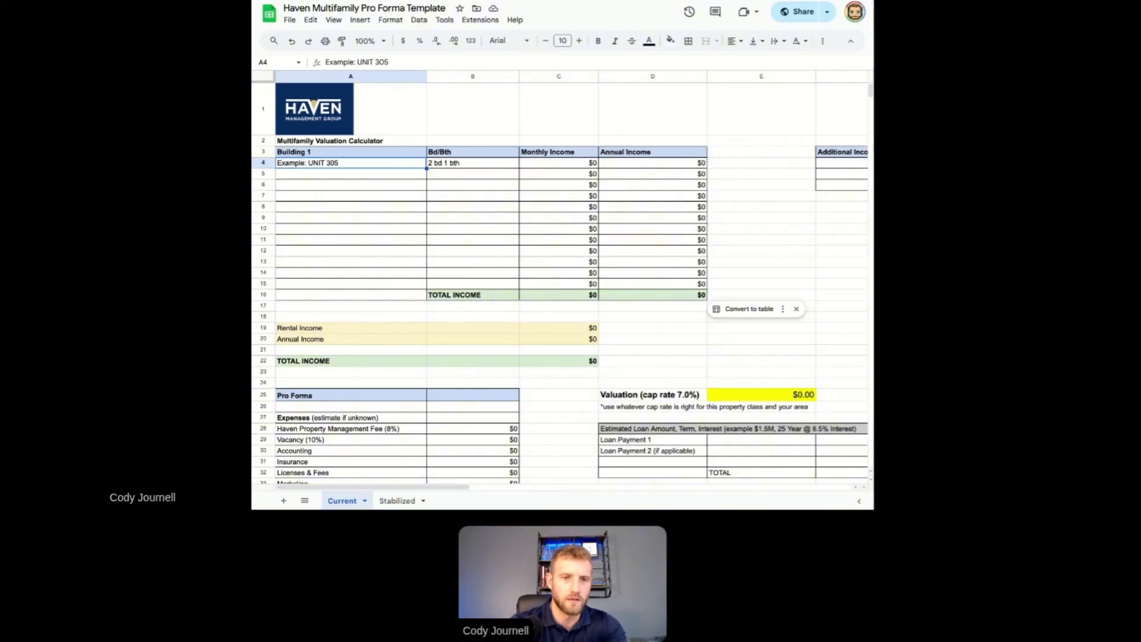
pyautogui.write('Unit 1')
pyautogui.press('Return')
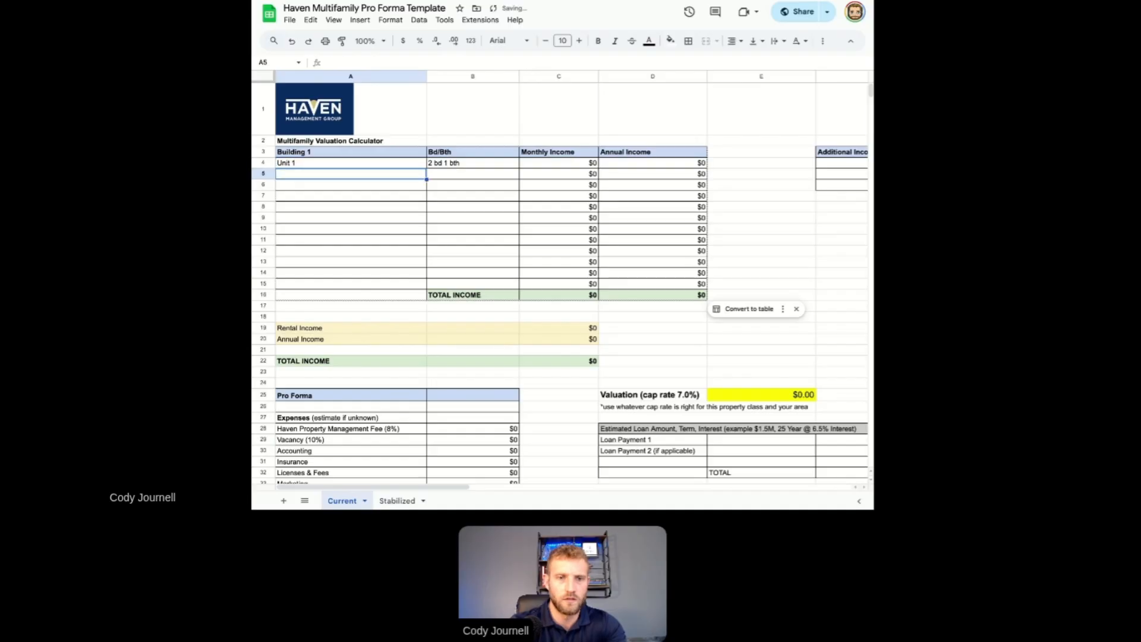
pyautogui.write('Unit 1')
pyautogui.write('2')
pyautogui.press('Return')
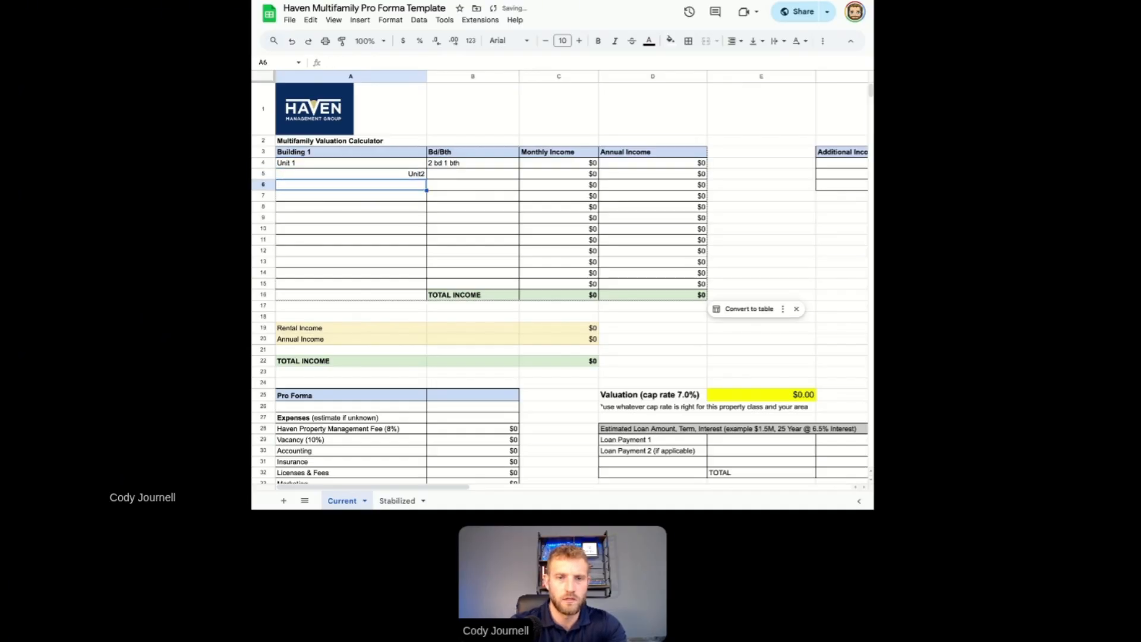
pyautogui.write('Unit 3')
pyautogui.press('Return')
# Continue the unit list with Unit 4, Unit 5 and Unit 6 in A7 to A9
pyautogui.write('Unit')
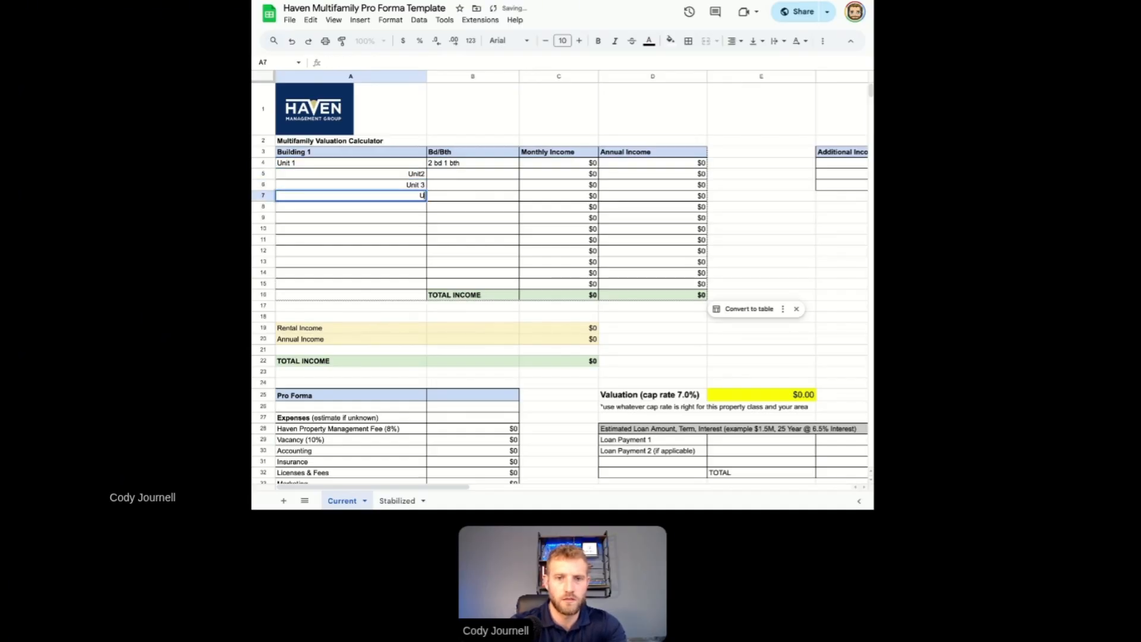
pyautogui.write(' 4')
pyautogui.press('Return')
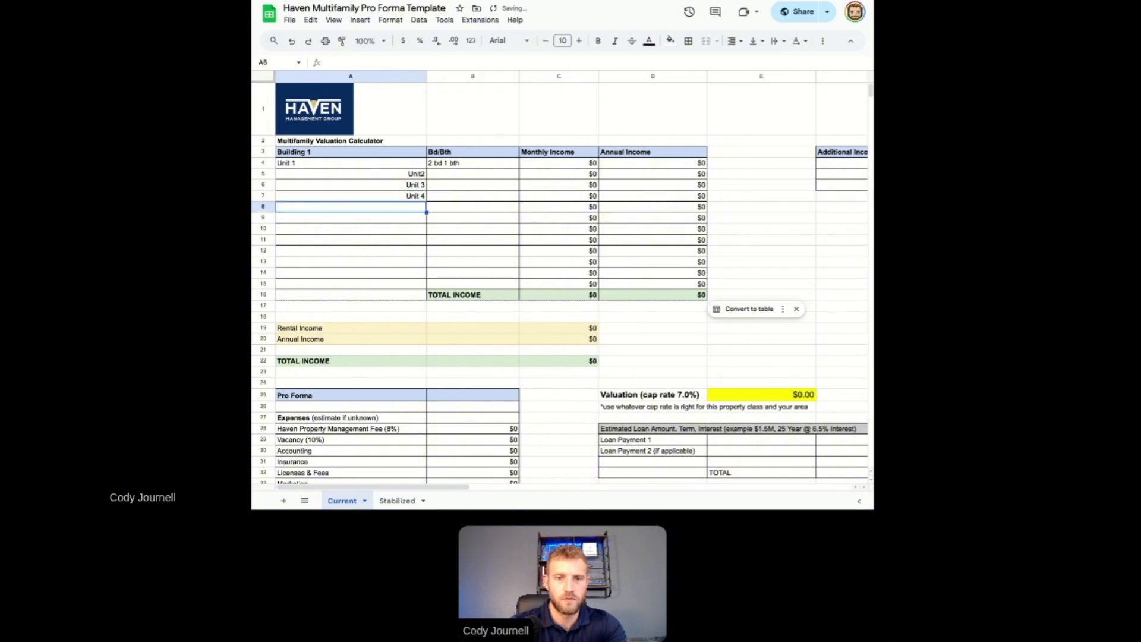
pyautogui.write('Unit 5')
pyautogui.press('Return')
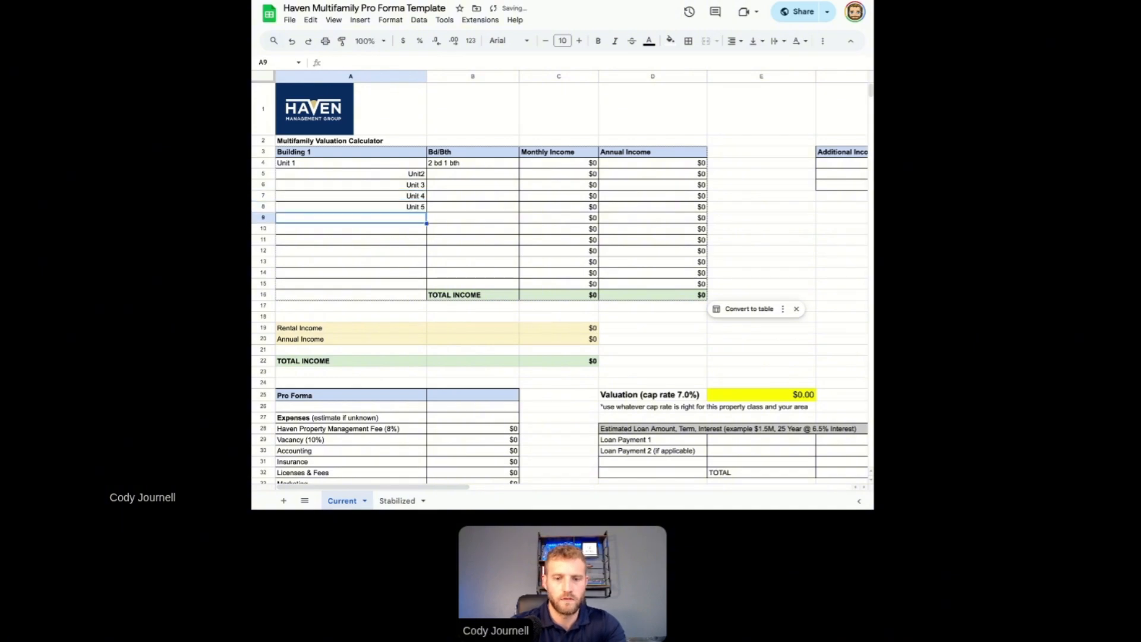
pyautogui.write('Unit')
pyautogui.press('Return')
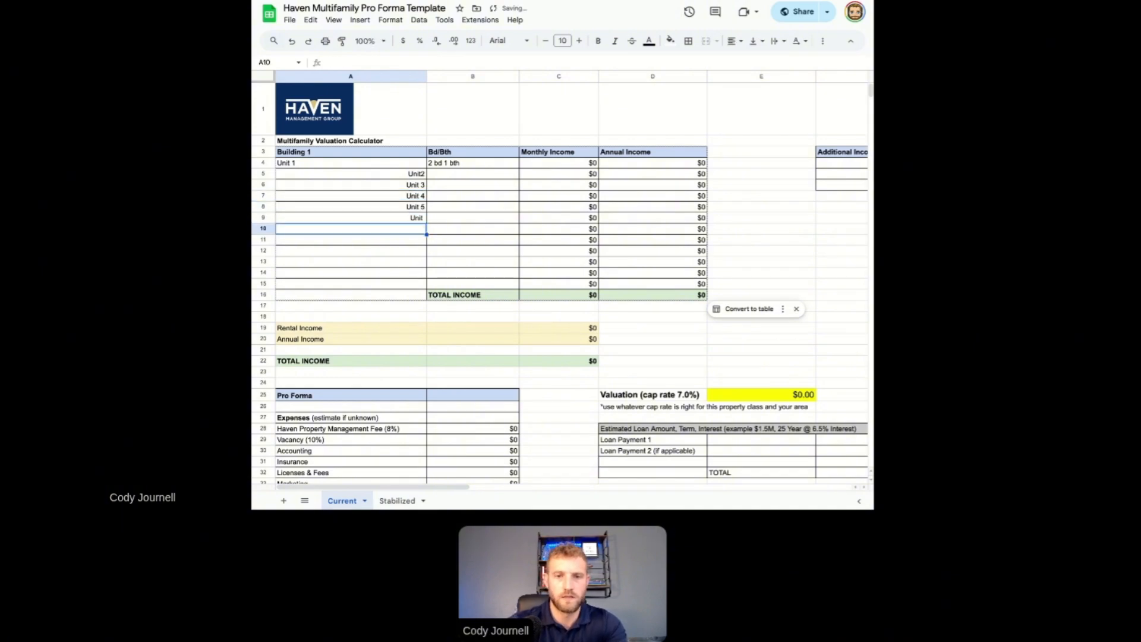
pyautogui.doubleClick(410, 219)
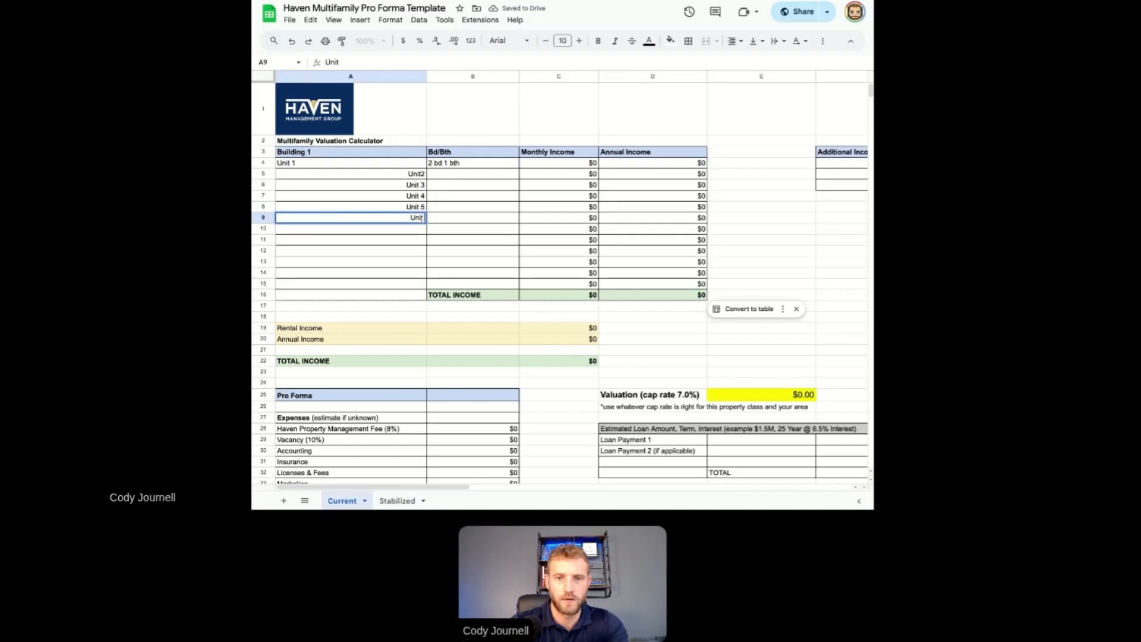
pyautogui.write('6')
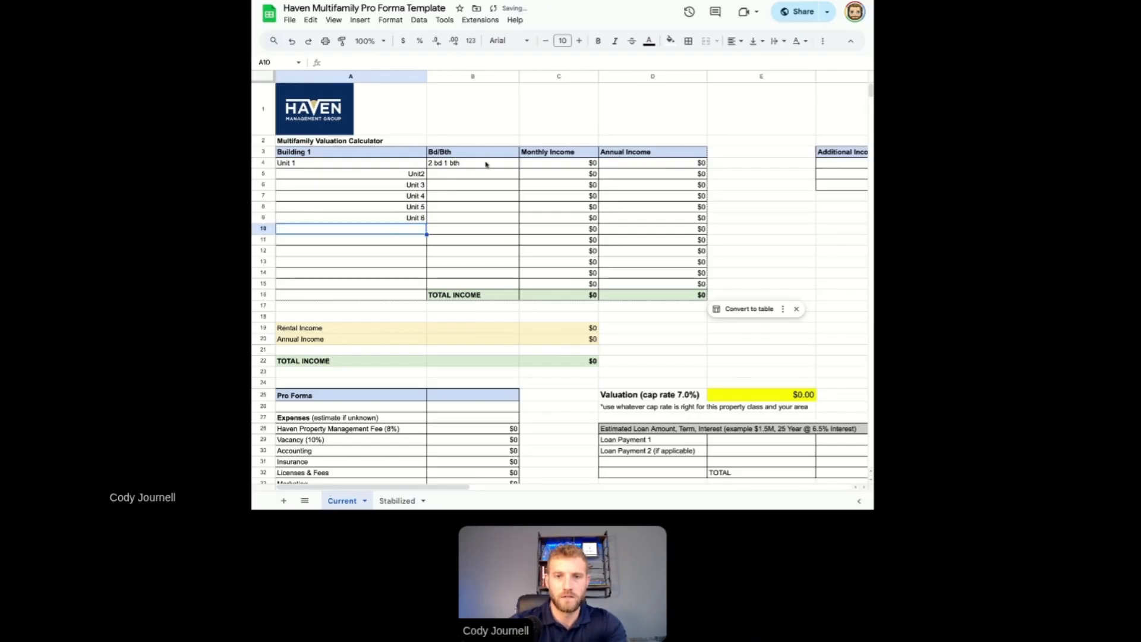
# Enter 2 bd 1 bth as the Bd/Bth for the second unit and fill it down through Unit 6
pyautogui.click(482, 154)
pyautogui.click(482, 176)
pyautogui.write('2 bd 1 bth')
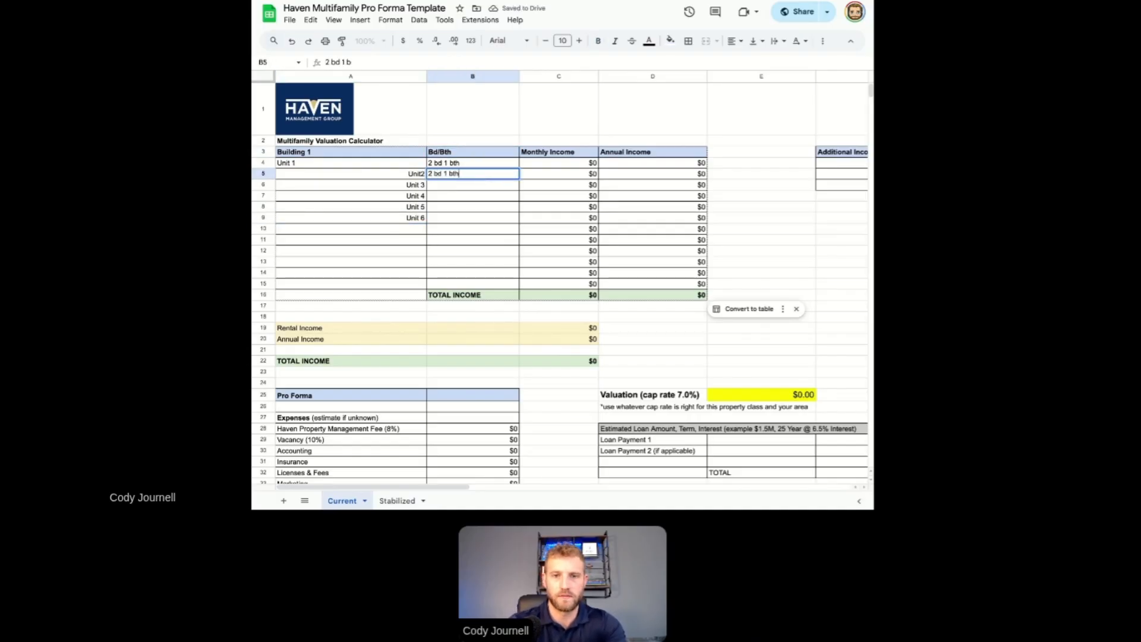
pyautogui.press('Return')
pyautogui.moveTo(490, 164); pyautogui.dragTo(492, 176)
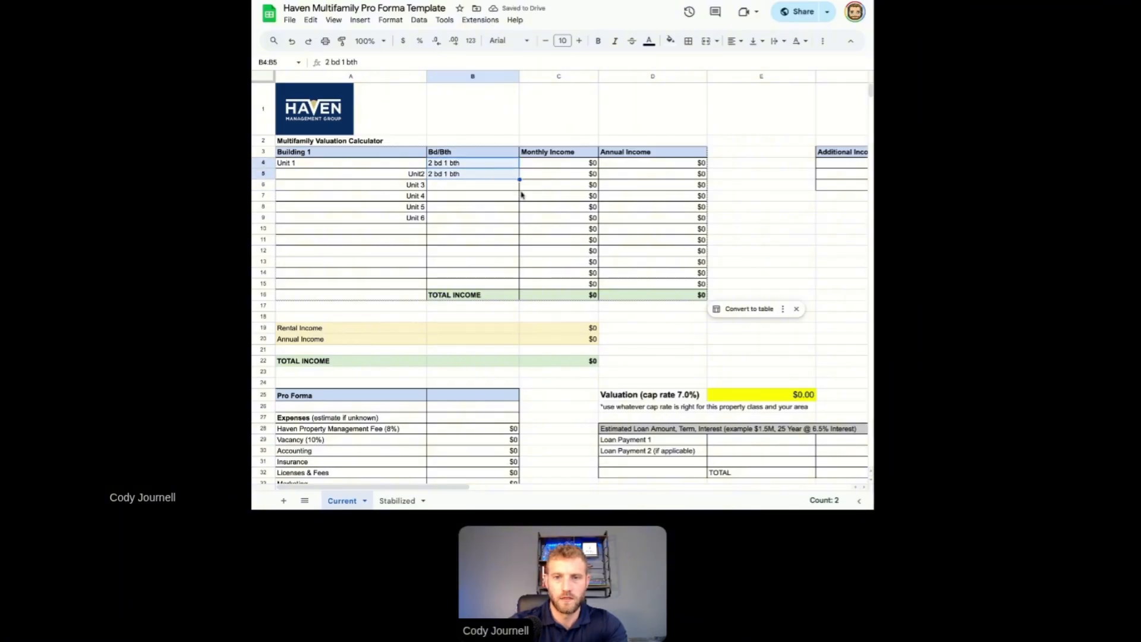
pyautogui.moveTo(519, 179); pyautogui.dragTo(518, 222)
# Try a monthly income of 1250 for Unit 1 and clear the second unit's monthly income
pyautogui.click(574, 165)
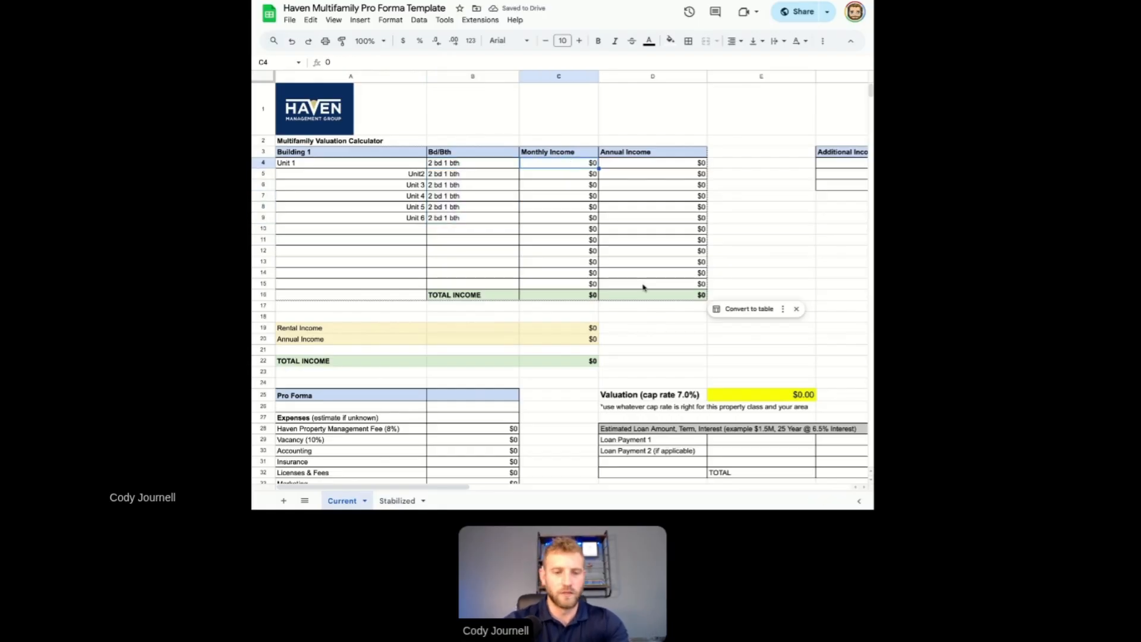
pyautogui.write('1250')
pyautogui.press('Return')
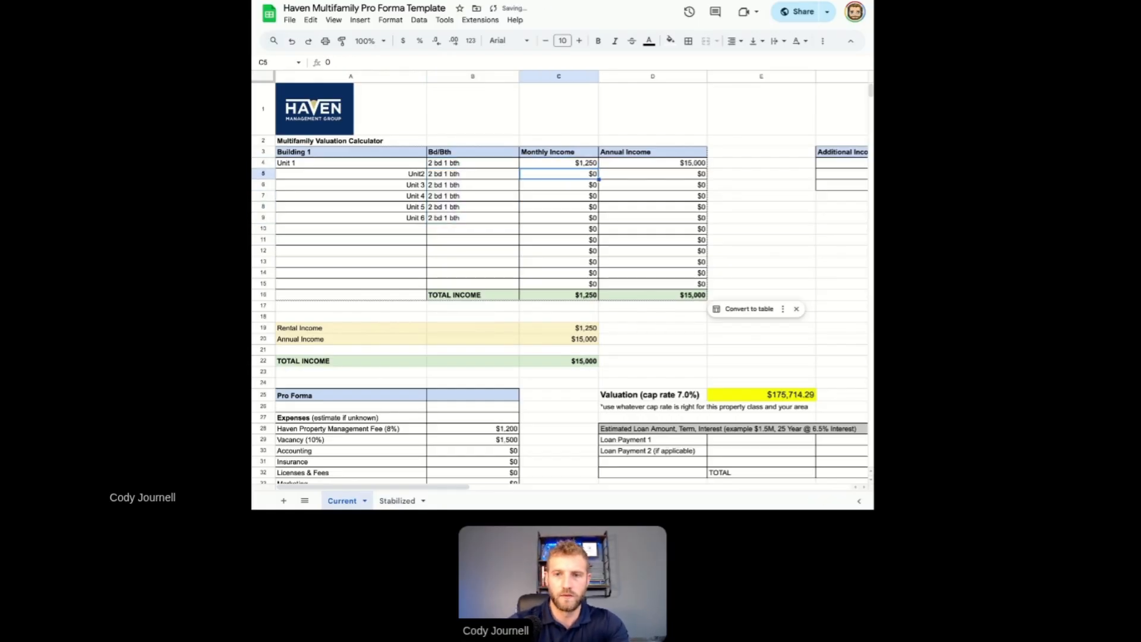
pyautogui.press('BackSpace')
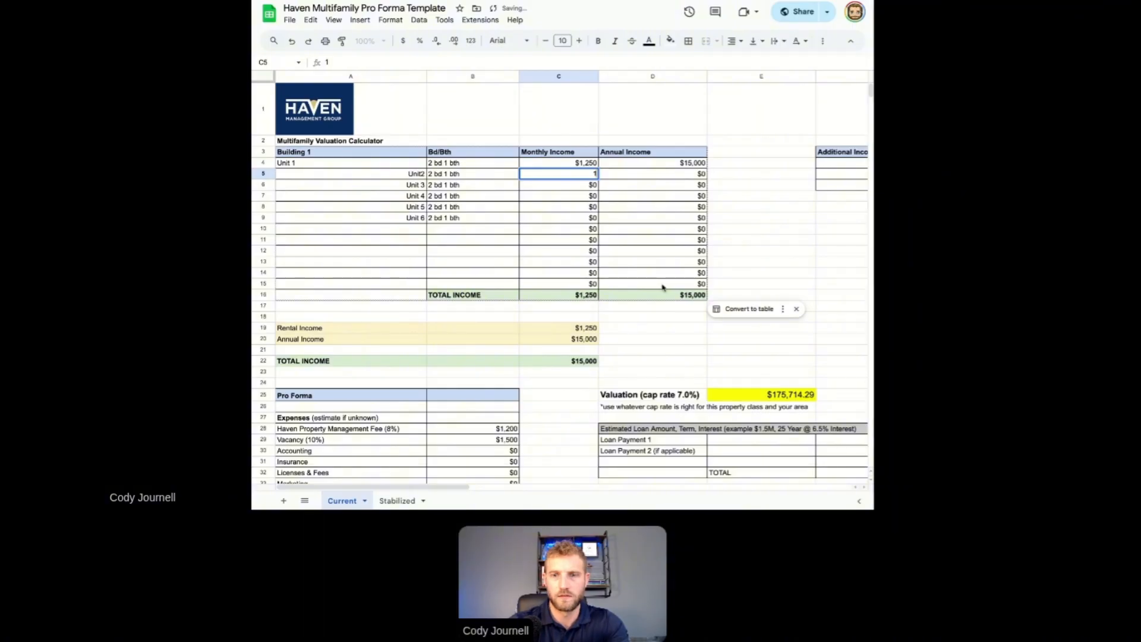
# Set the monthly income to 950 for each of the first two units, in C4 and C5
pyautogui.click(586, 167)
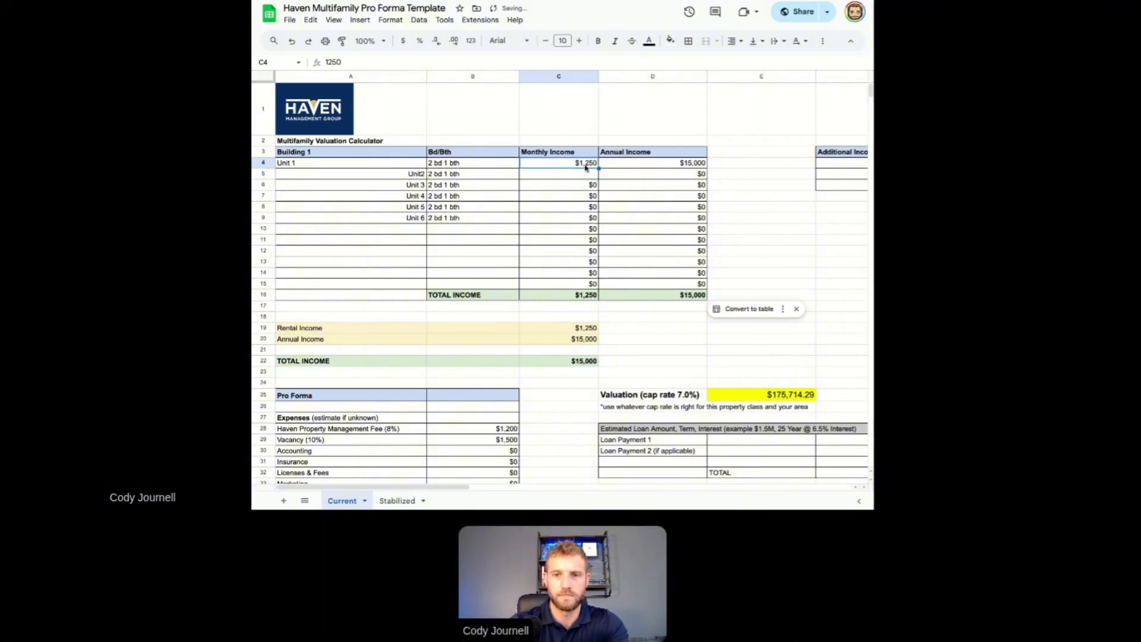
pyautogui.write('950')
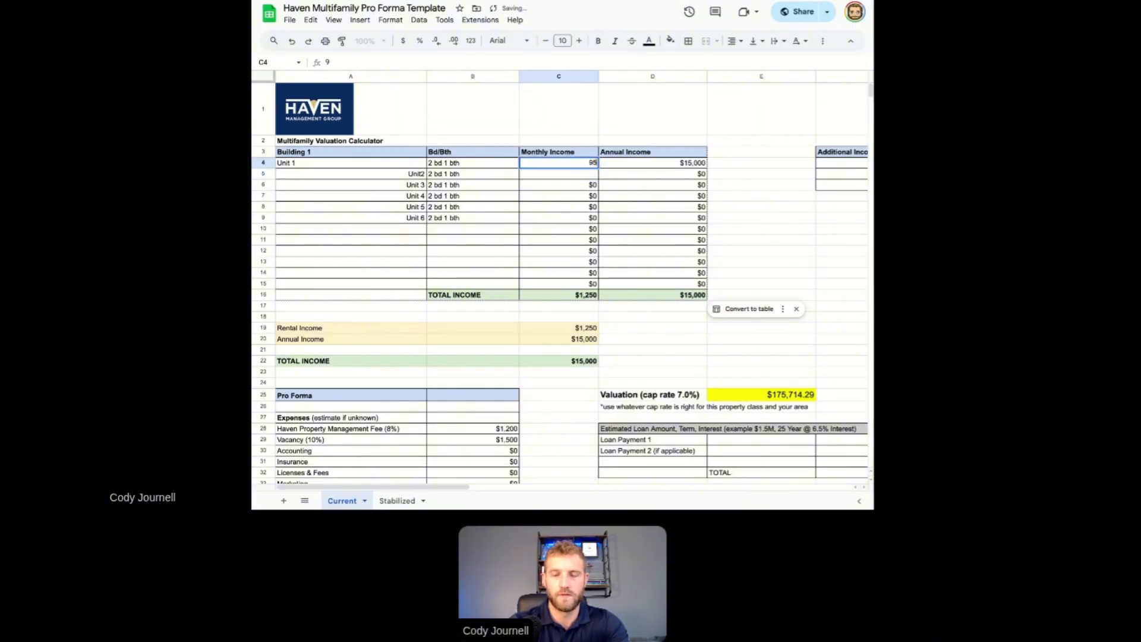
pyautogui.press('Return')
pyautogui.write('950')
pyautogui.press('Return')
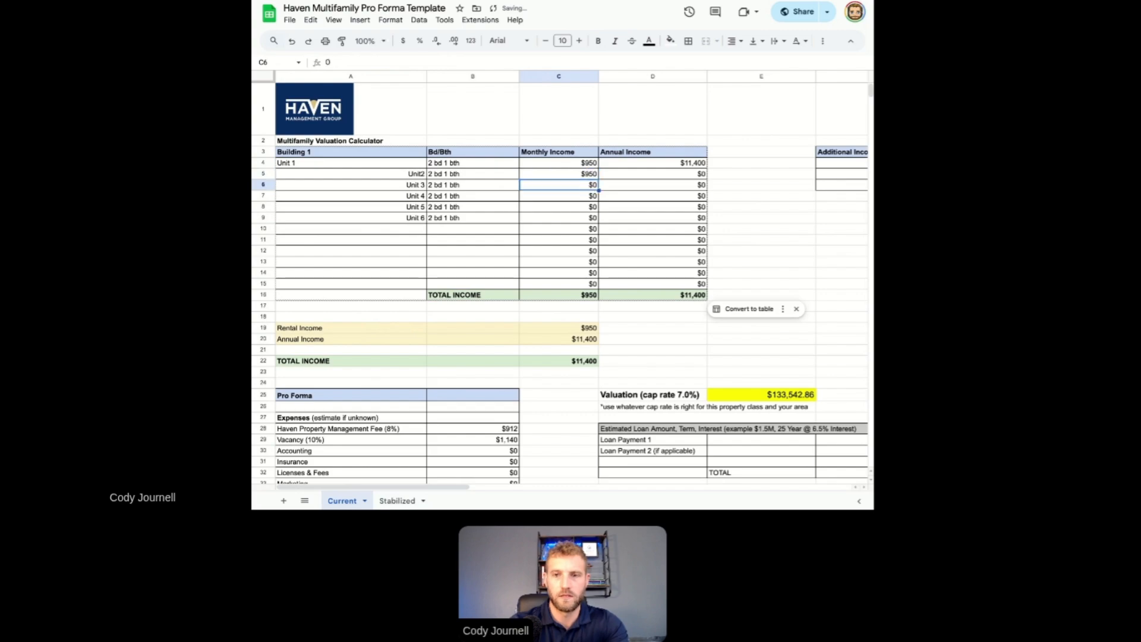
# Set the monthly income to 1100 for Unit 4 and Unit 5, in C7 and C8
pyautogui.click(586, 196)
pyautogui.write('1100')
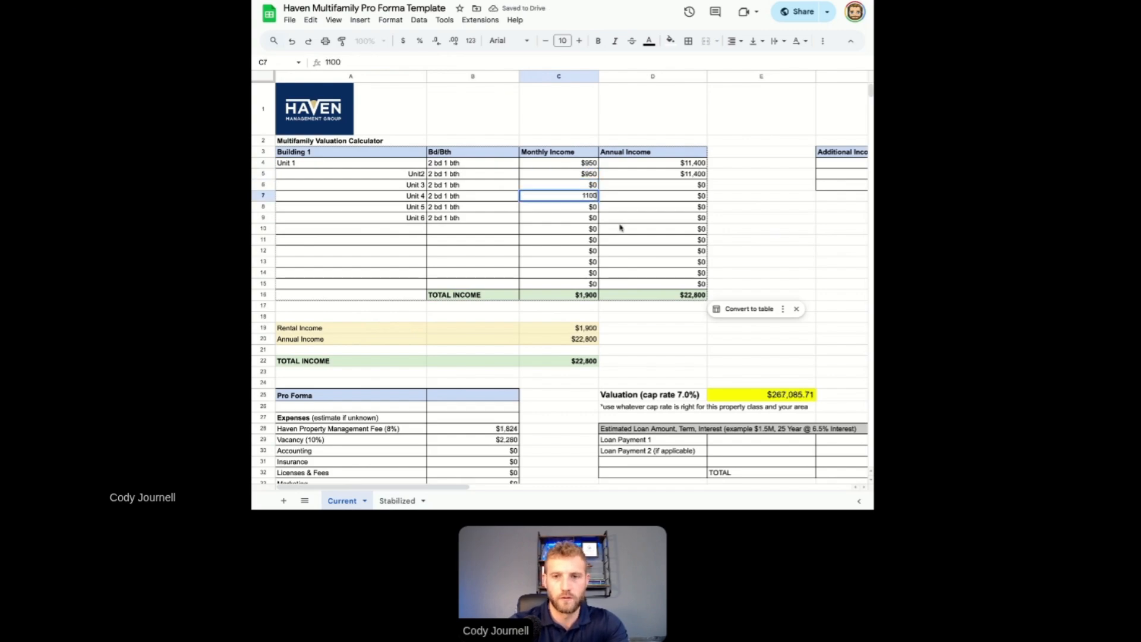
pyautogui.press('Return')
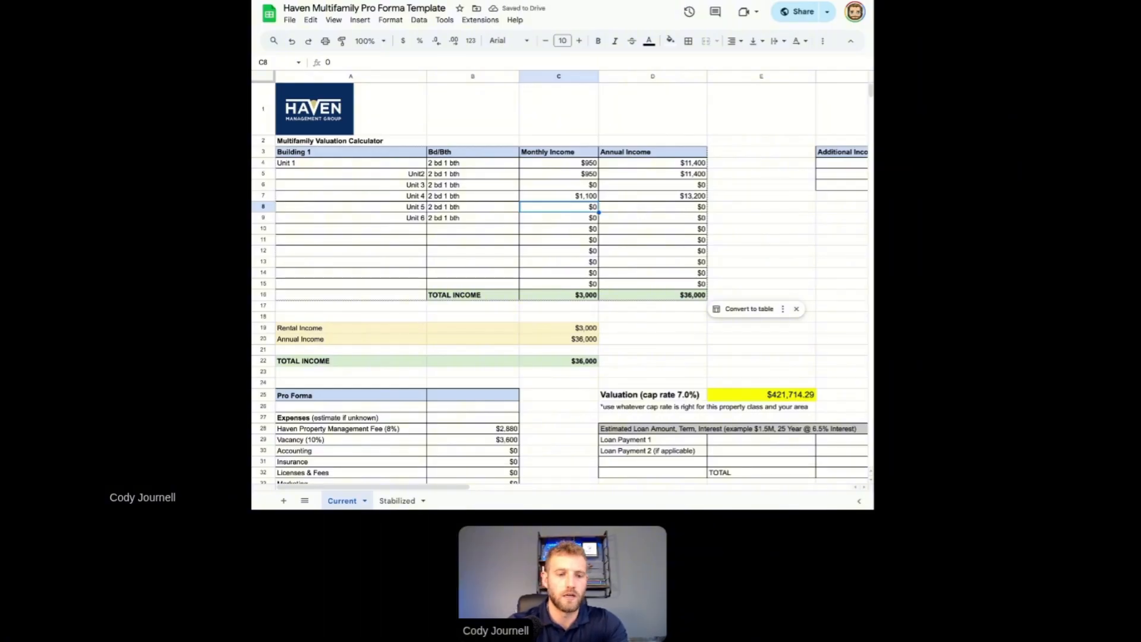
pyautogui.write('1100')
pyautogui.press('Return')
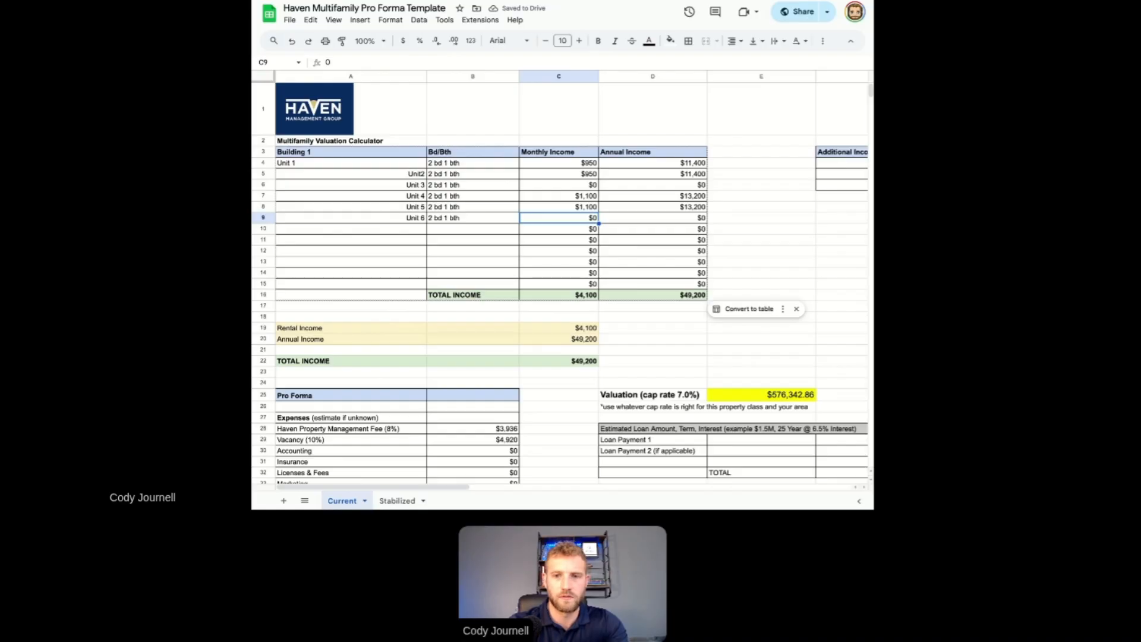
# List Parking and Storage as the additional income sources in F4 and F5
pyautogui.click(473, 231)
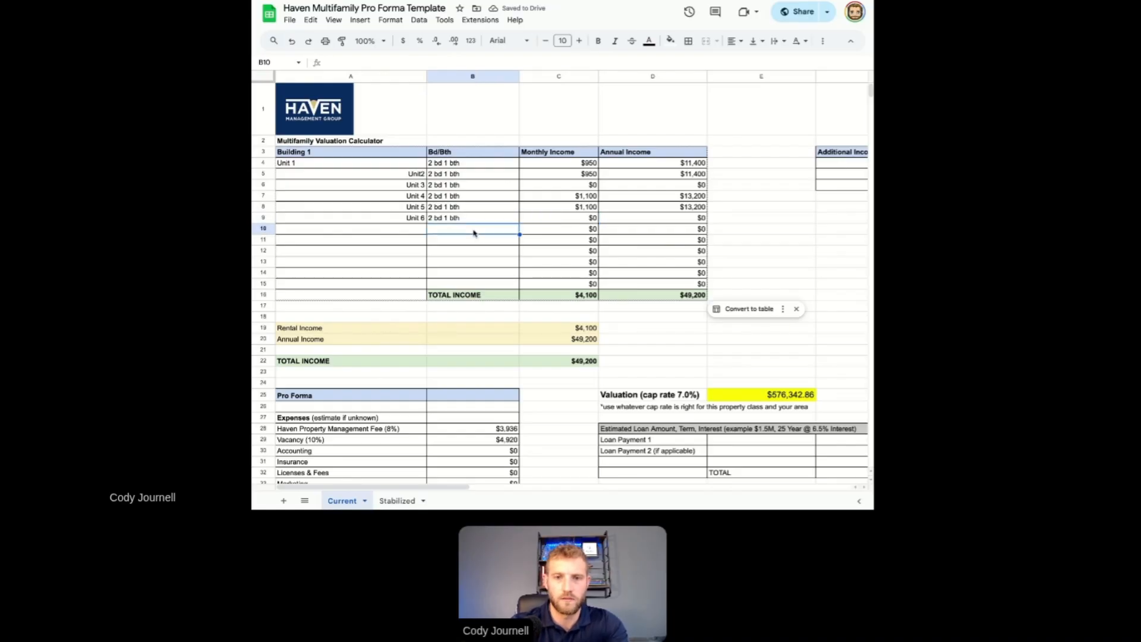
pyautogui.scroll(-1, 420, 262)
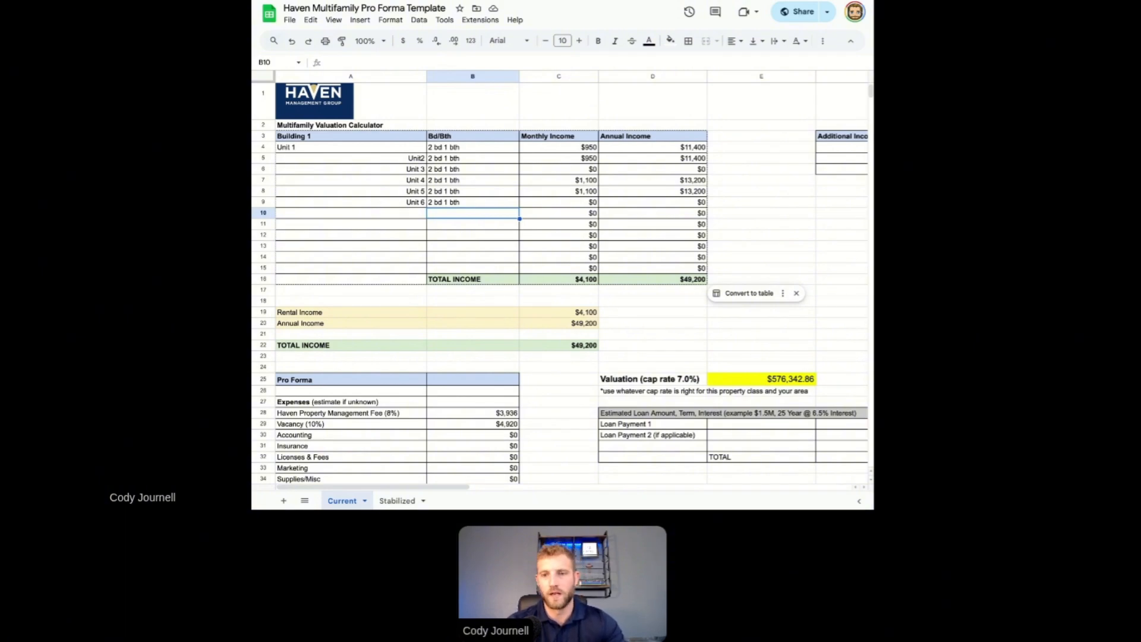
pyautogui.scroll(-1, 559, 285)
pyautogui.scroll(-5, 559, 286)
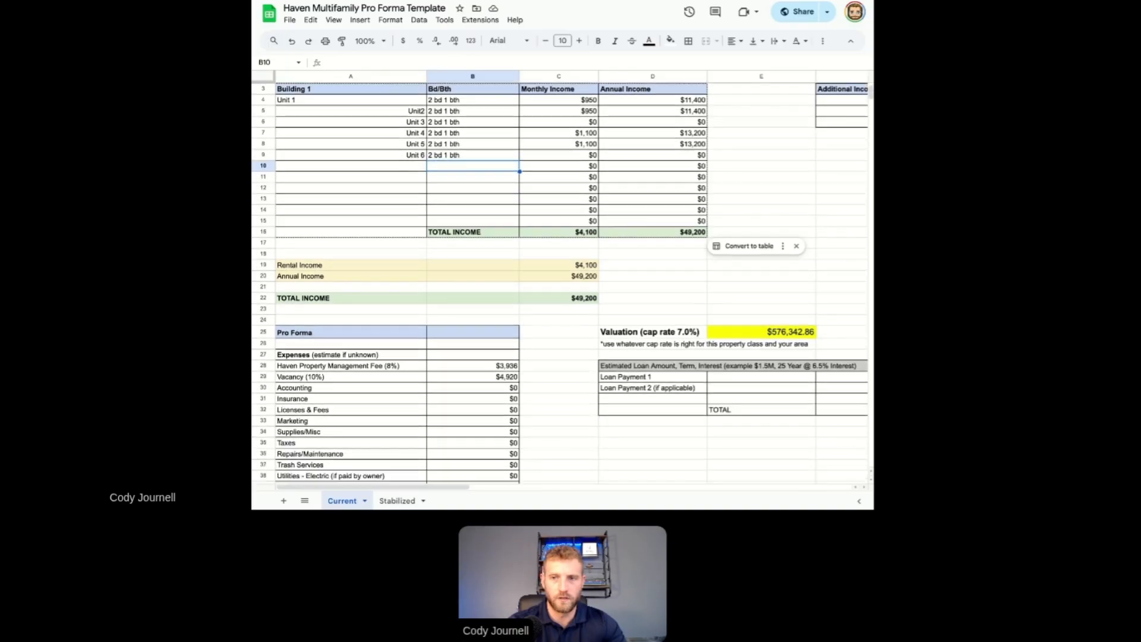
pyautogui.scroll(5, 552, 229)
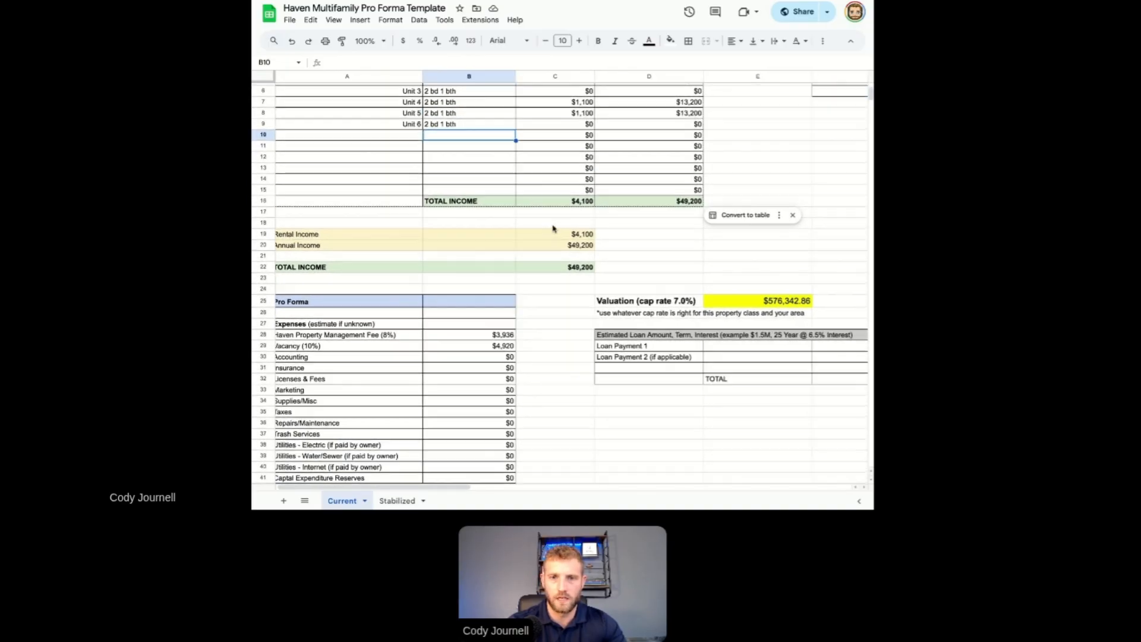
pyautogui.hscroll(3, 553, 228)
pyautogui.hscroll(3, 553, 229)
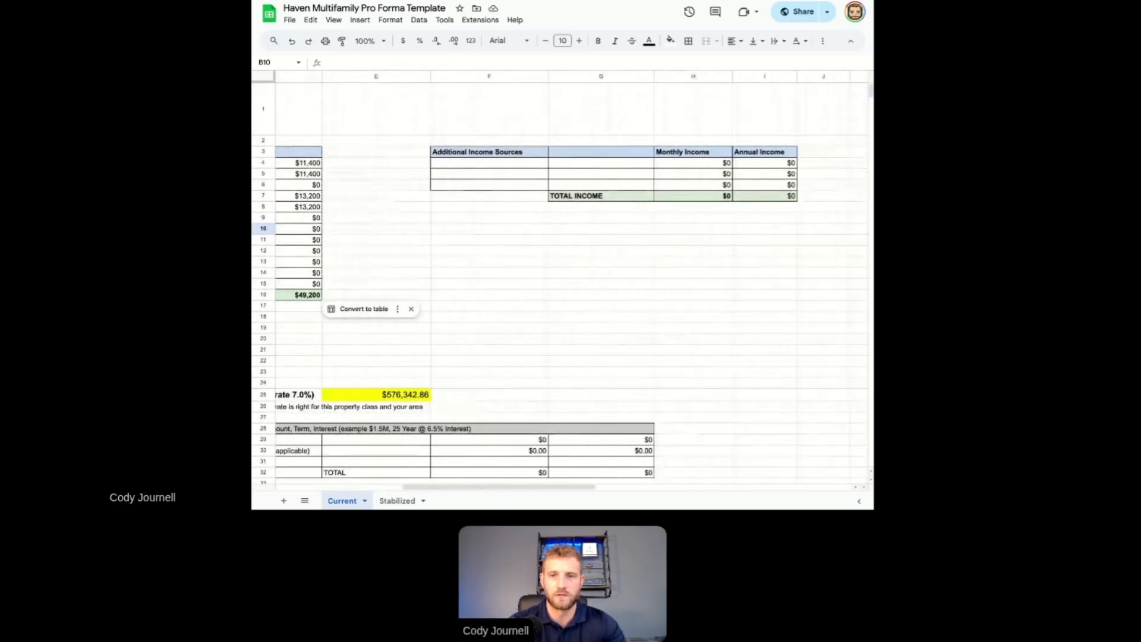
pyautogui.click(522, 163)
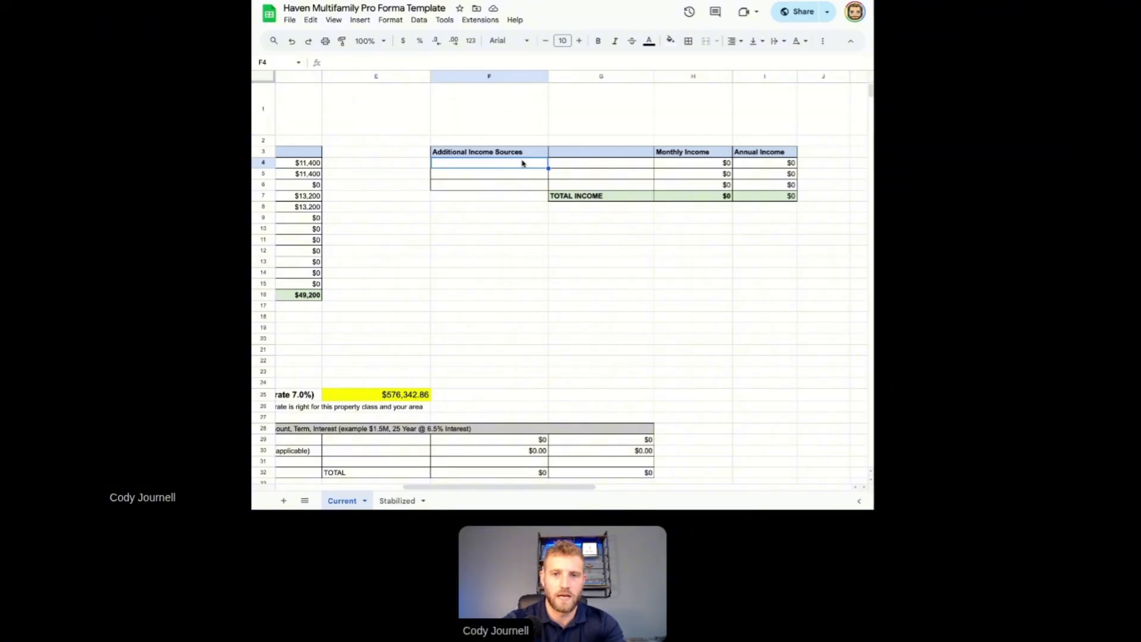
pyautogui.write('Parking')
pyautogui.press('Return')
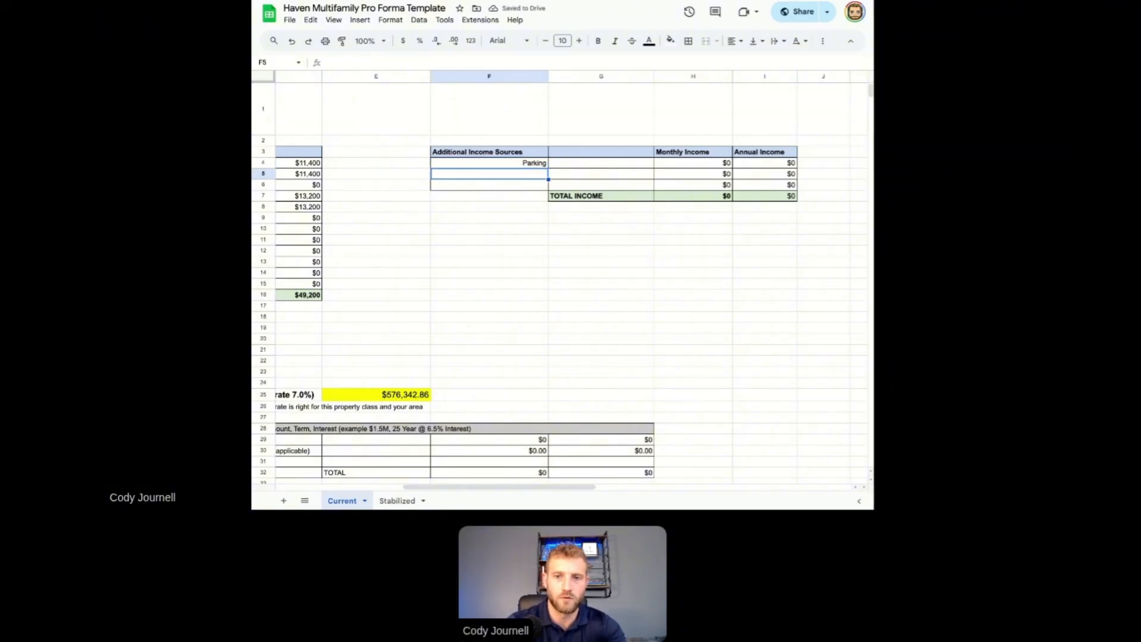
pyautogui.write('Storage')
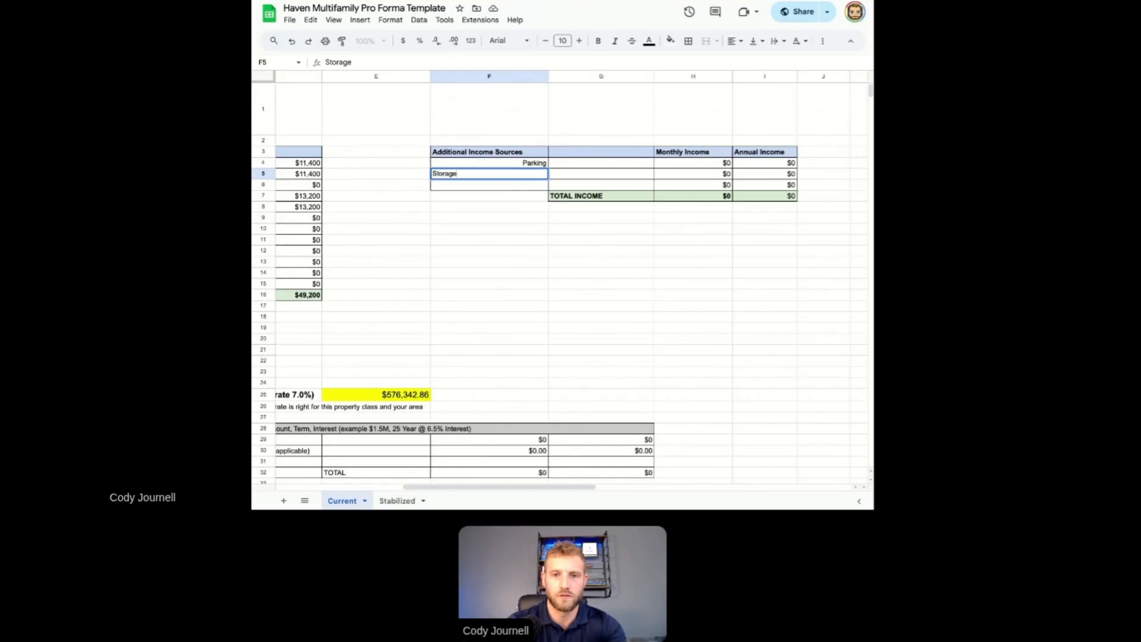
pyautogui.press('Return')
# Examine the total income in C22 and how the Haven Property Management Fee (8%) in B28 is calculated
pyautogui.hscroll(-5, 458, 255)
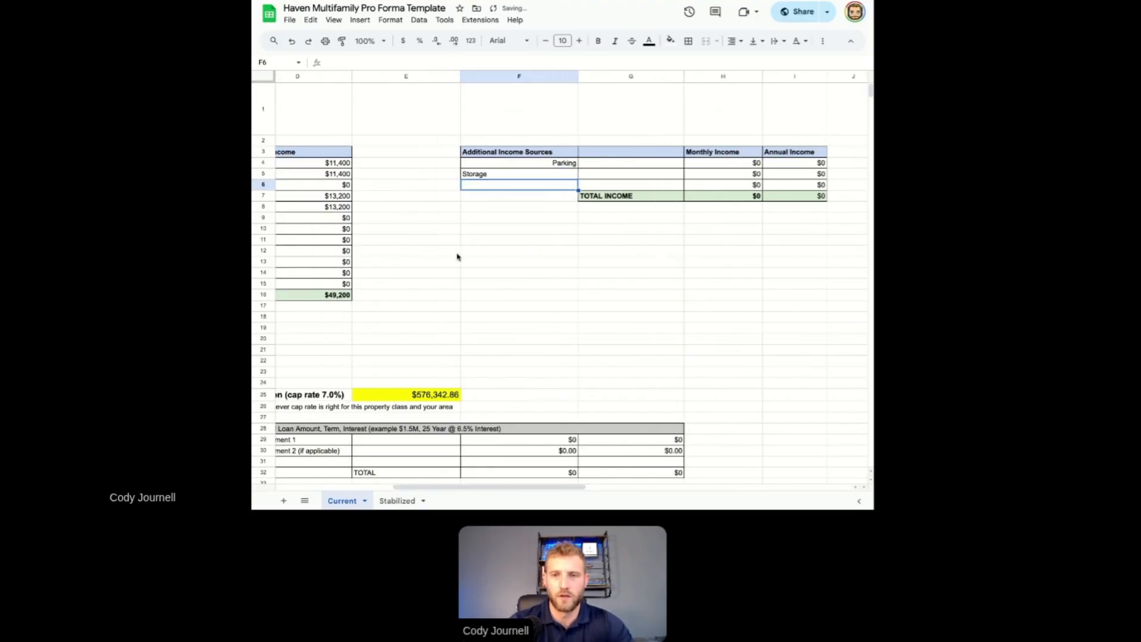
pyautogui.hscroll(-3, 457, 256)
pyautogui.scroll(-3, 458, 256)
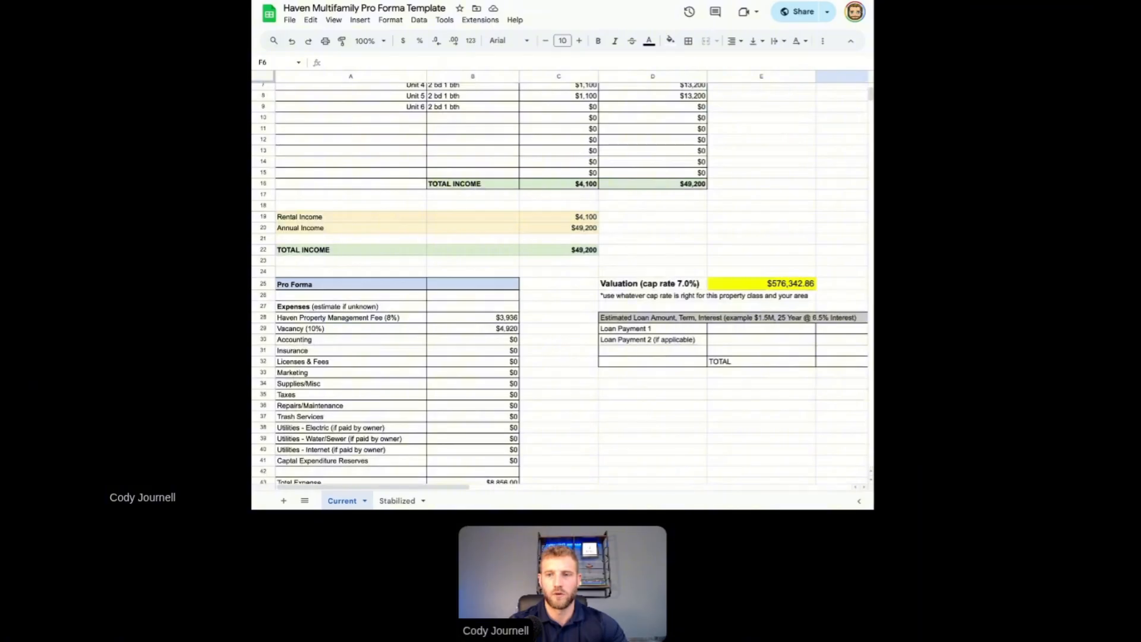
pyautogui.scroll(-1, 458, 255)
pyautogui.scroll(-3, 369, 263)
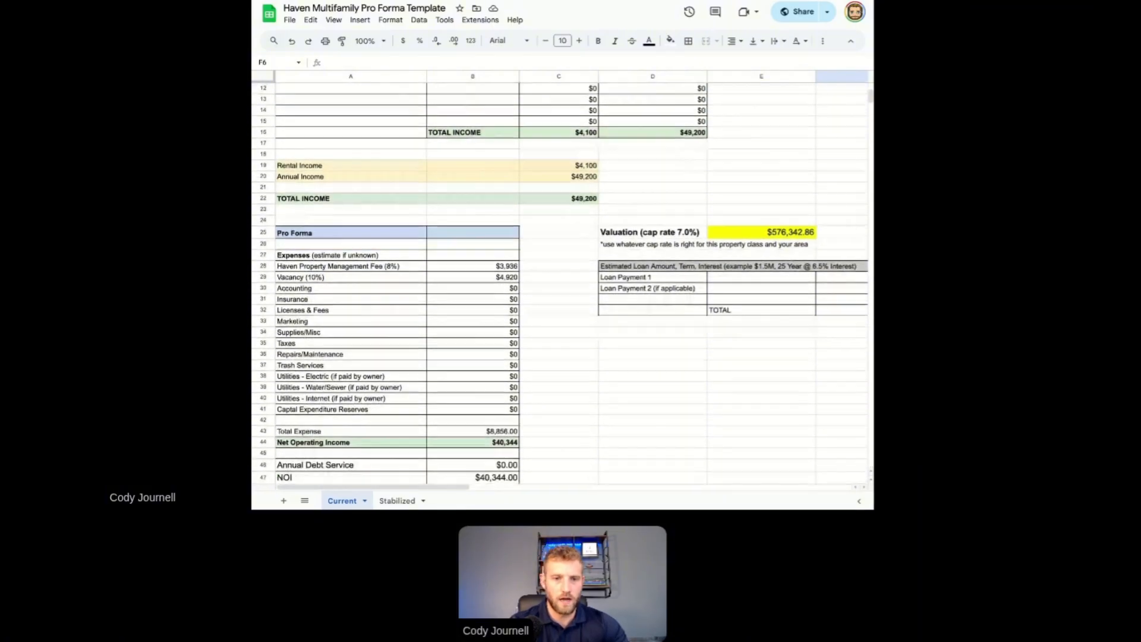
pyautogui.click(572, 195)
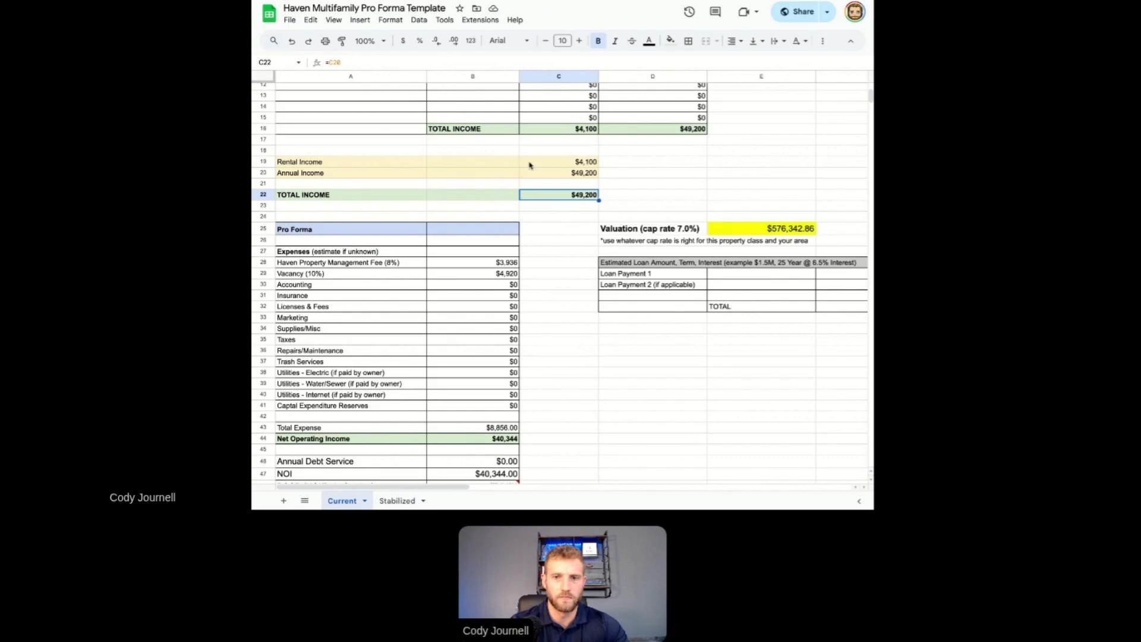
pyautogui.scroll(-3, 466, 262)
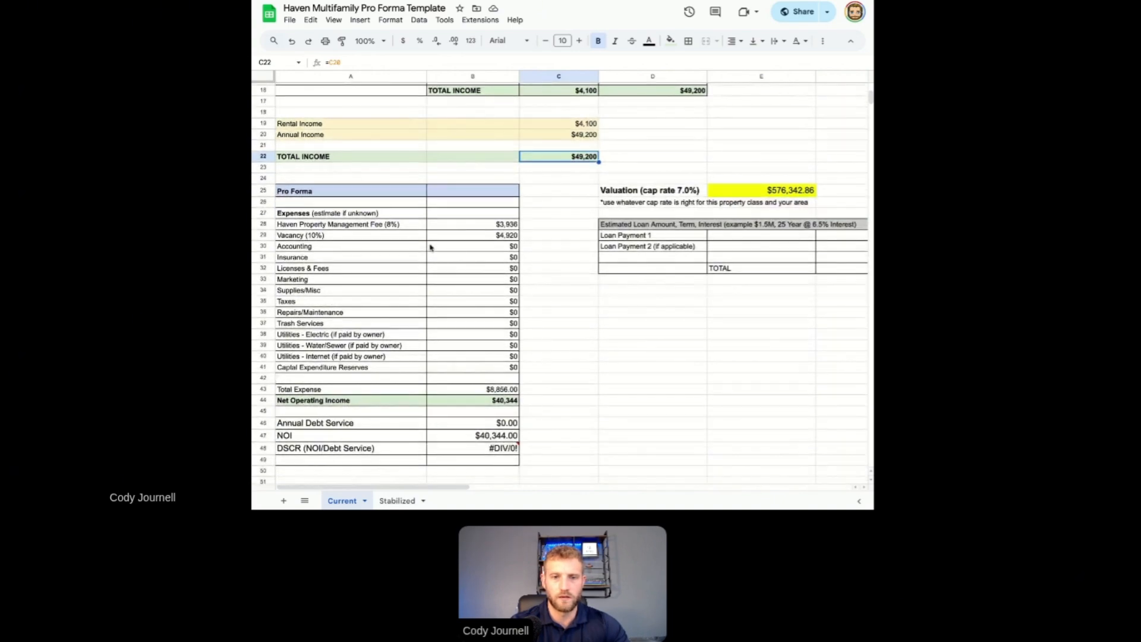
pyautogui.click(411, 228)
pyautogui.click(446, 228)
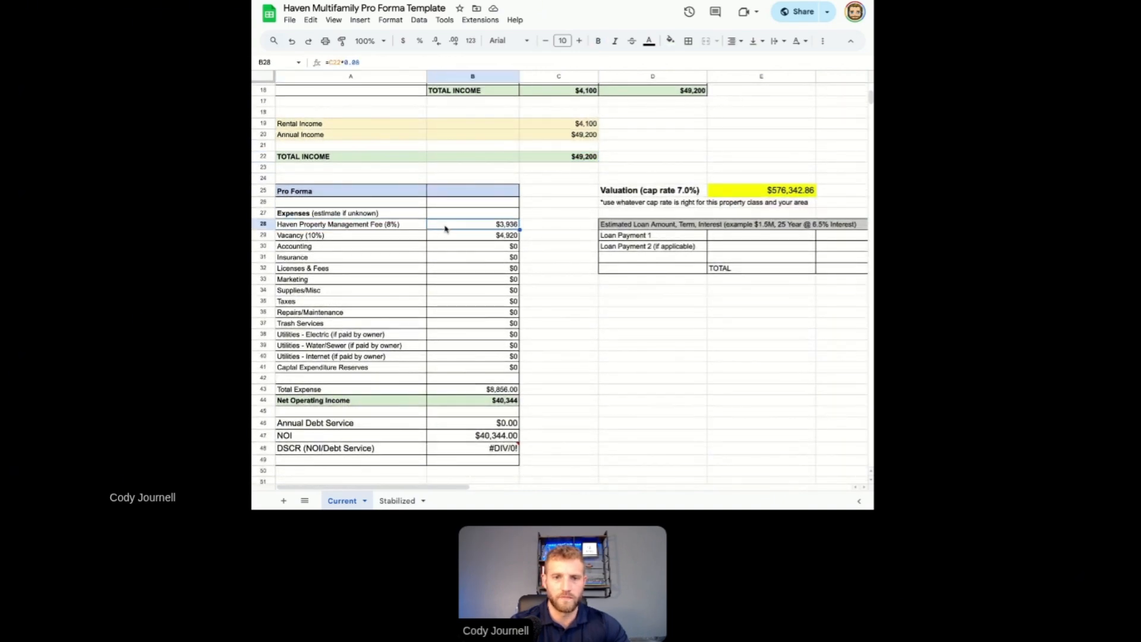
pyautogui.moveTo(445, 228); pyautogui.dragTo(392, 226)
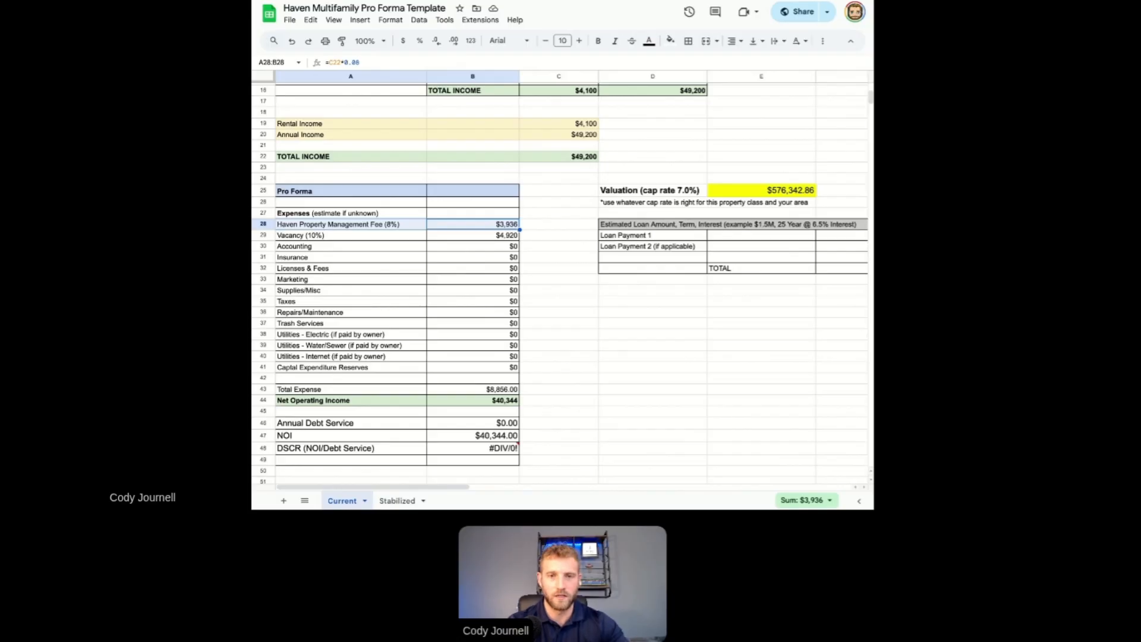
# Examine the Vacancy (10%) calculation in B29 against the unit income, and read through the remaining pro forma expense lines
pyautogui.click(405, 236)
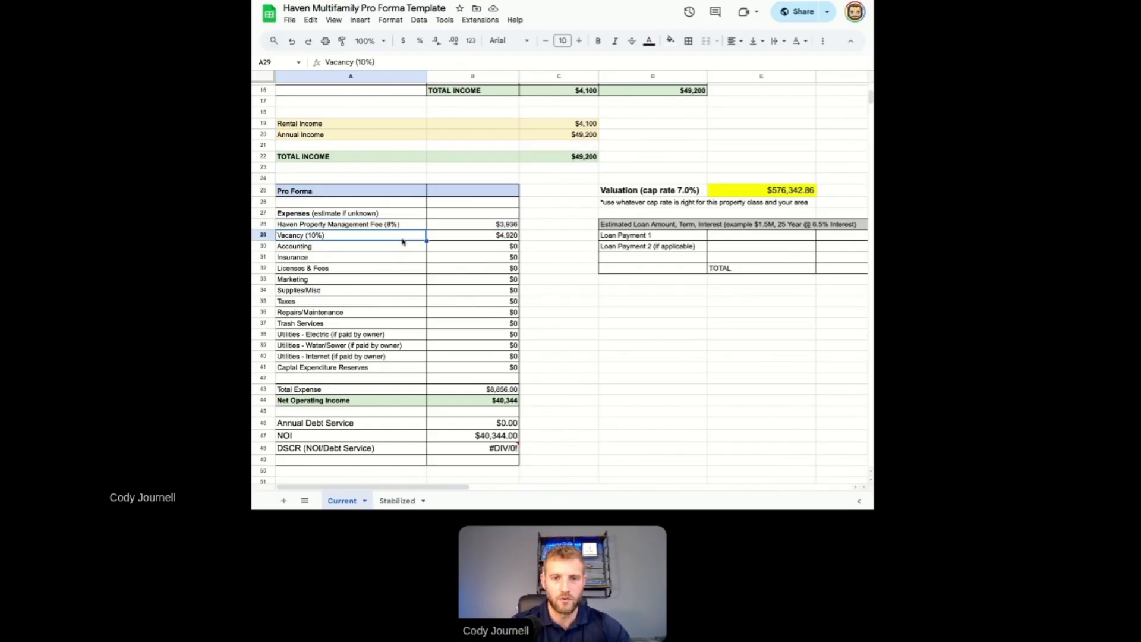
pyautogui.scroll(2, 433, 234)
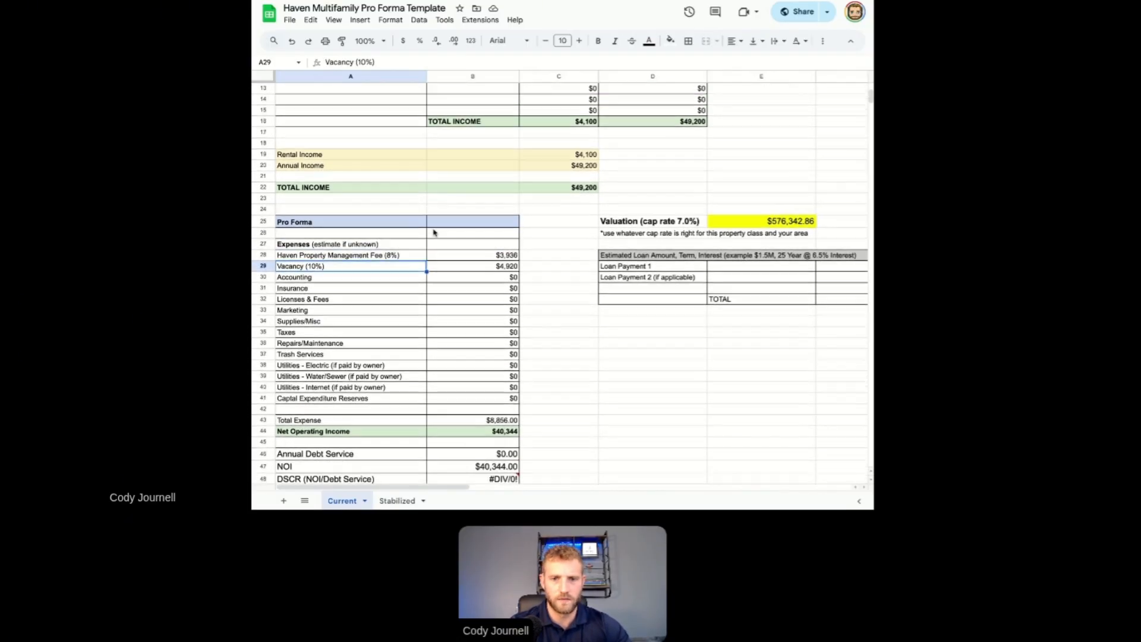
pyautogui.scroll(5, 434, 233)
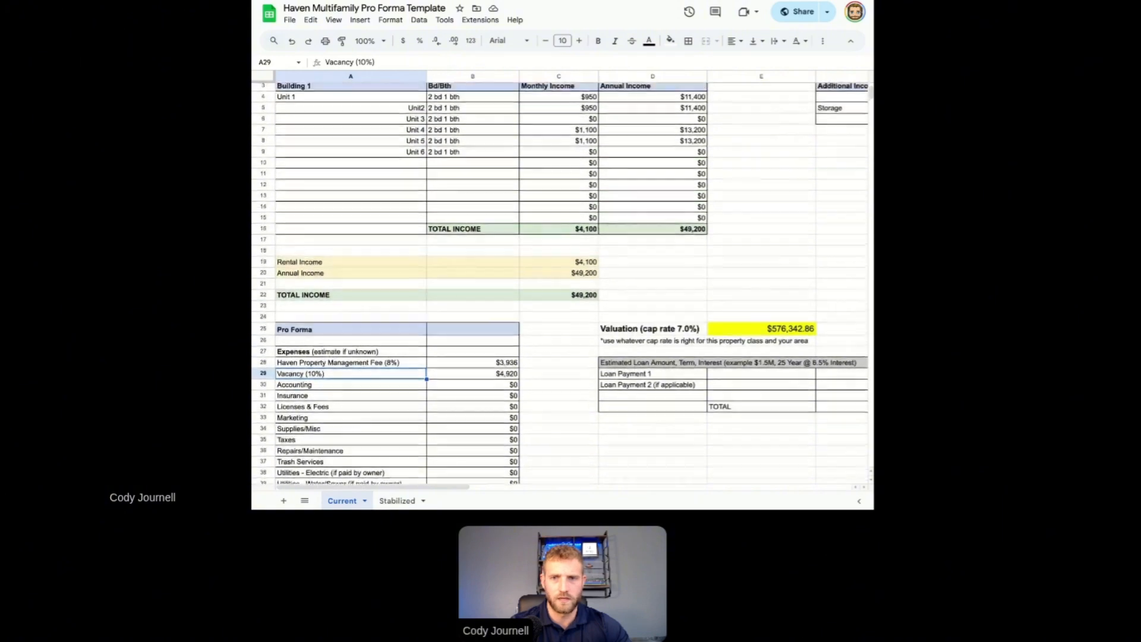
pyautogui.scroll(-3, 380, 333)
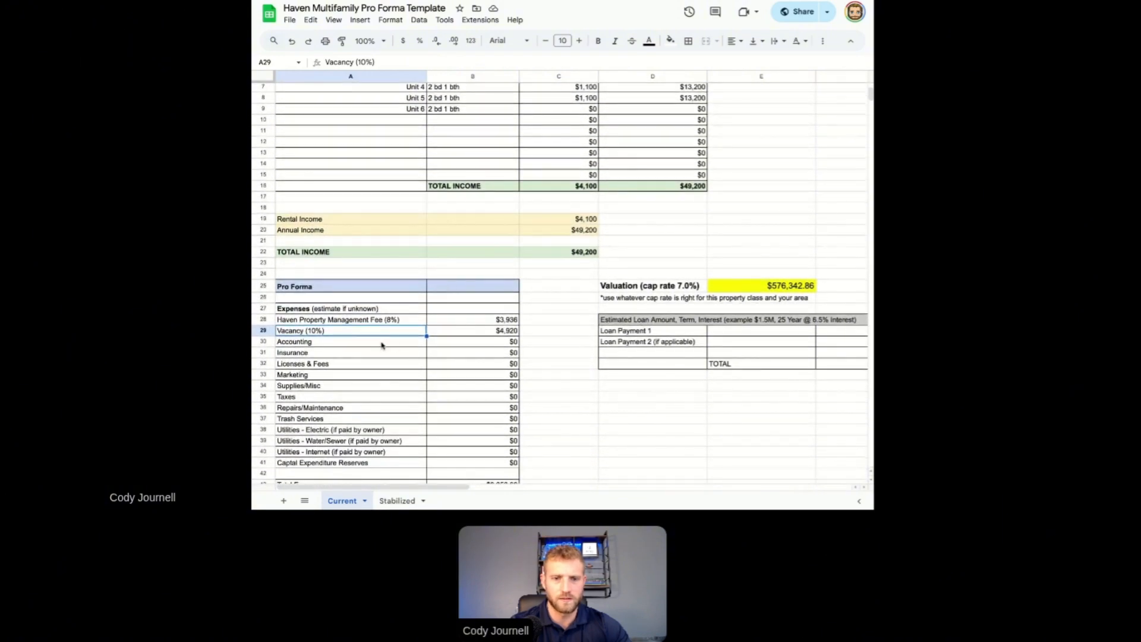
pyautogui.click(468, 333)
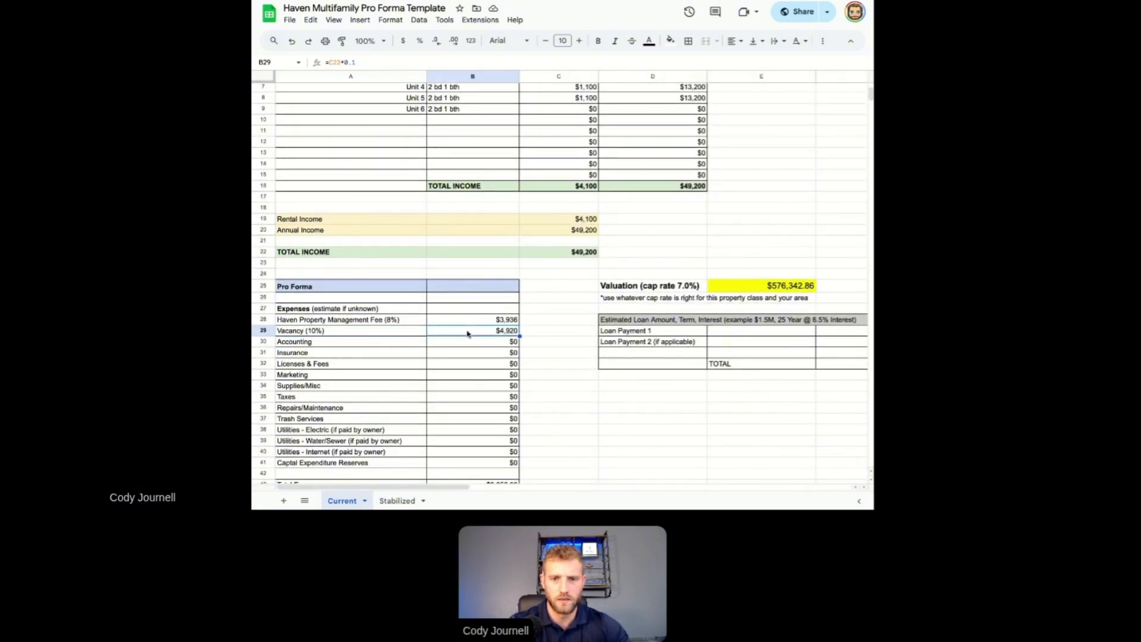
pyautogui.click(544, 353)
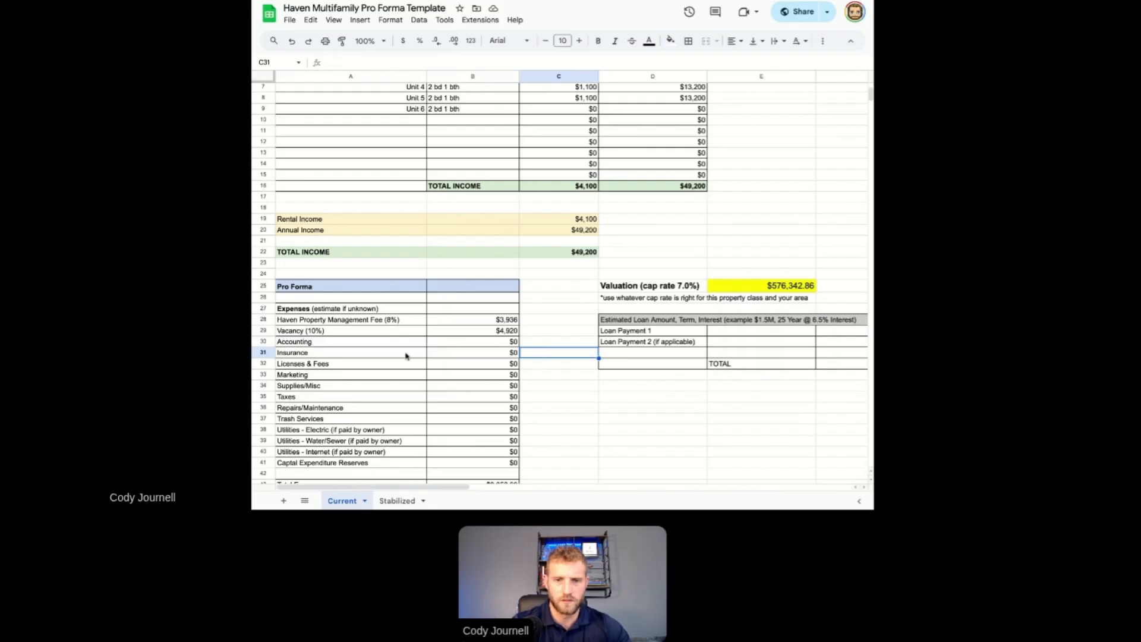
pyautogui.scroll(-1, 385, 361)
pyautogui.scroll(-3, 383, 362)
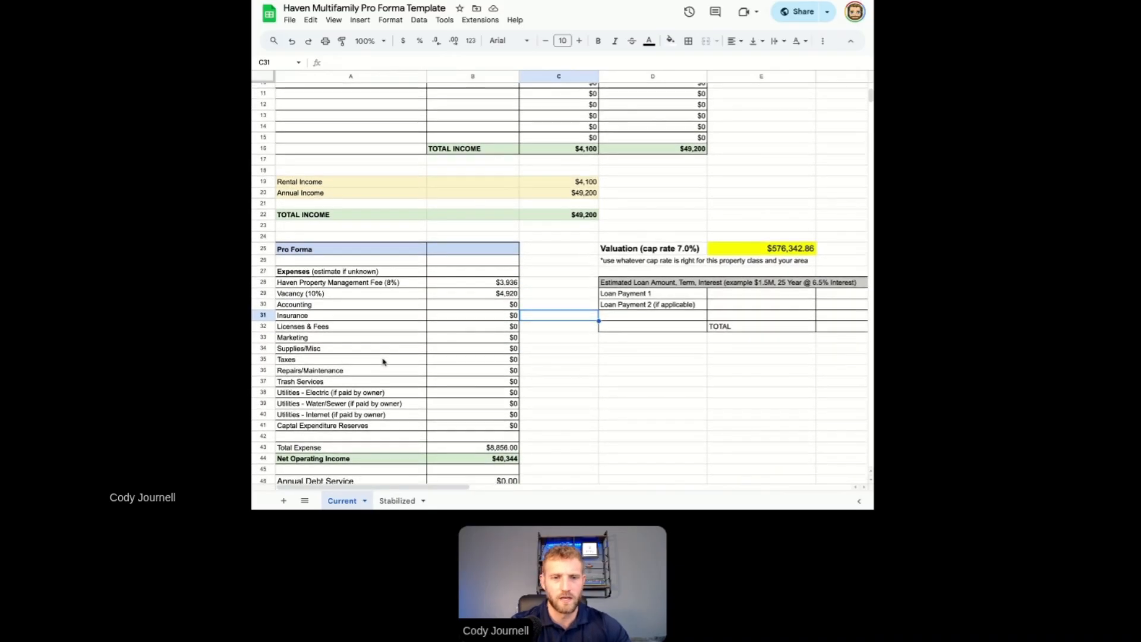
pyautogui.scroll(-2, 389, 297)
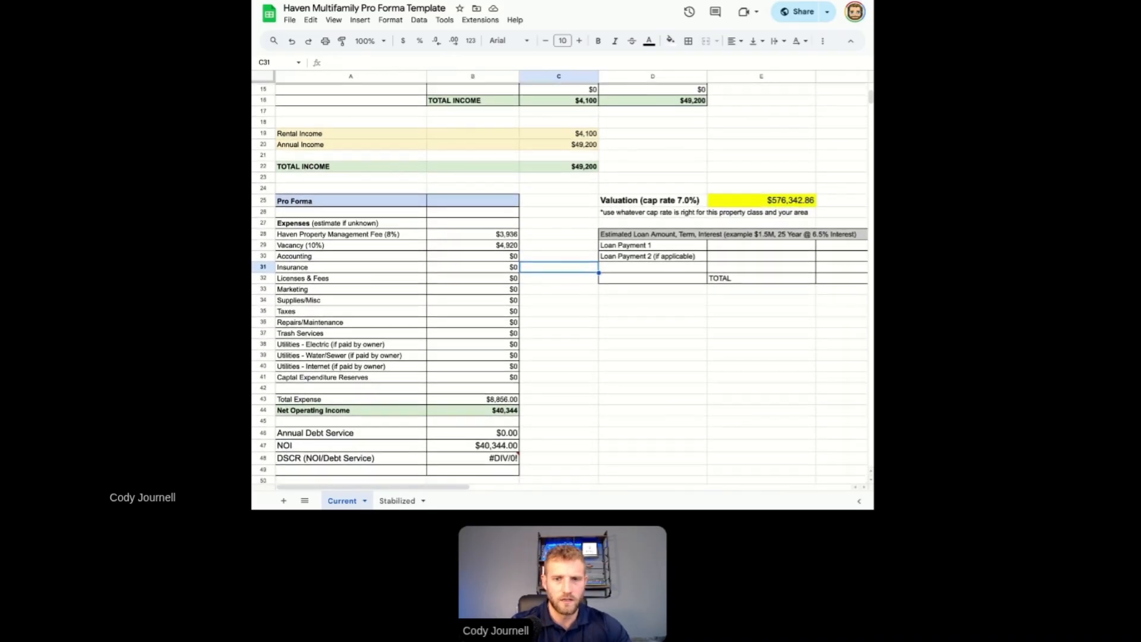
# Enter expenses of 1000 for Accounting in B30 and 2700 for Insurance in B31
pyautogui.click(475, 244)
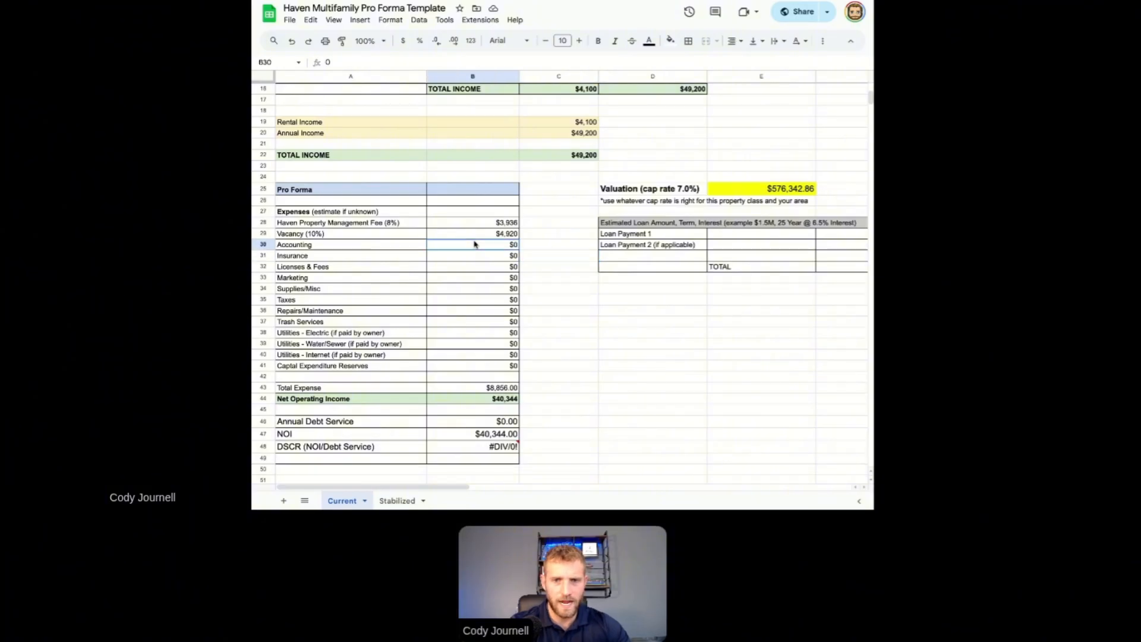
pyautogui.write('1,')
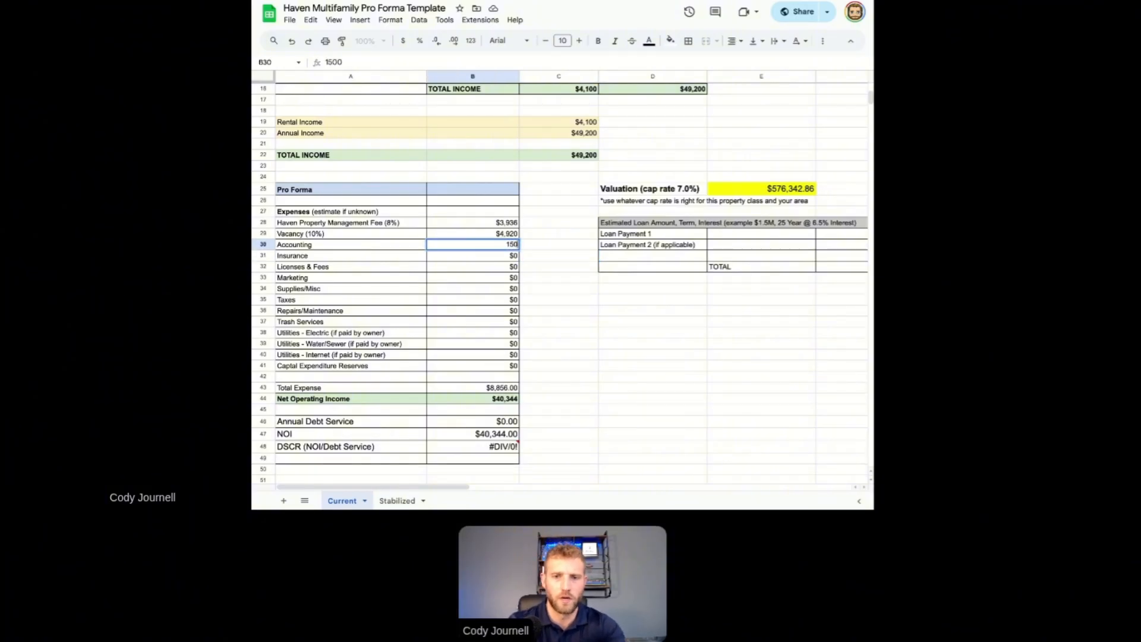
pyautogui.write('000')
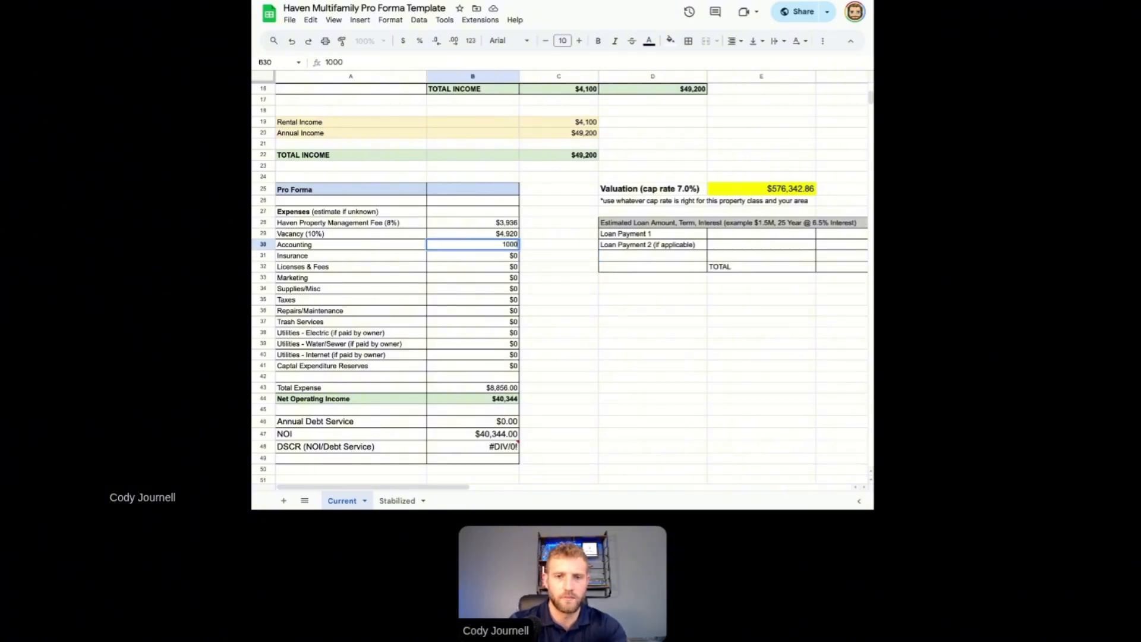
pyautogui.press('Return')
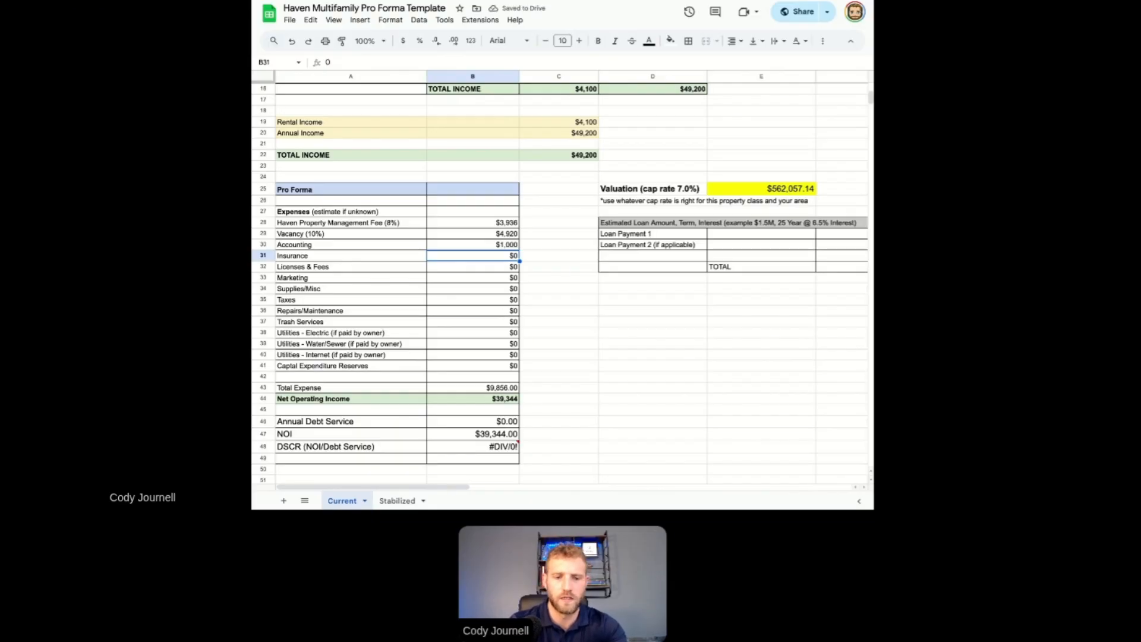
pyautogui.write('2700')
pyautogui.press('Return')
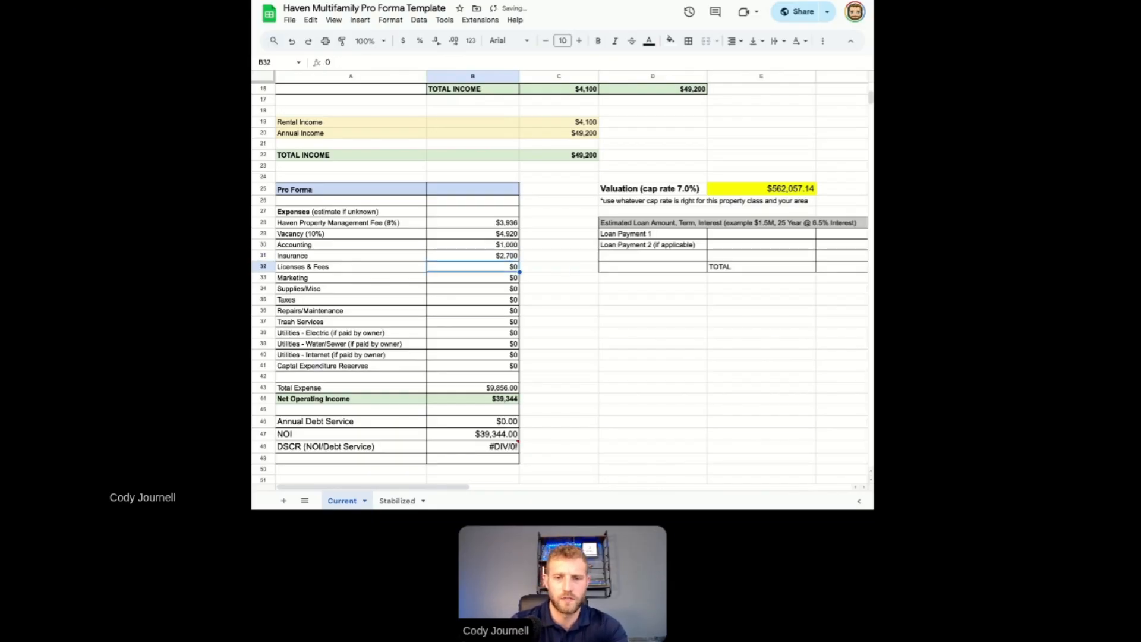
# Enter an expense of 4000 for Taxes in B35, skipping Licenses & Fees, Marketing and Supplies/Misc
pyautogui.click(488, 279)
pyautogui.click(489, 291)
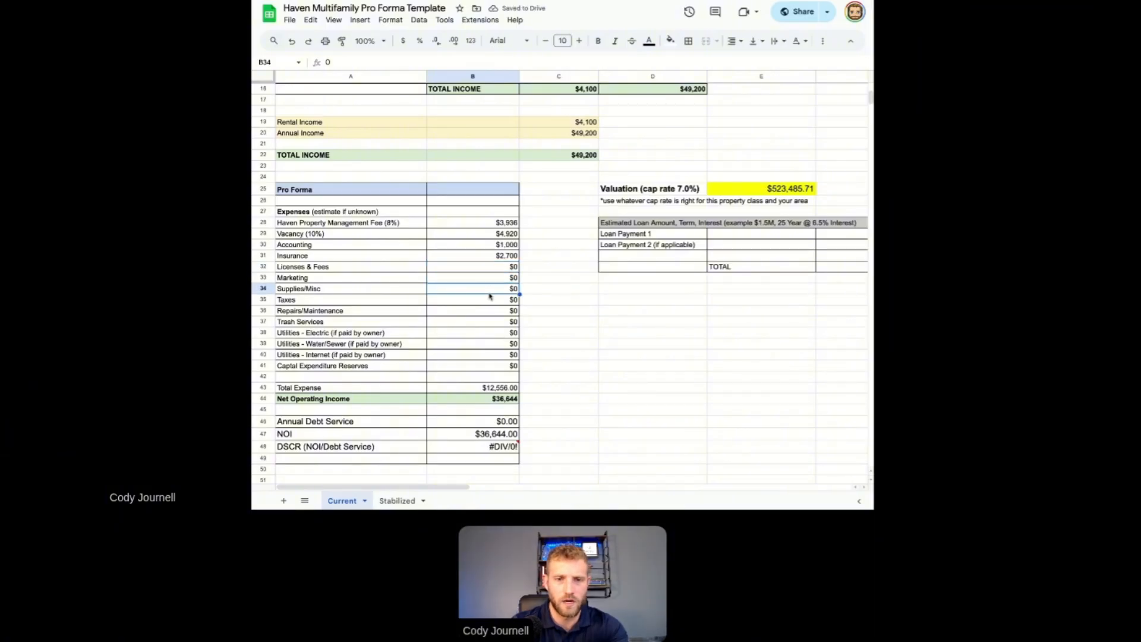
pyautogui.scroll(-1, 491, 291)
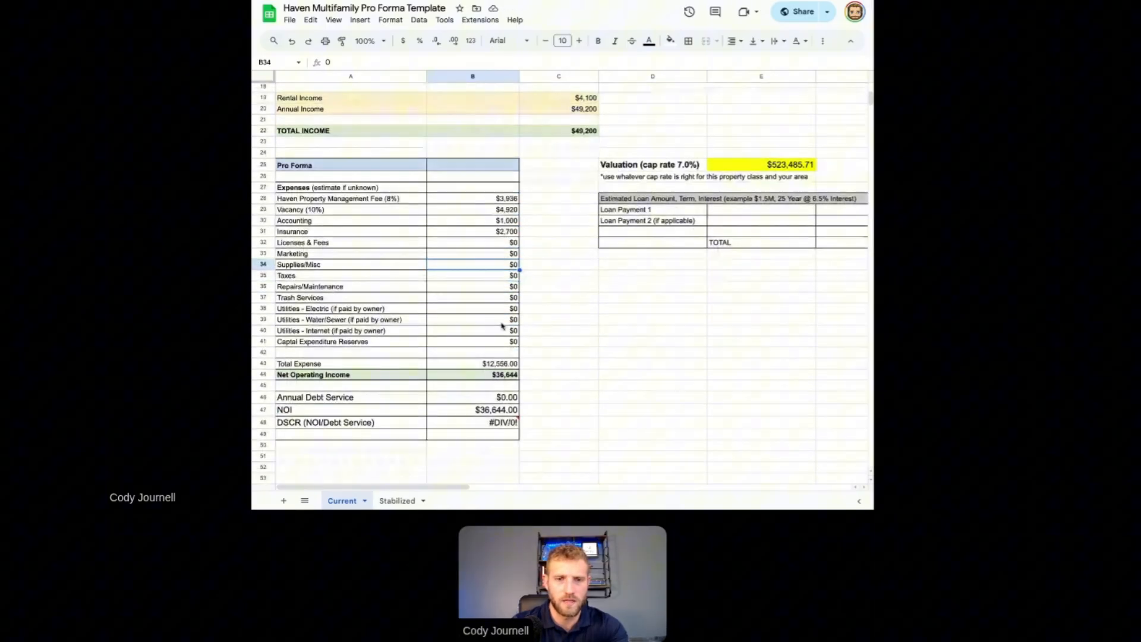
pyautogui.click(493, 277)
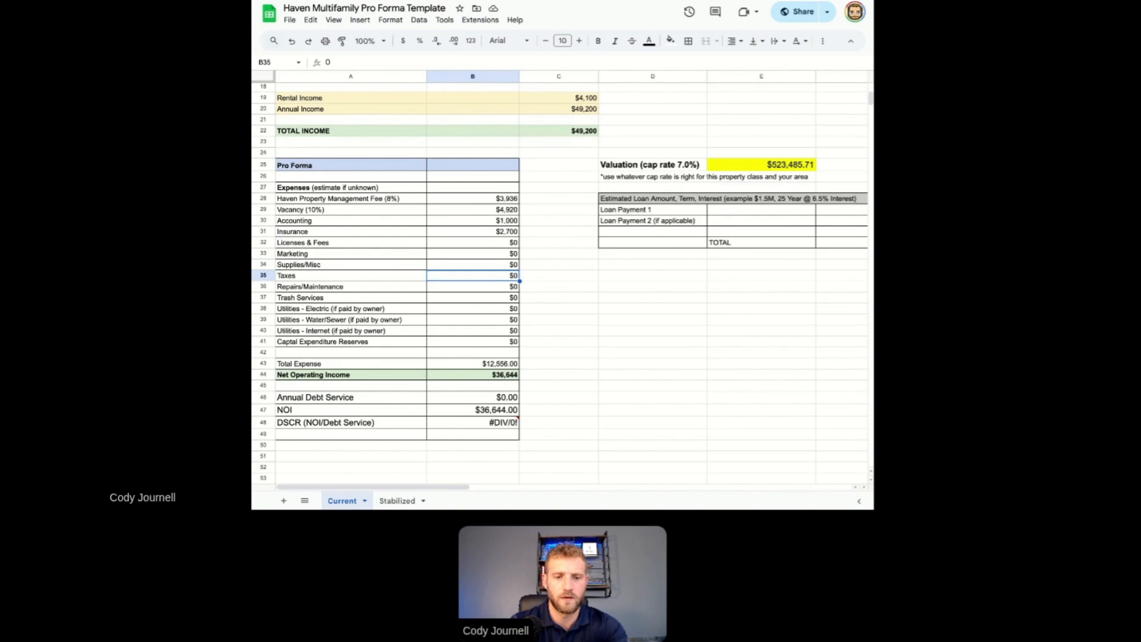
pyautogui.write('4000')
pyautogui.press('Return')
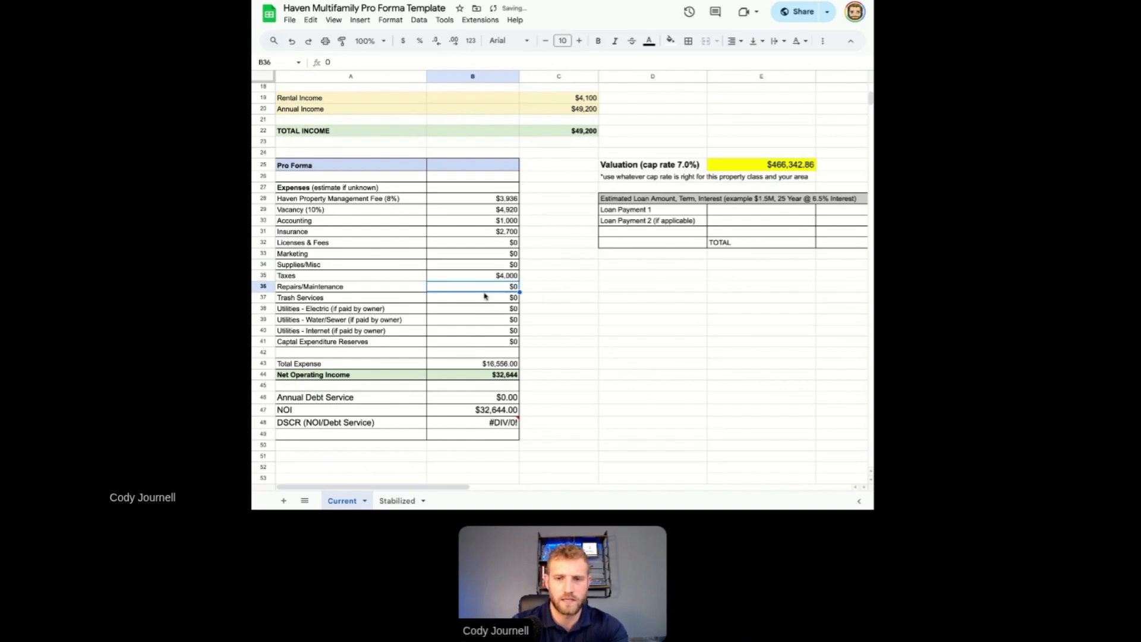
# Enter expenses of 6000 for Repairs/Maintenance in B36 and 2500 for Trash Services in B37
pyautogui.scroll(-1, 492, 315)
pyautogui.scroll(-1, 492, 315)
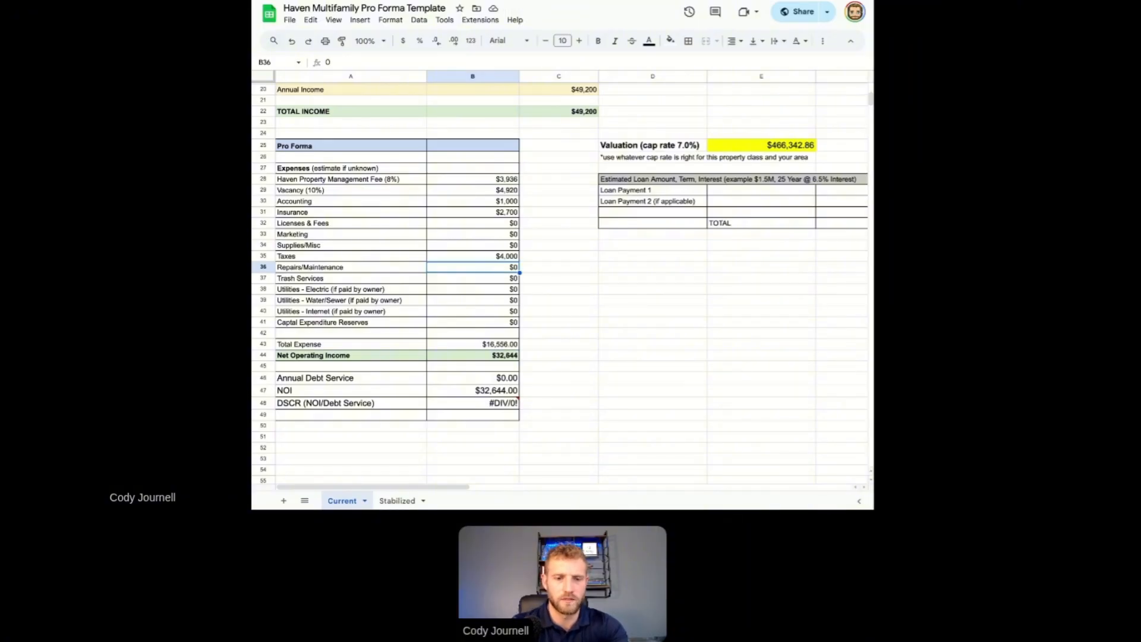
pyautogui.write('8')
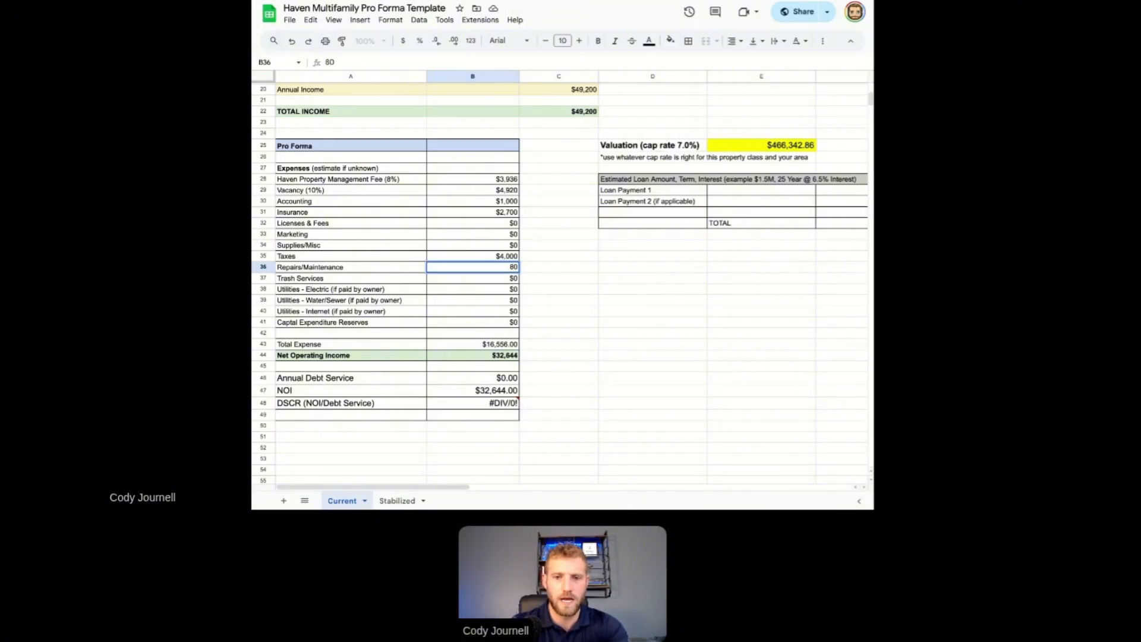
pyautogui.write('6000')
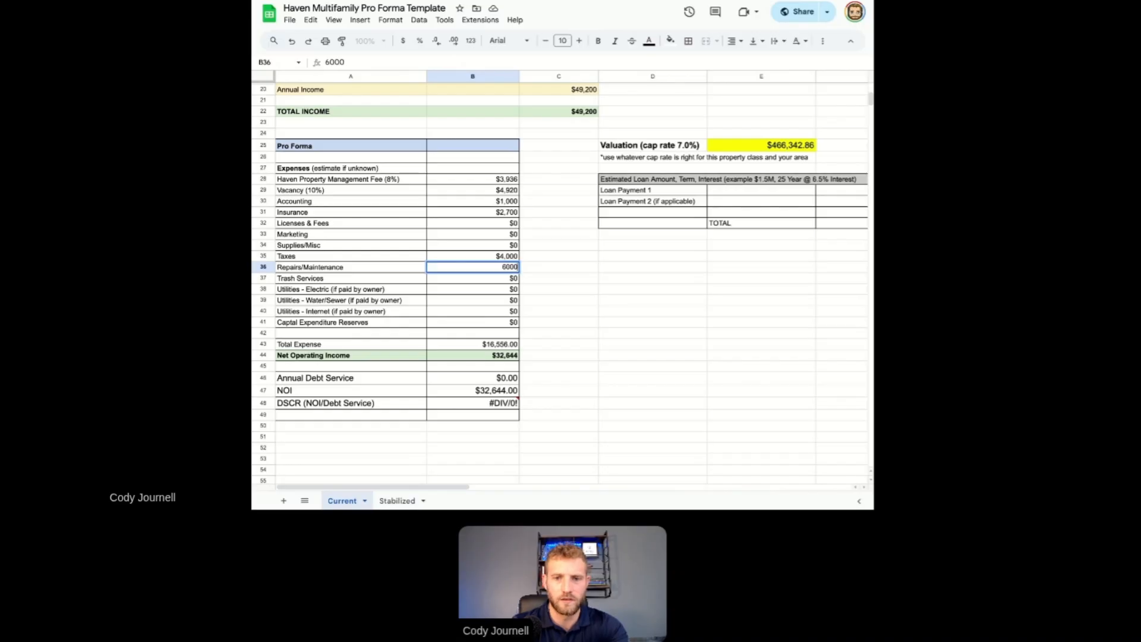
pyautogui.press('Return')
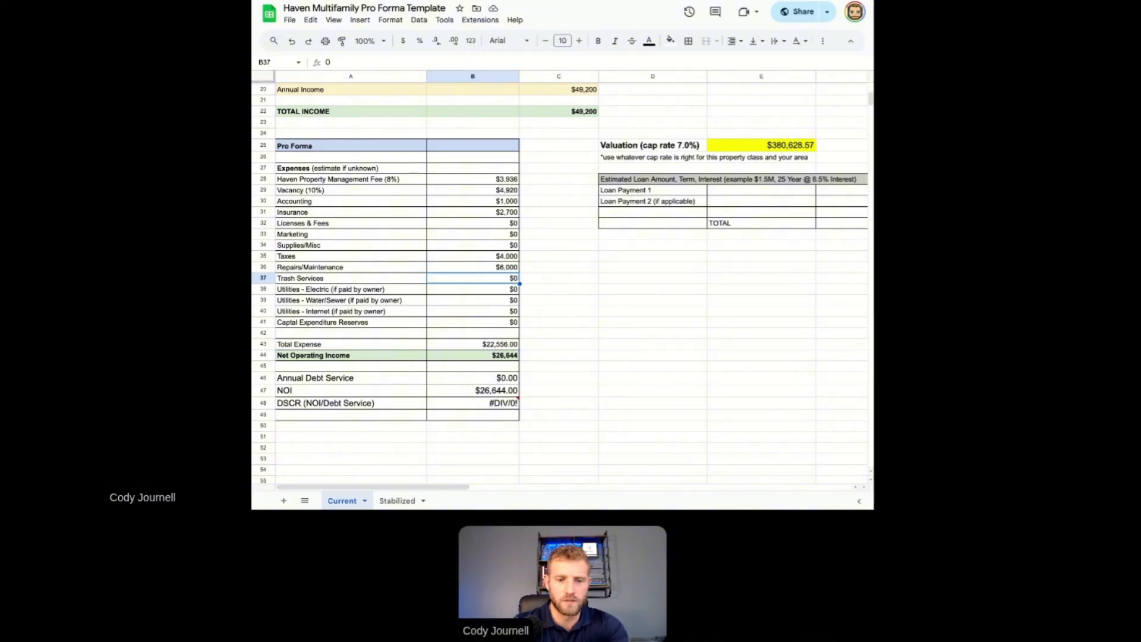
pyautogui.write('2500')
pyautogui.press('Return')
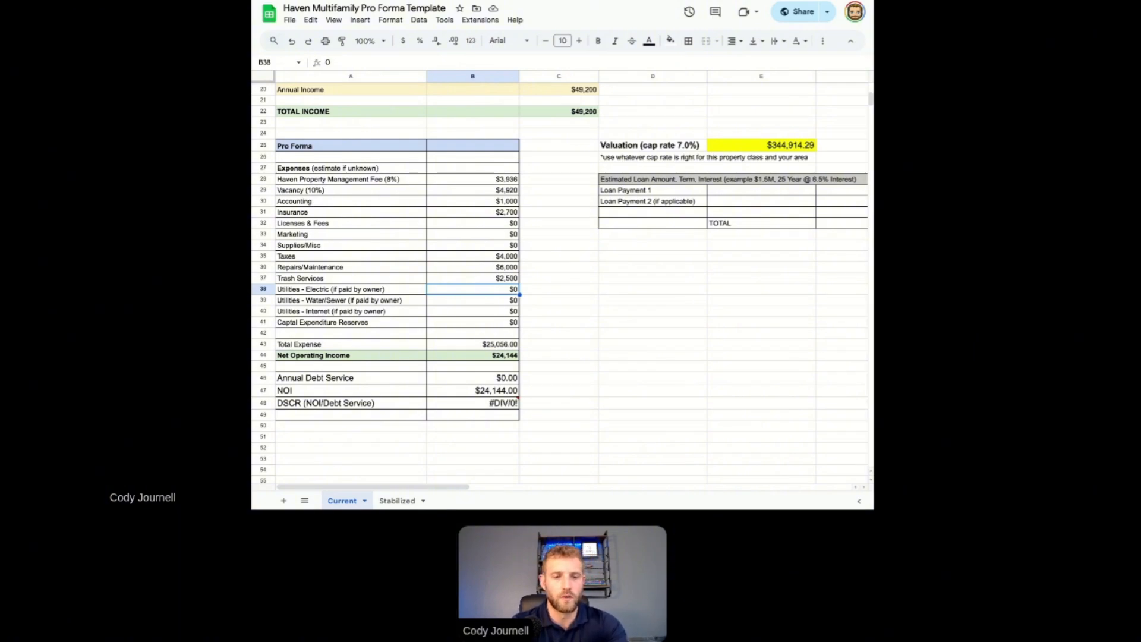
# Enter owner-paid utility expenses of 6000 for Electric in B38 and 2000 for Water/Sewer in B39
pyautogui.write('3')
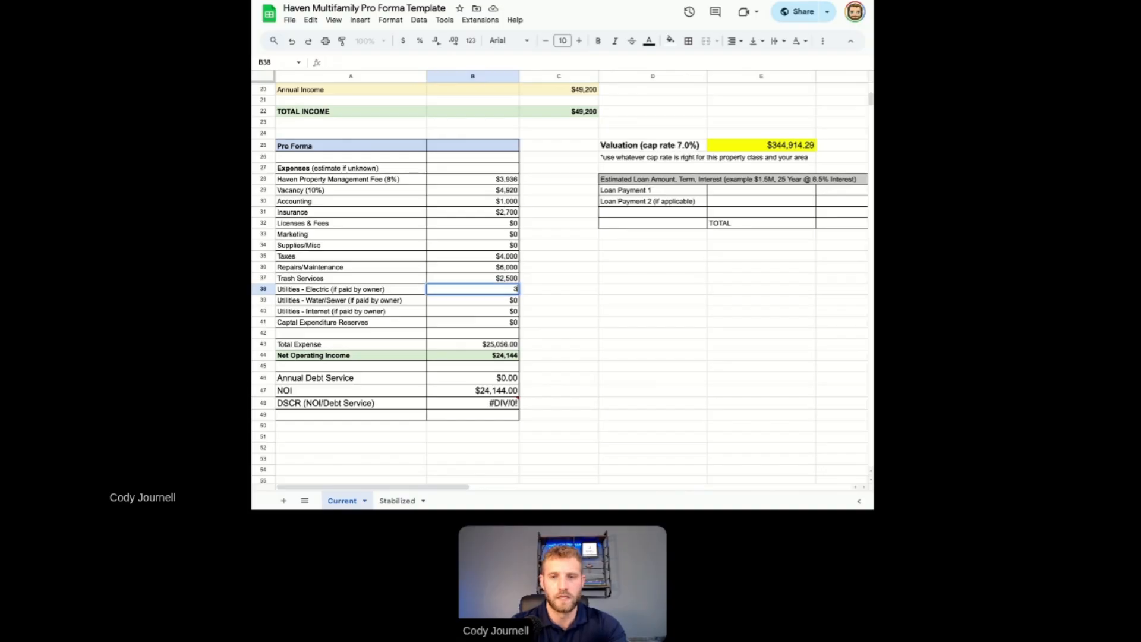
pyautogui.write('6')
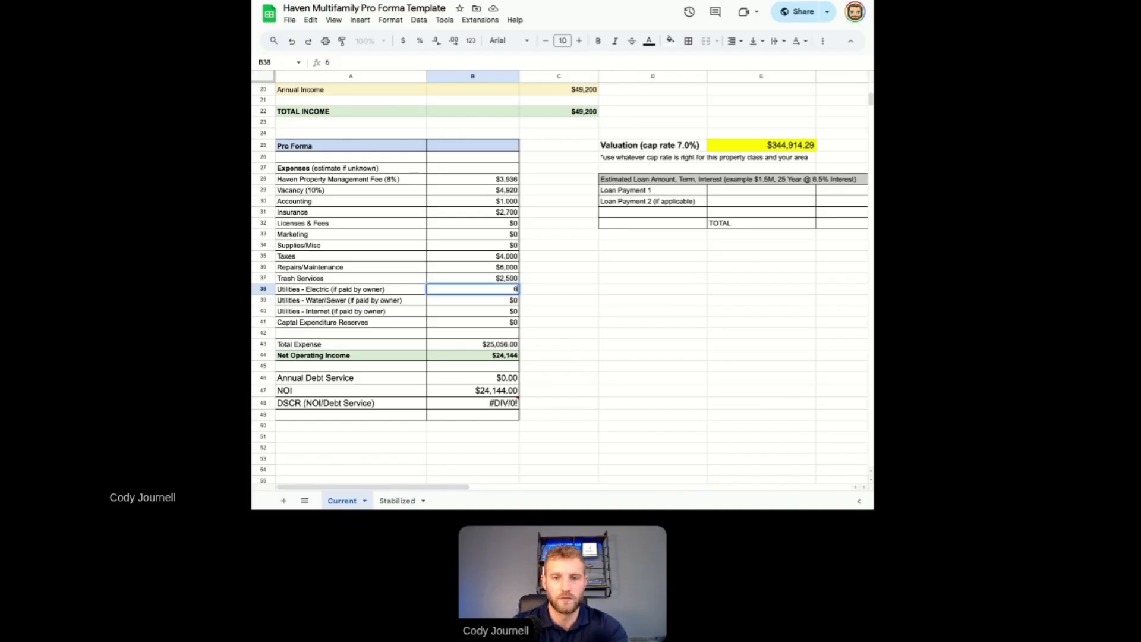
pyautogui.press('BackSpace')
pyautogui.write('0')
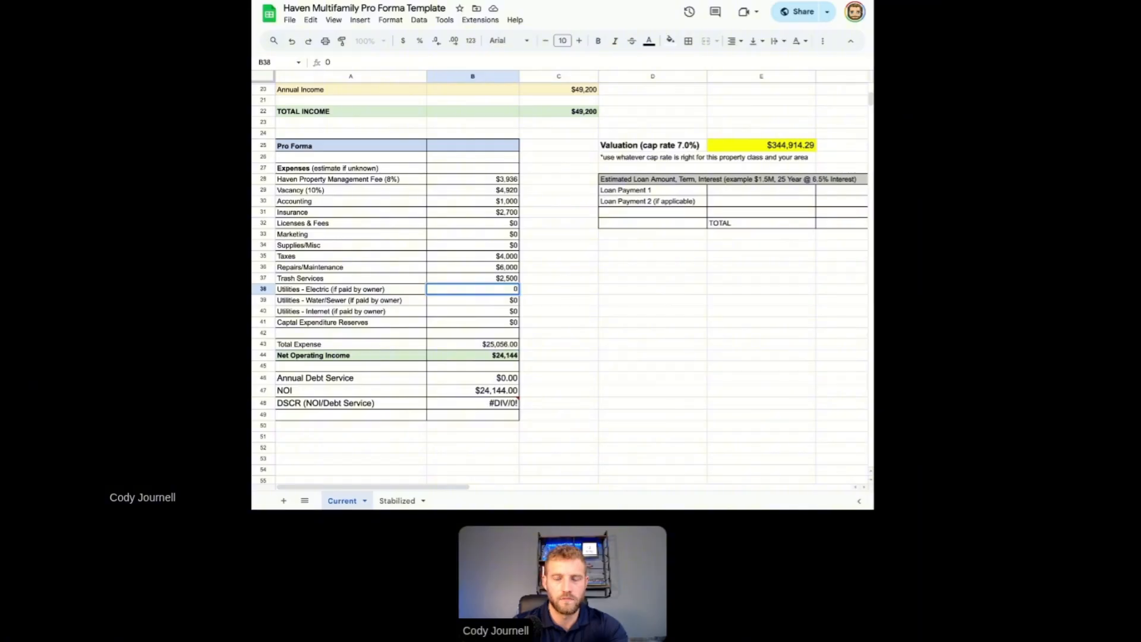
pyautogui.press('BackSpace')
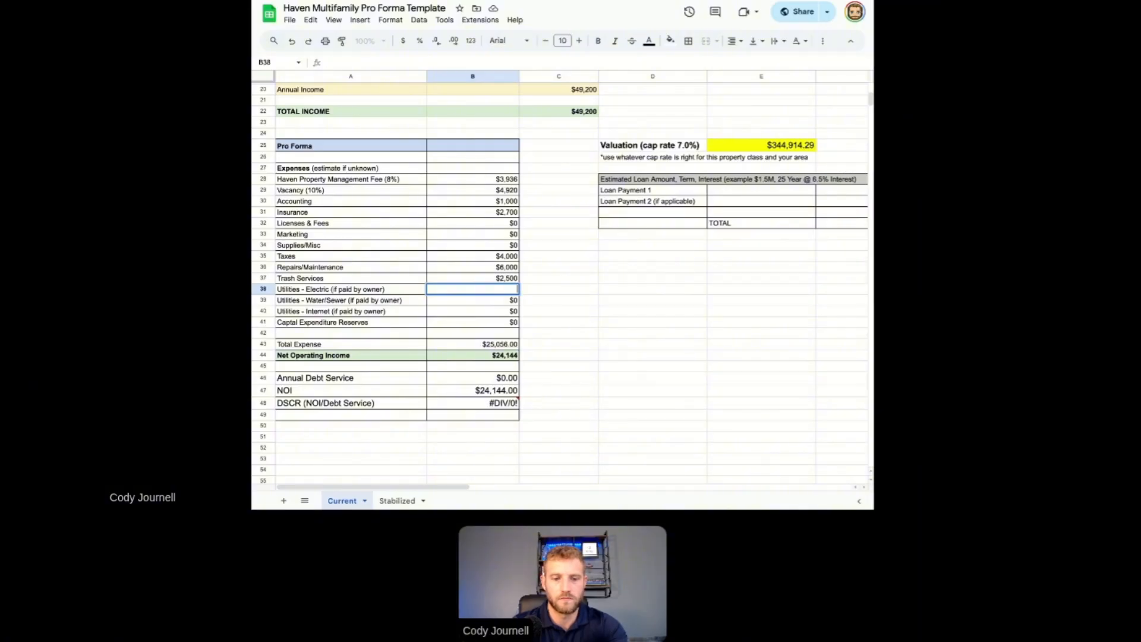
pyautogui.write('6000')
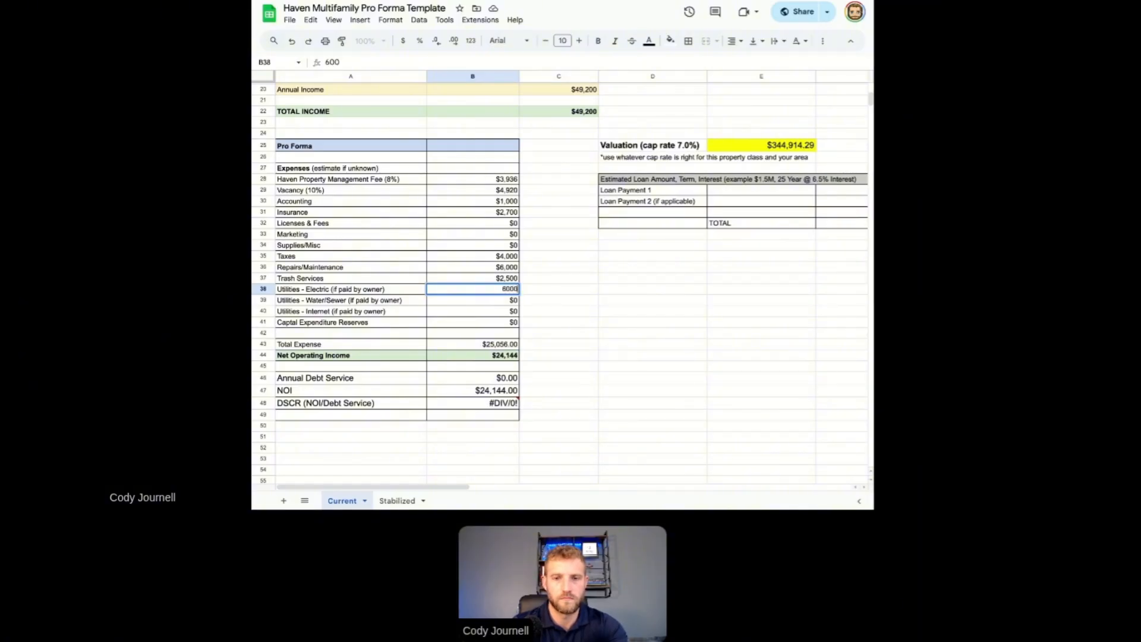
pyautogui.press('Return')
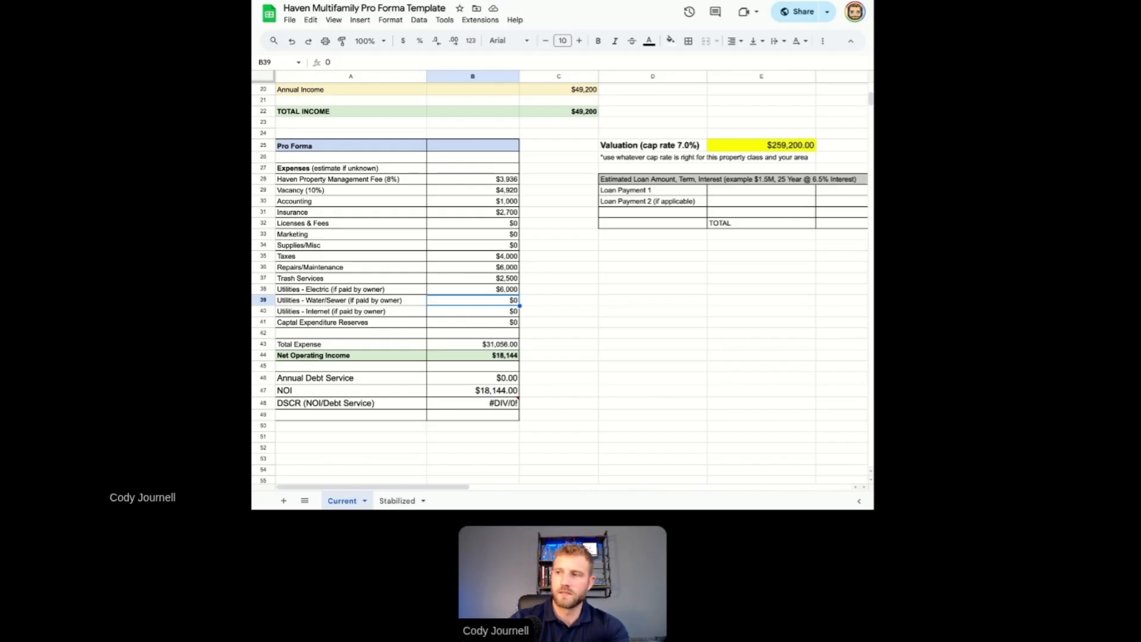
pyautogui.write('2000')
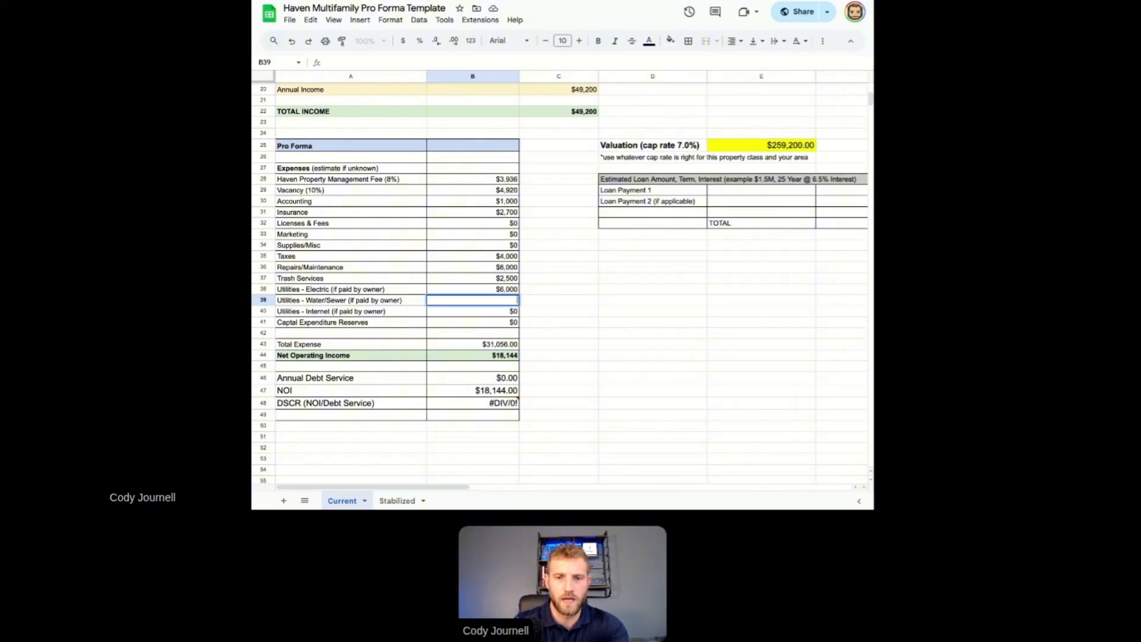
pyautogui.press('Return')
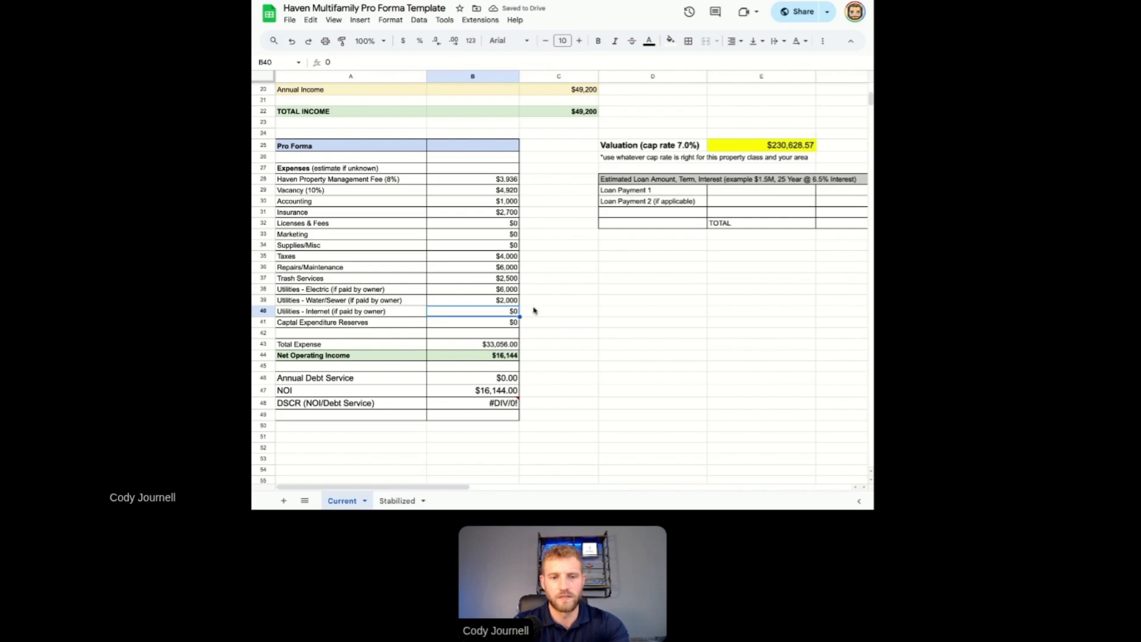
# Enter 2000 for Capital Expenditure Reserves in B41, skipping the Internet utility line
pyautogui.scroll(-1, 540, 343)
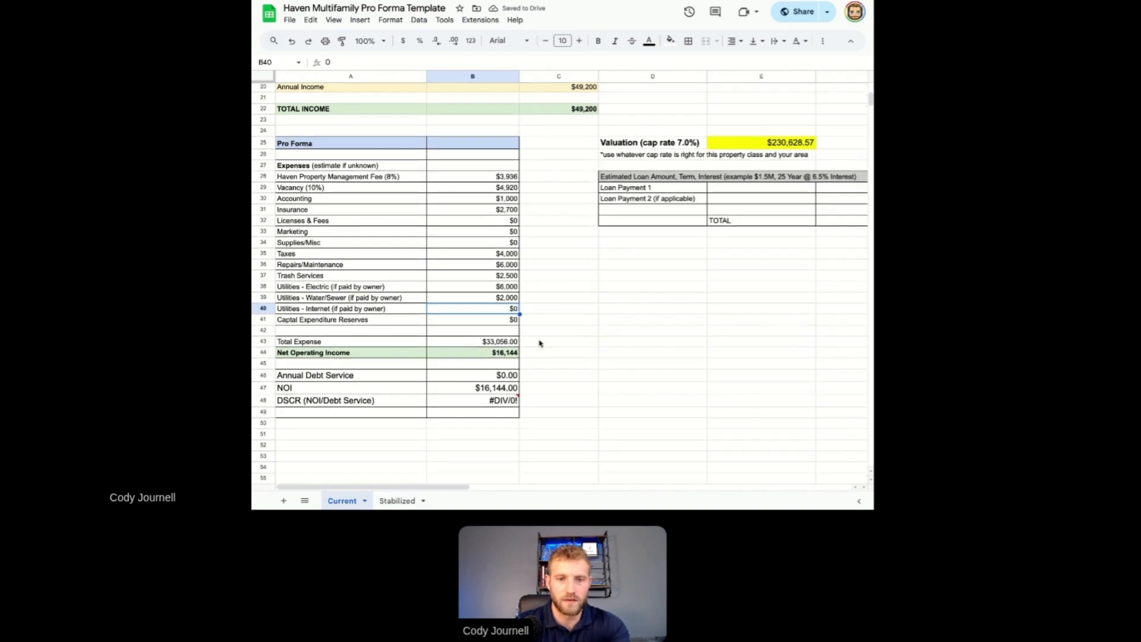
pyautogui.press('Down')
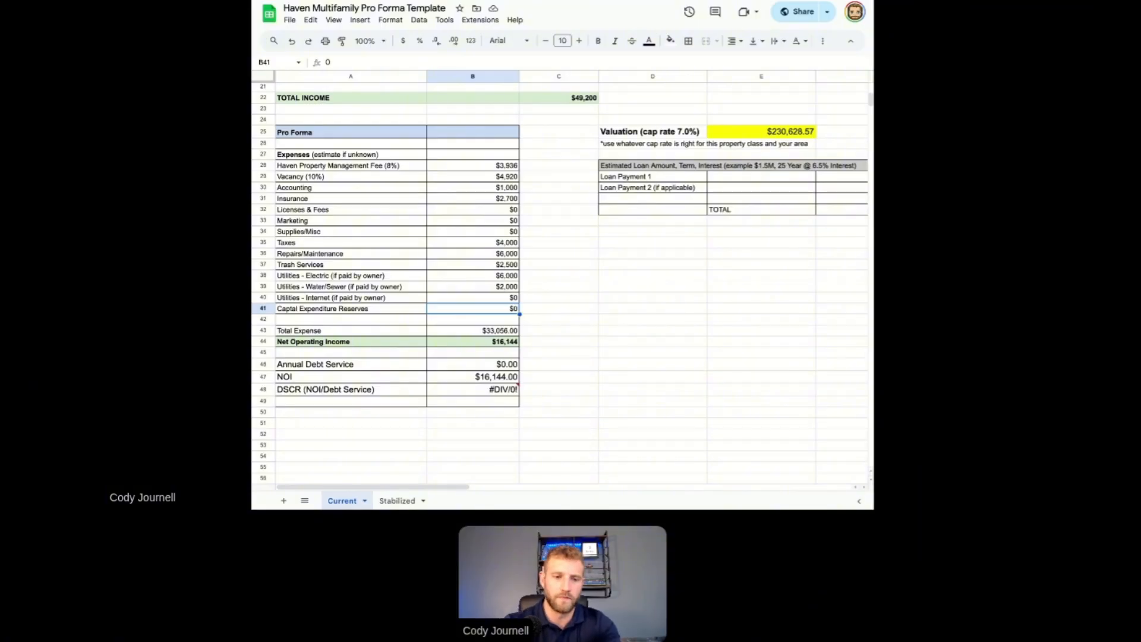
pyautogui.write('2000')
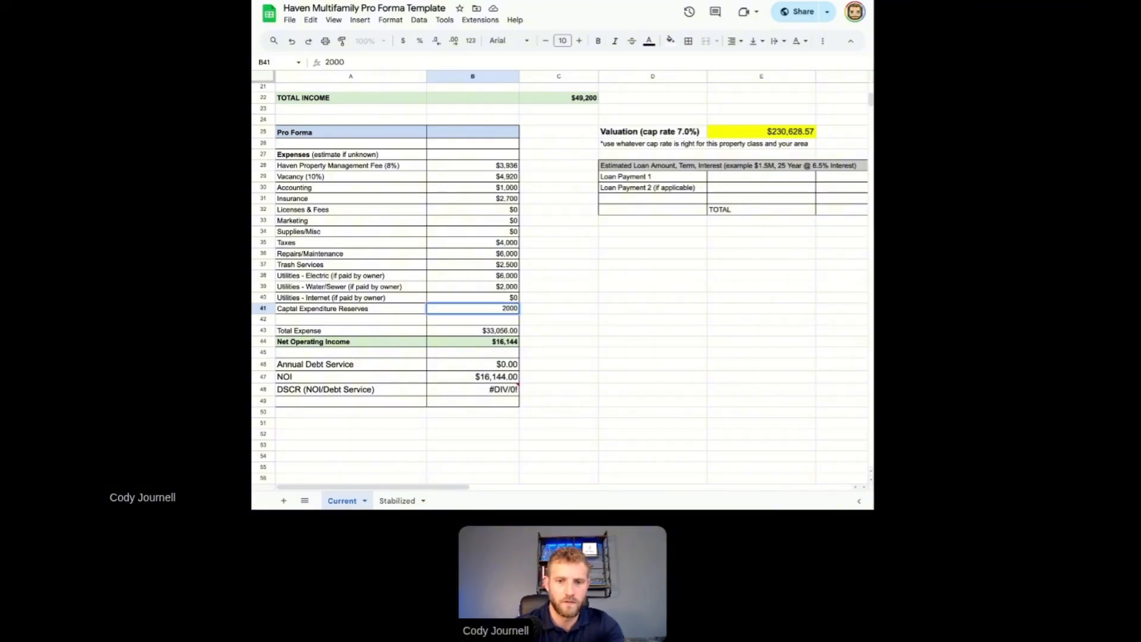
pyautogui.press('Return')
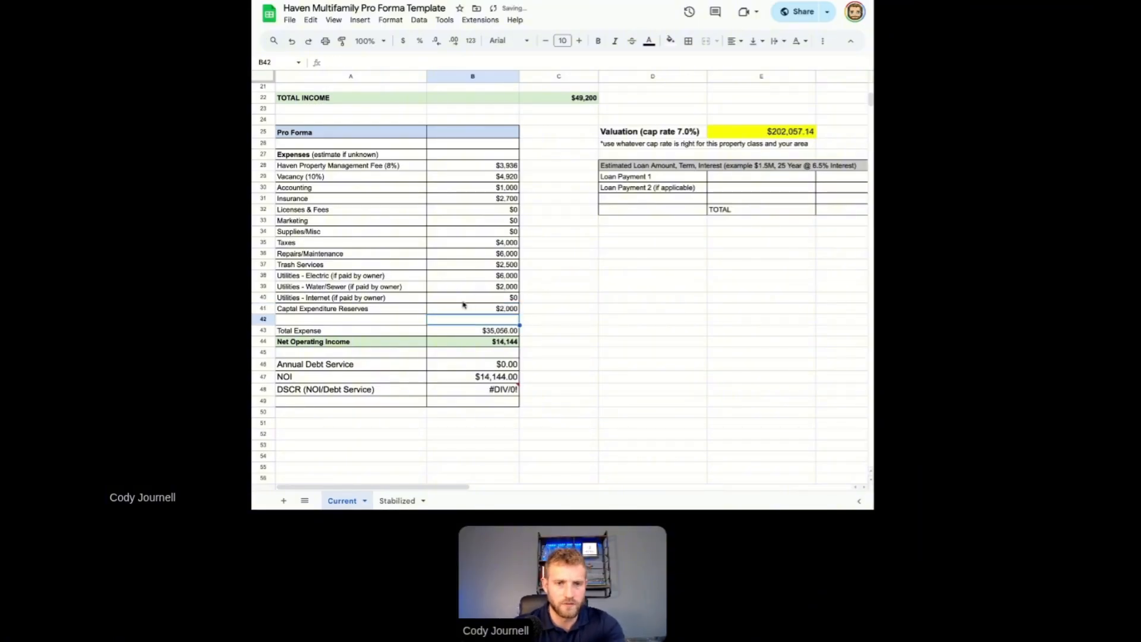
# Compare Total Expense in B43 with TOTAL INCOME in C22, and examine how Net Operating Income in B44 is calculated
pyautogui.scroll(-1, 466, 318)
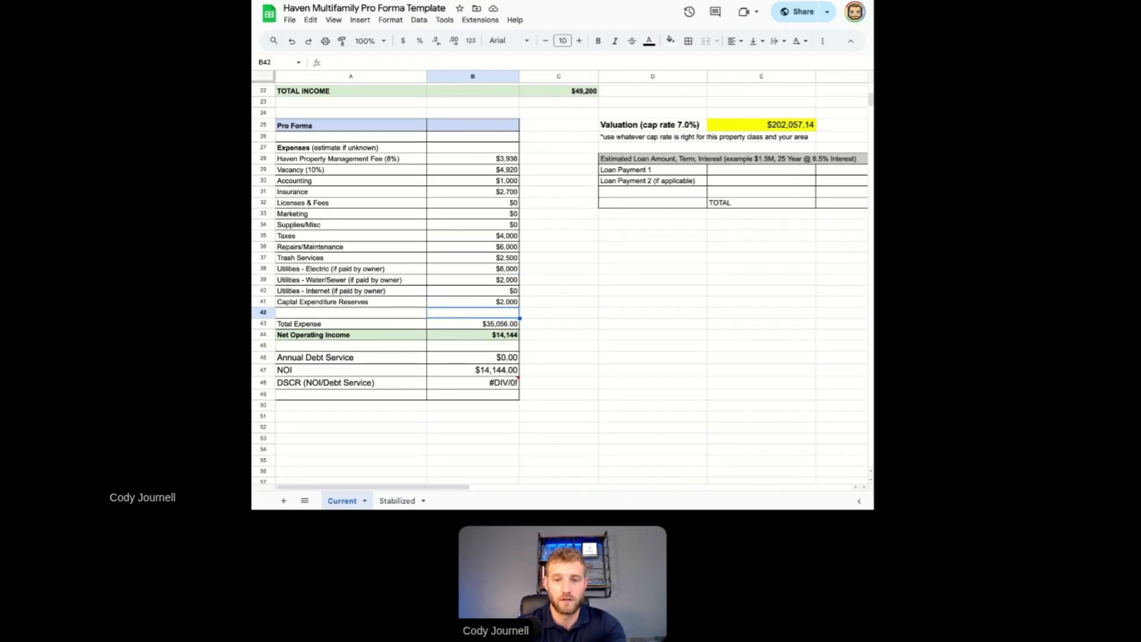
pyautogui.scroll(-2, 476, 286)
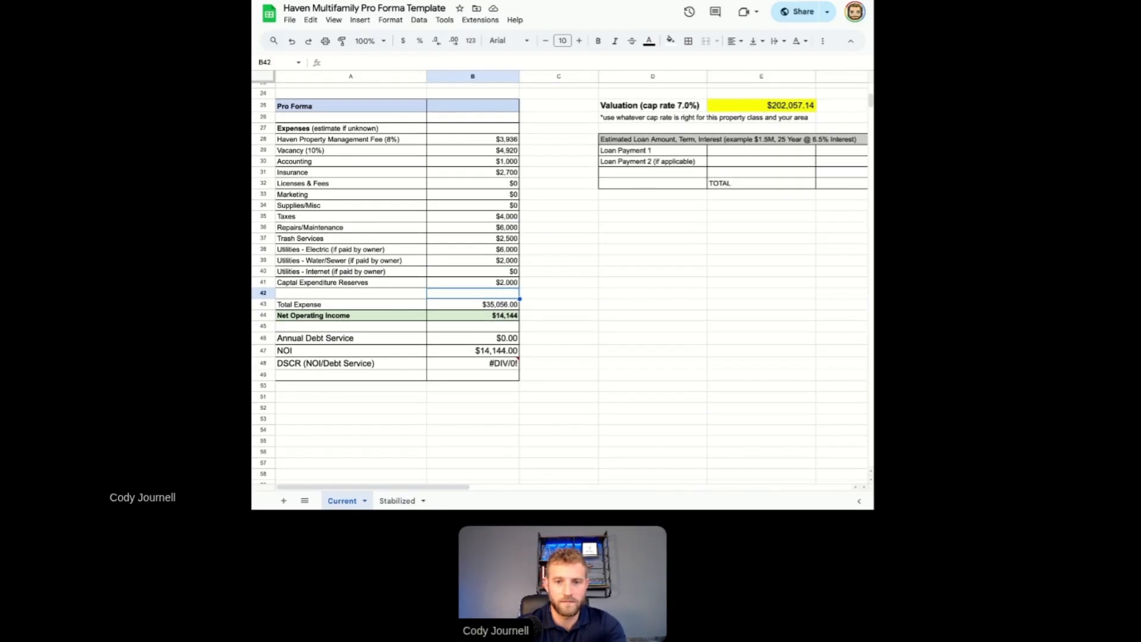
pyautogui.click(477, 301)
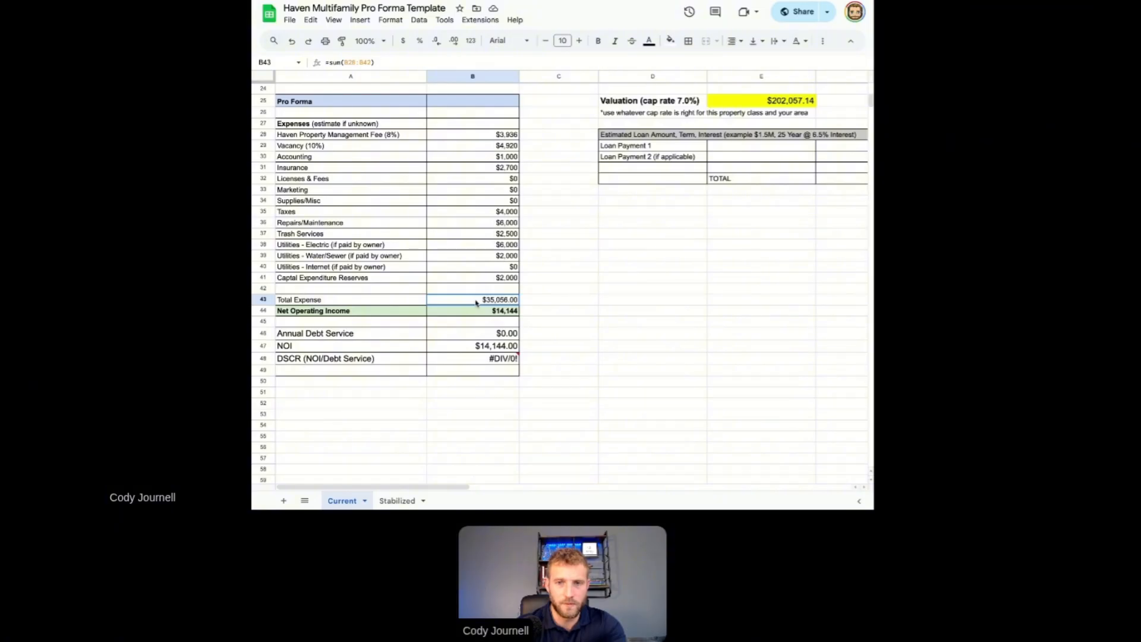
pyautogui.scroll(5, 476, 302)
pyautogui.scroll(1, 476, 303)
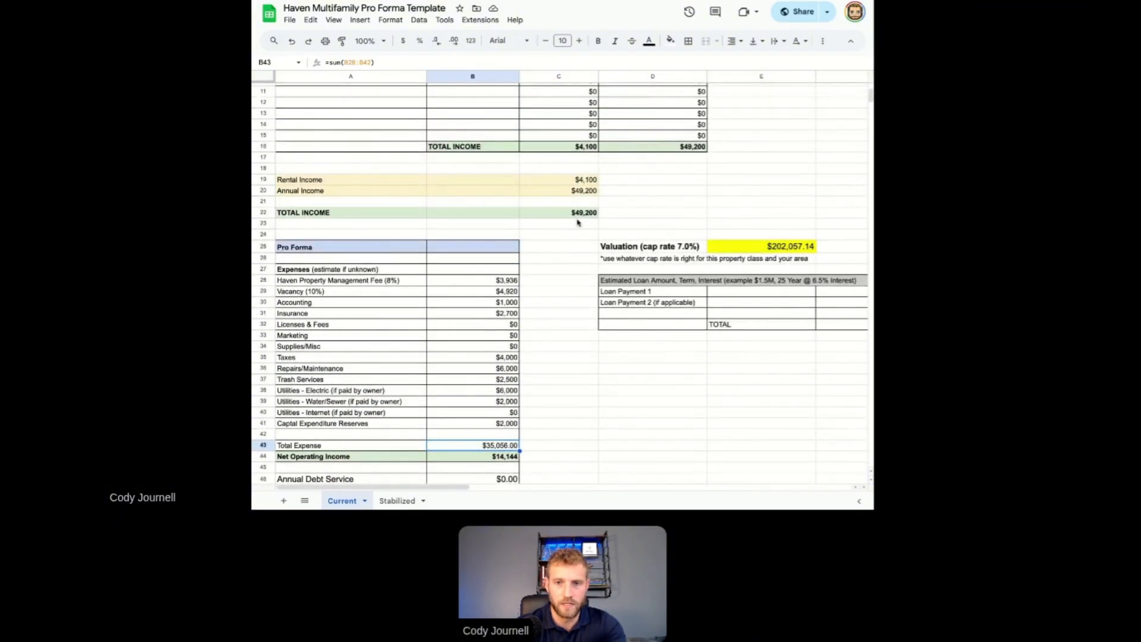
pyautogui.click(565, 205)
pyautogui.scroll(-5, 473, 342)
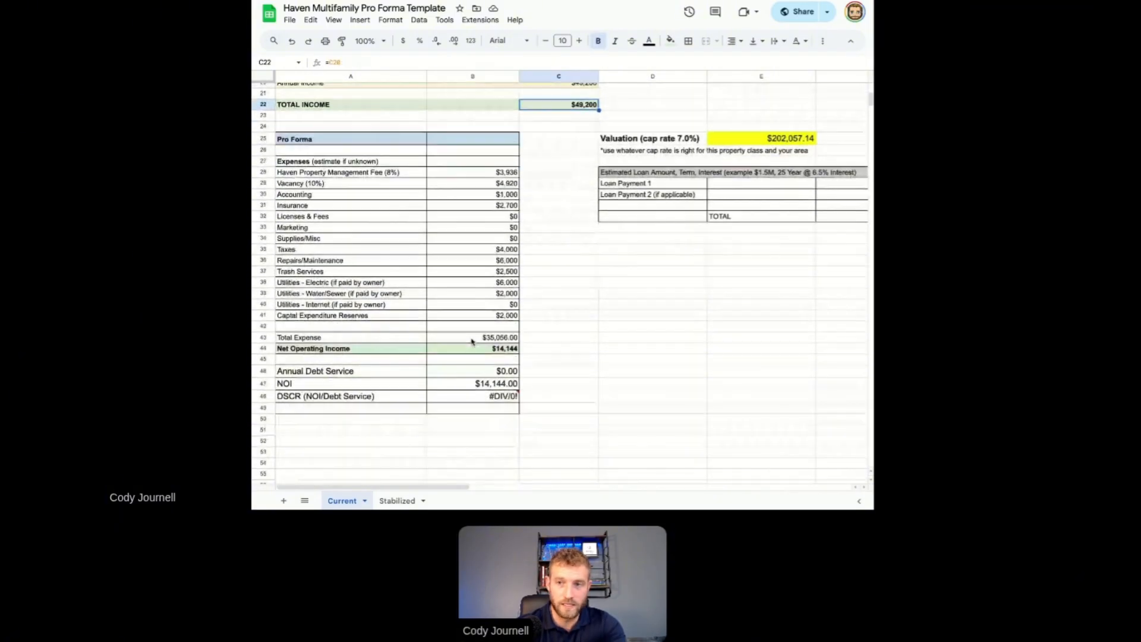
pyautogui.click(476, 340)
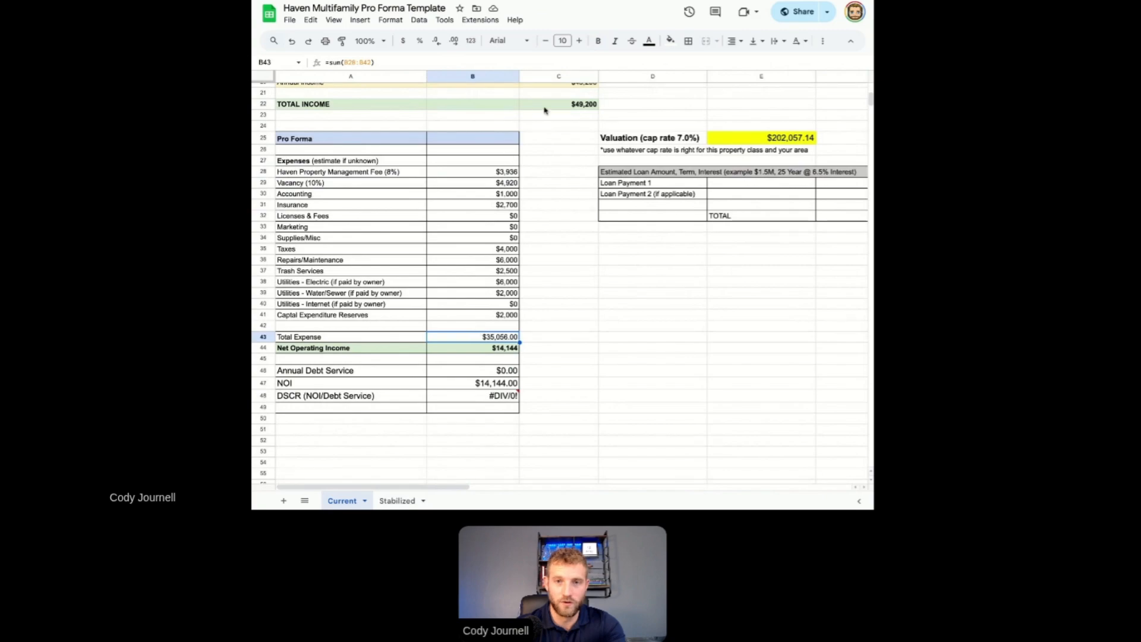
pyautogui.click(544, 111)
pyautogui.click(465, 339)
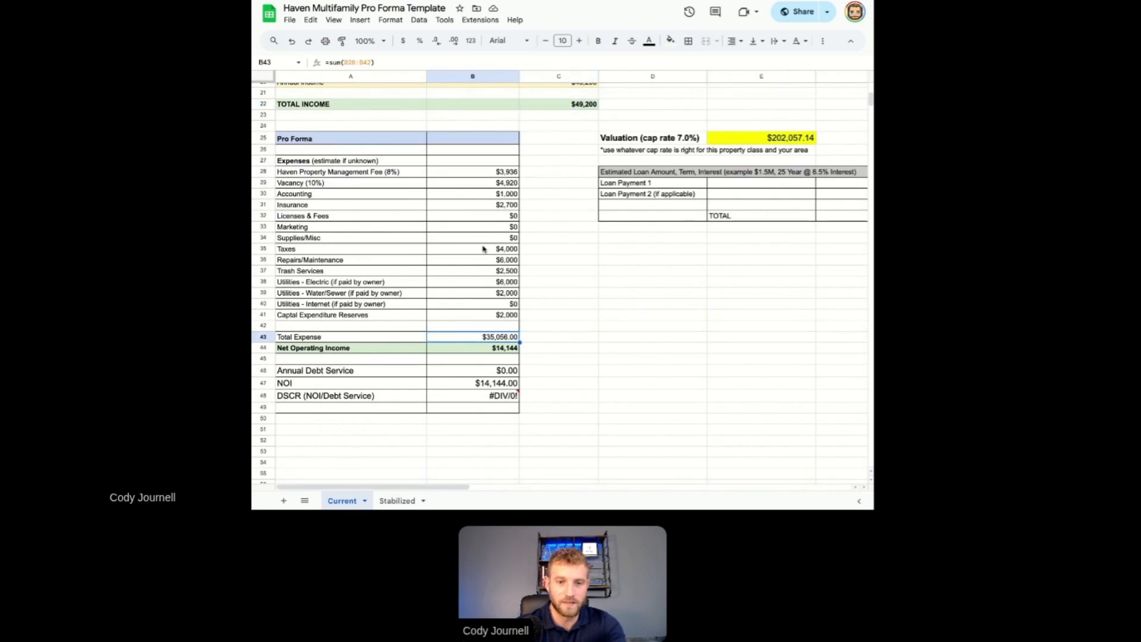
pyautogui.click(555, 114)
pyautogui.click(560, 105)
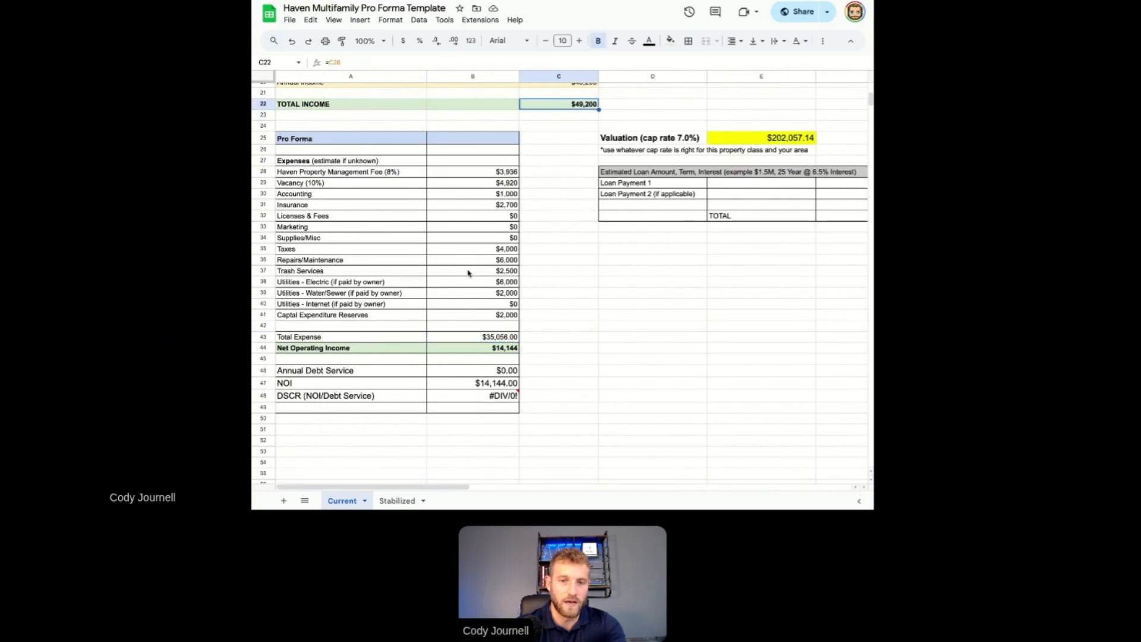
pyautogui.click(473, 338)
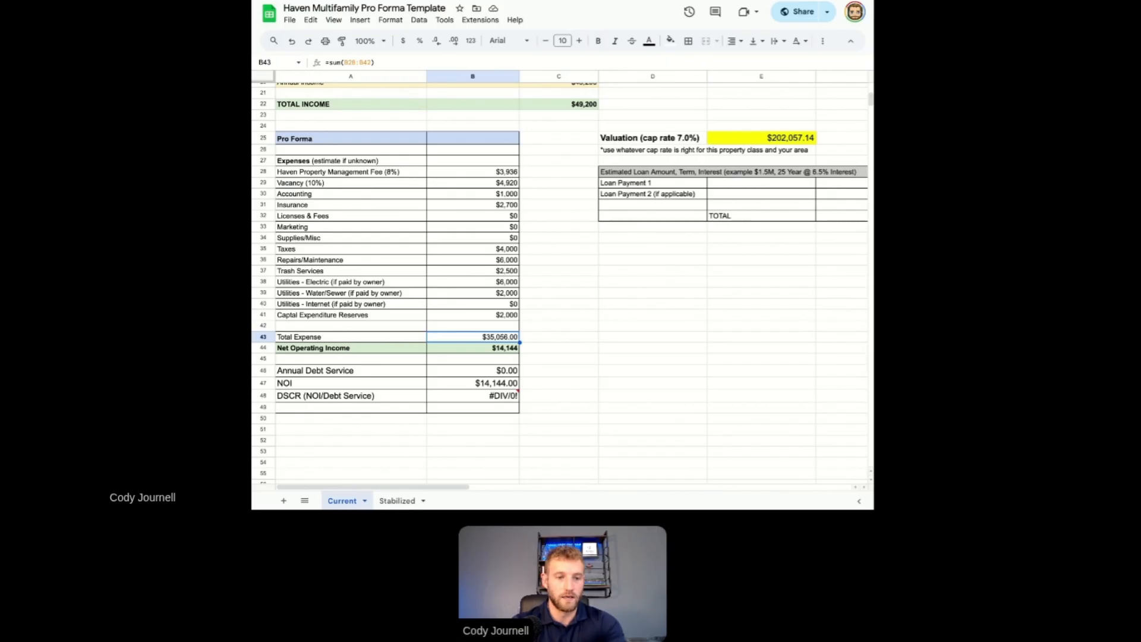
pyautogui.scroll(-2, 494, 318)
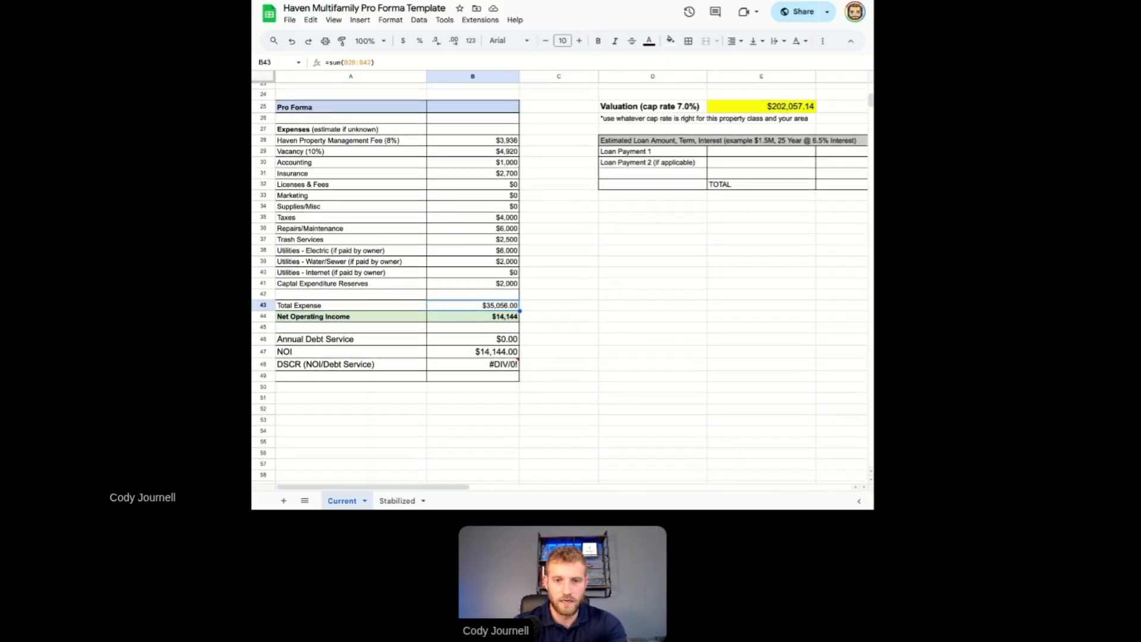
pyautogui.click(494, 314)
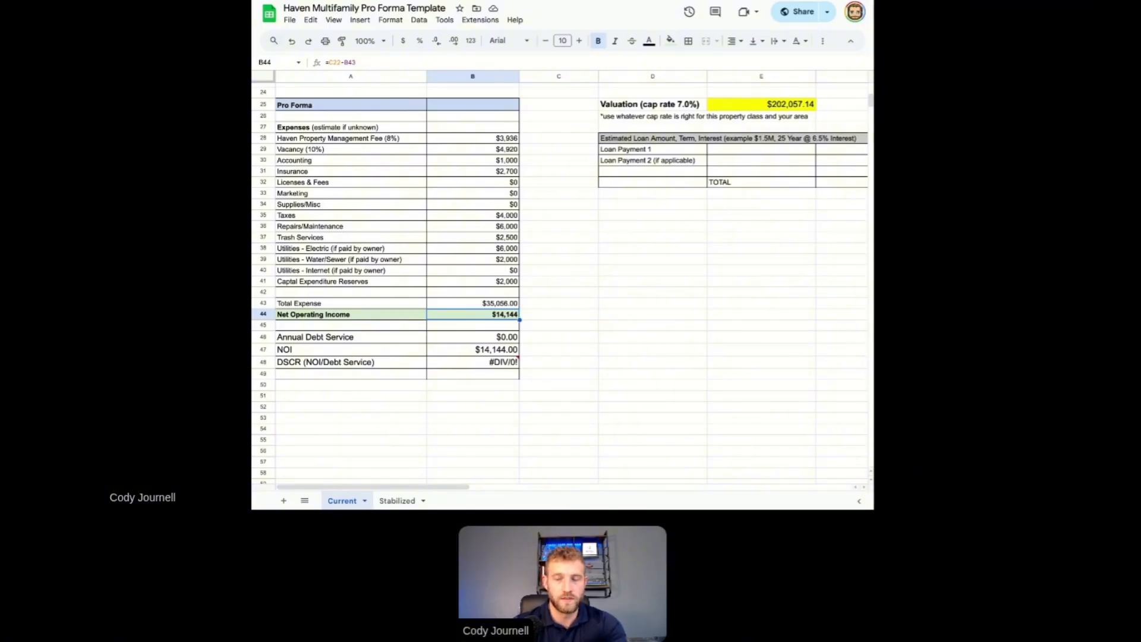
# Examine how the Valuation (cap rate 7.0%) in E25 is calculated from the Net Operating Income in B44
pyautogui.scroll(2, 559, 280)
pyautogui.hscroll(2, 558, 279)
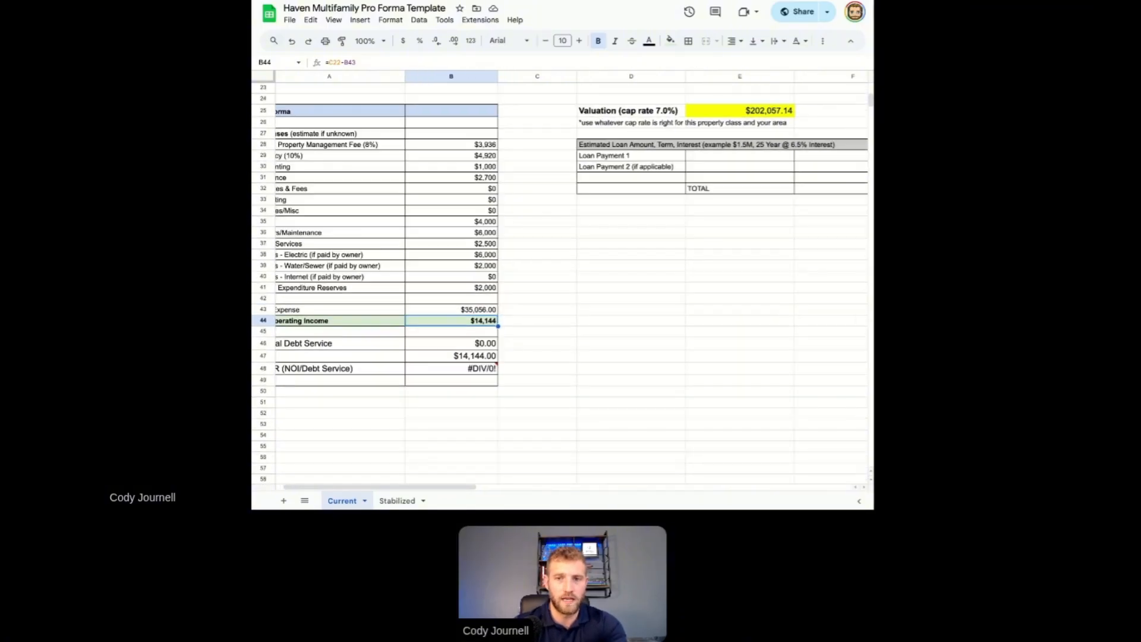
pyautogui.scroll(2, 559, 279)
pyautogui.hscroll(2, 559, 279)
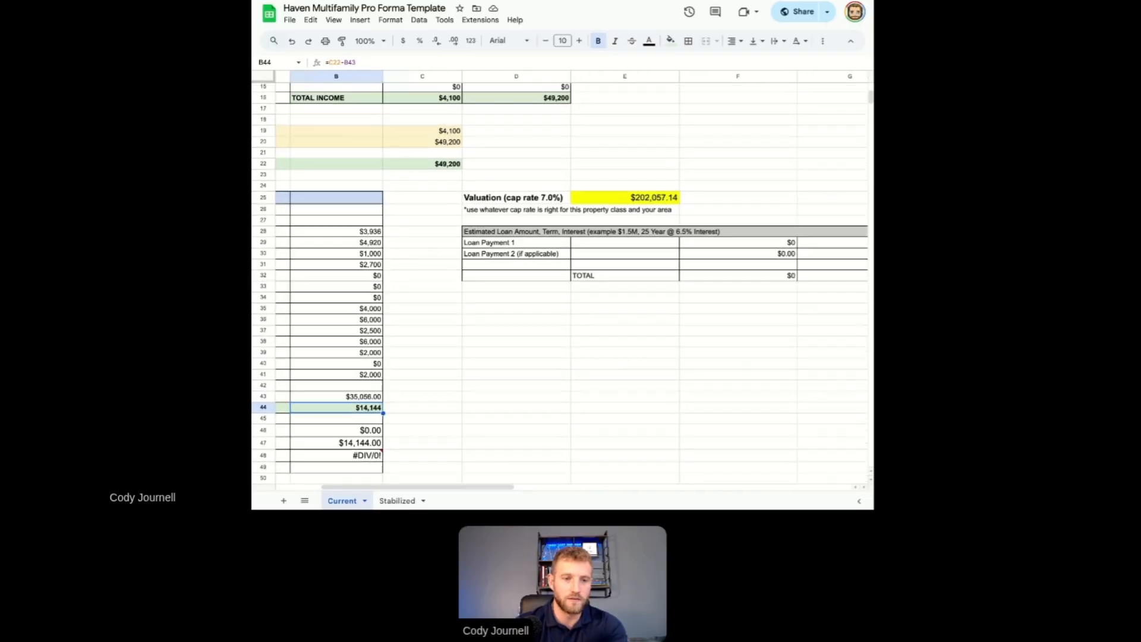
pyautogui.click(532, 208)
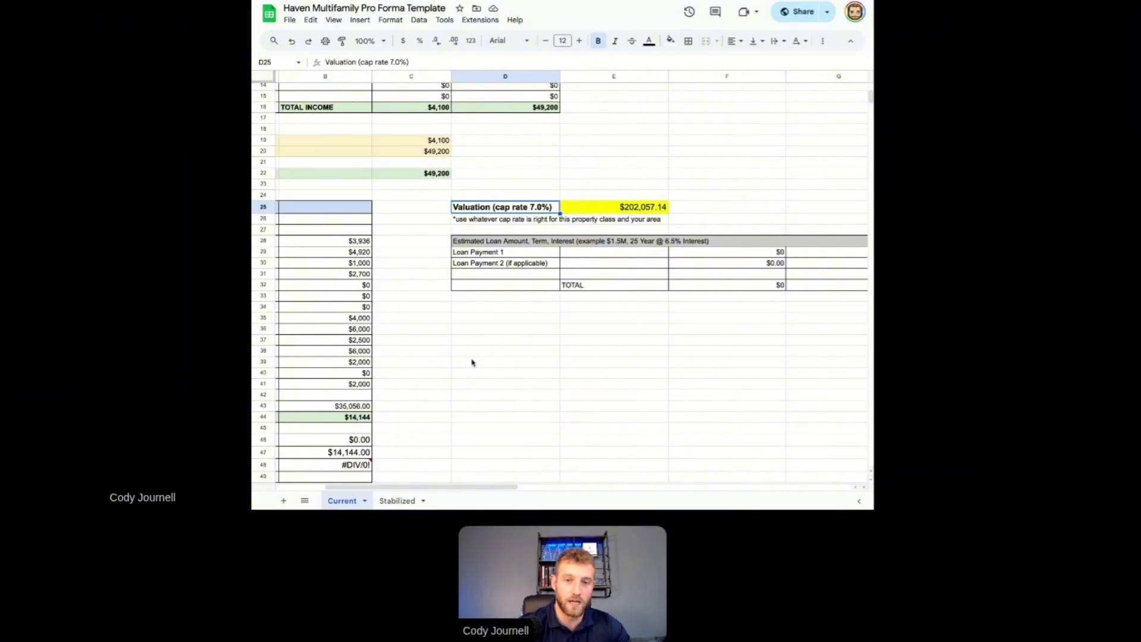
pyautogui.click(618, 219)
pyautogui.click(628, 211)
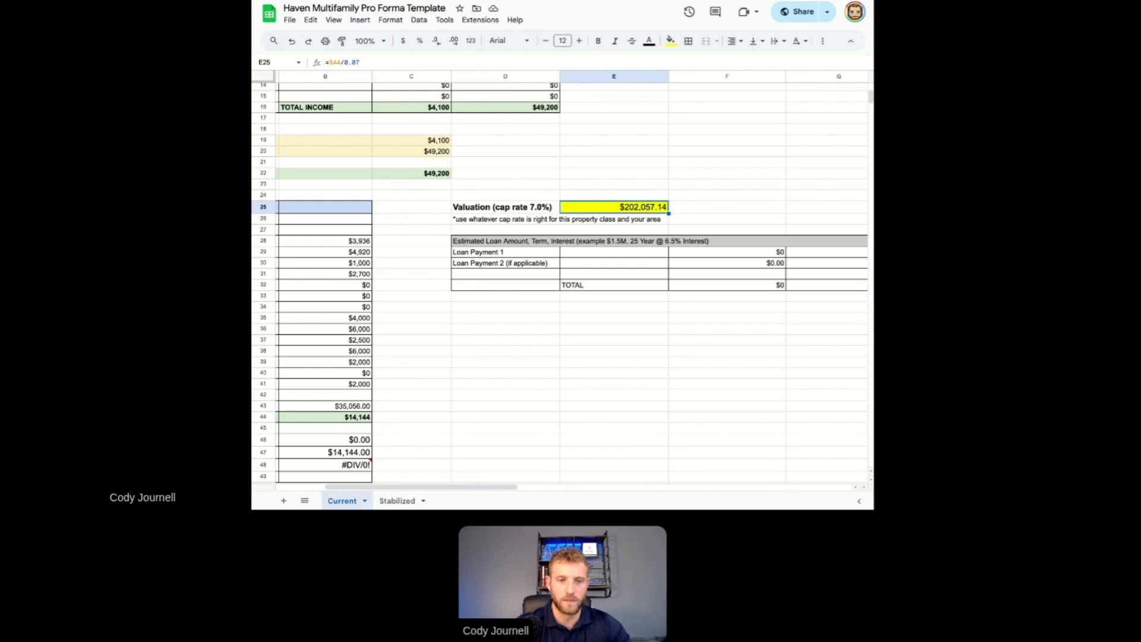
pyautogui.hscroll(-3, 562, 277)
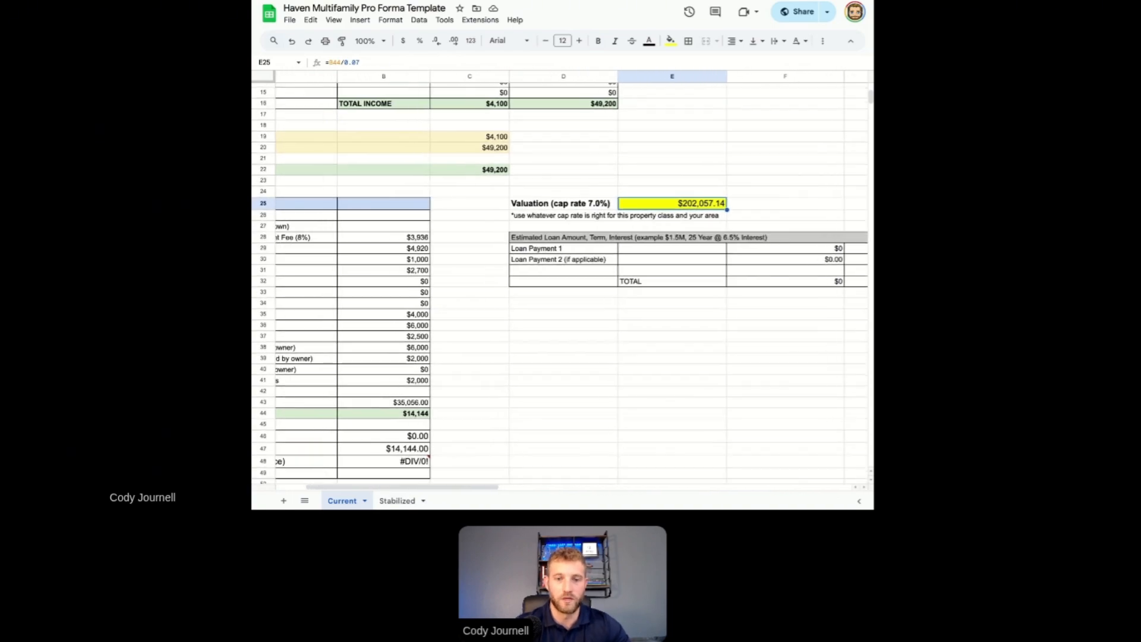
pyautogui.hscroll(-3, 483, 372)
pyautogui.scroll(-1, 483, 373)
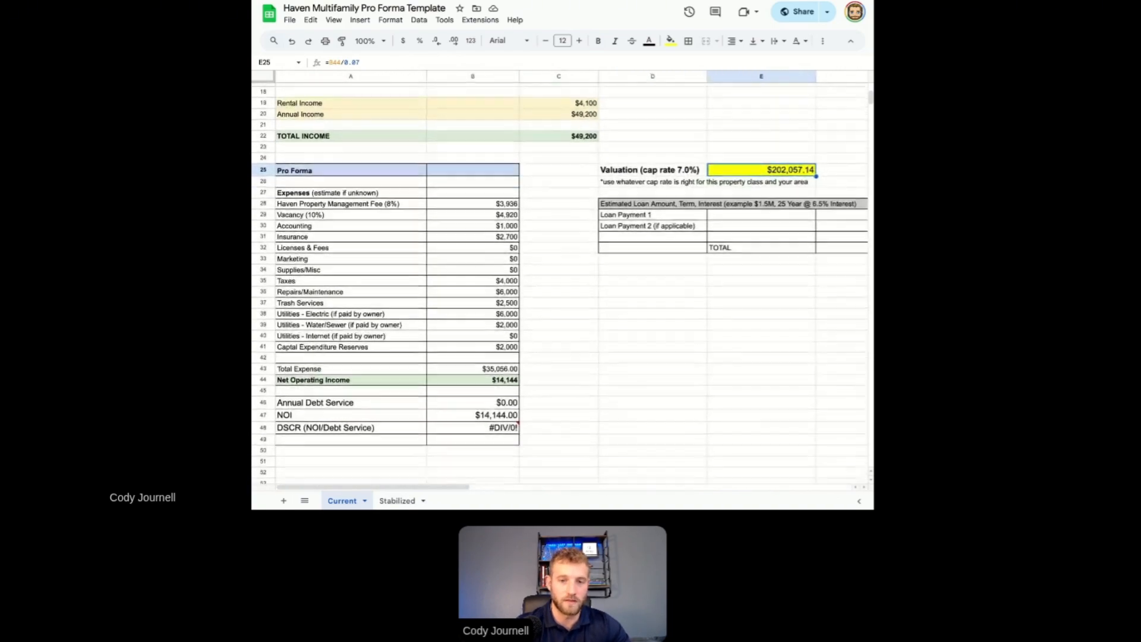
pyautogui.click(483, 367)
pyautogui.click(484, 374)
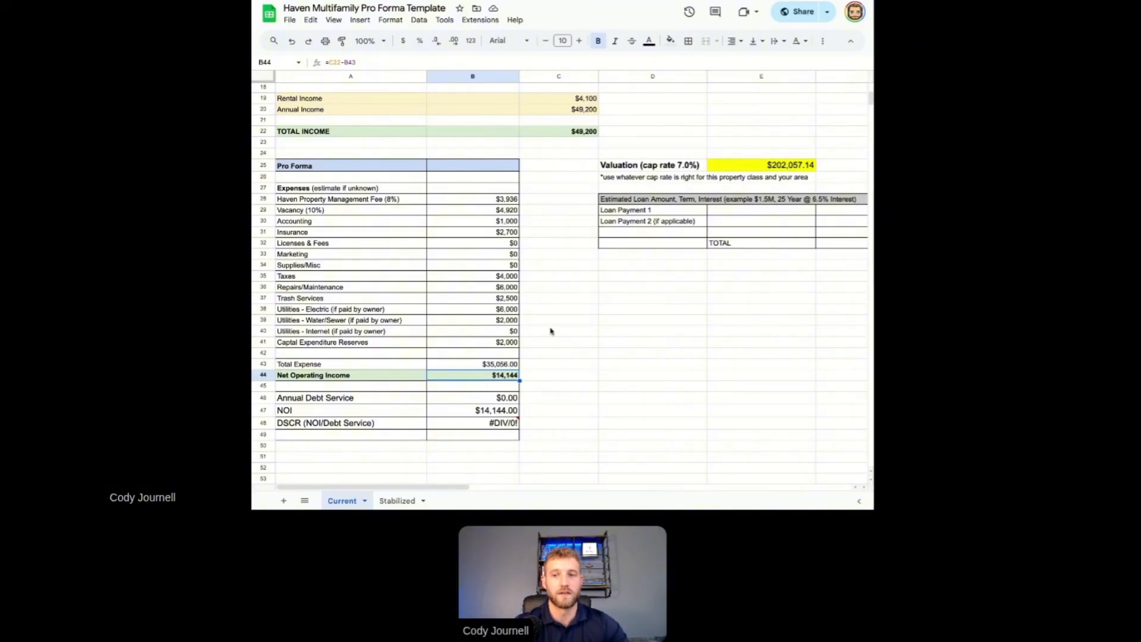
# Recheck the Valuation formula in E25, and look over the Estimated Loan Amount table and the debt service rows below the expenses
pyautogui.click(774, 169)
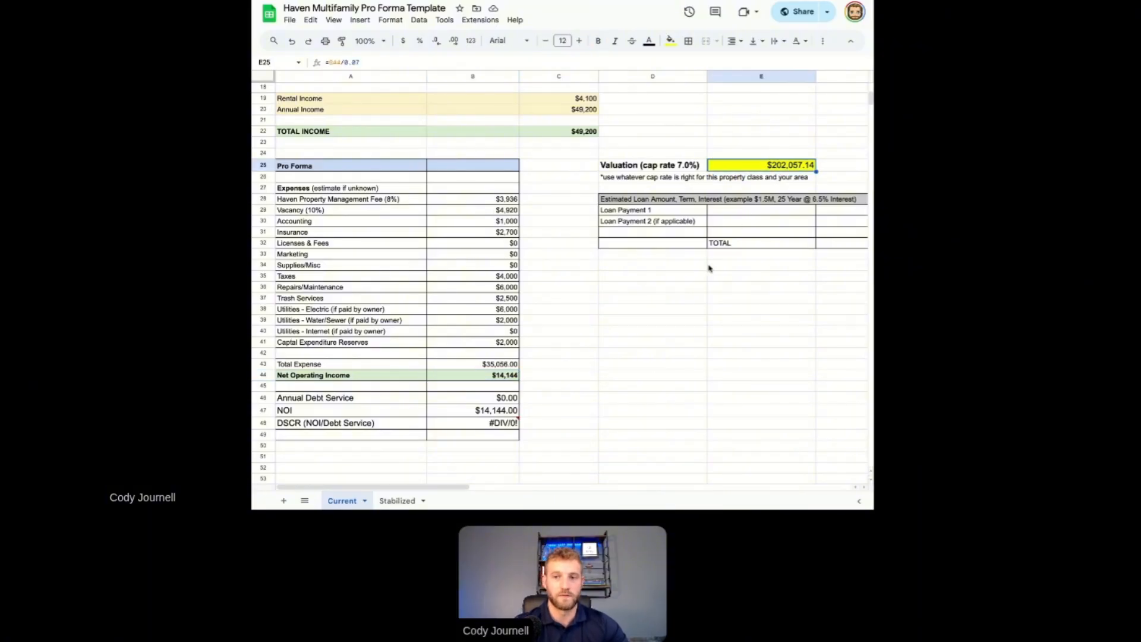
pyautogui.click(679, 165)
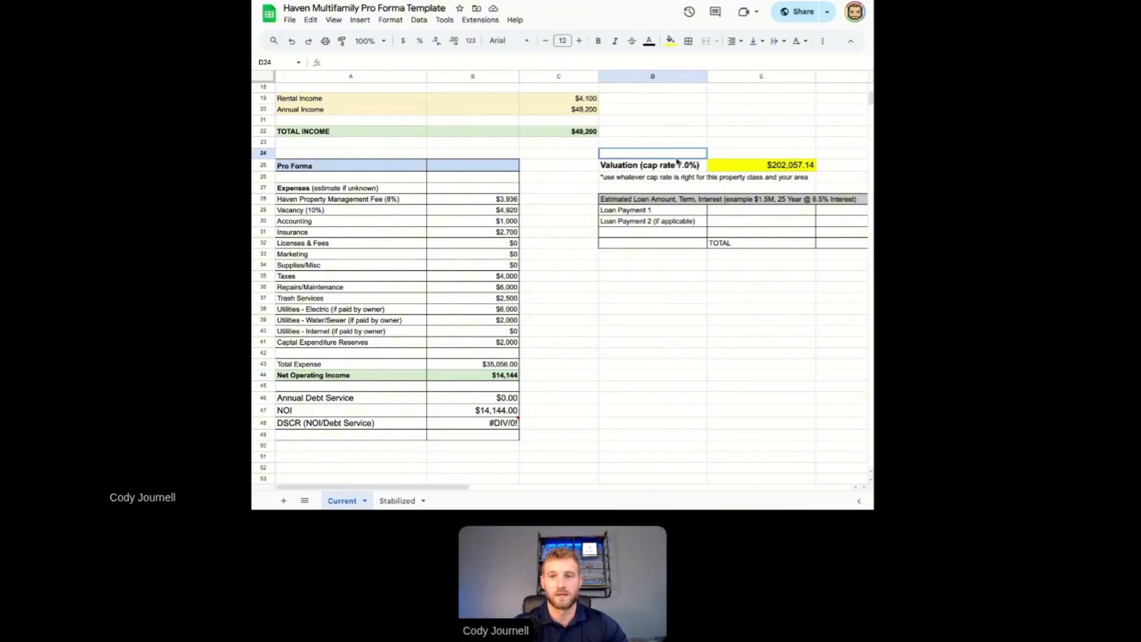
pyautogui.click(759, 168)
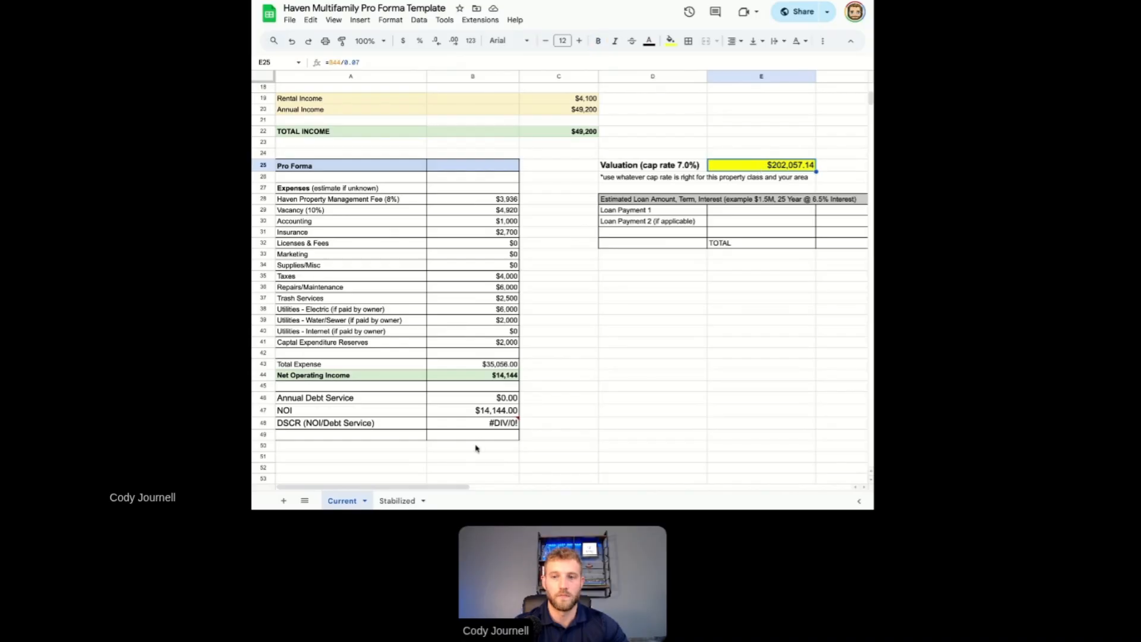
pyautogui.scroll(-1, 429, 423)
pyautogui.scroll(-1, 428, 423)
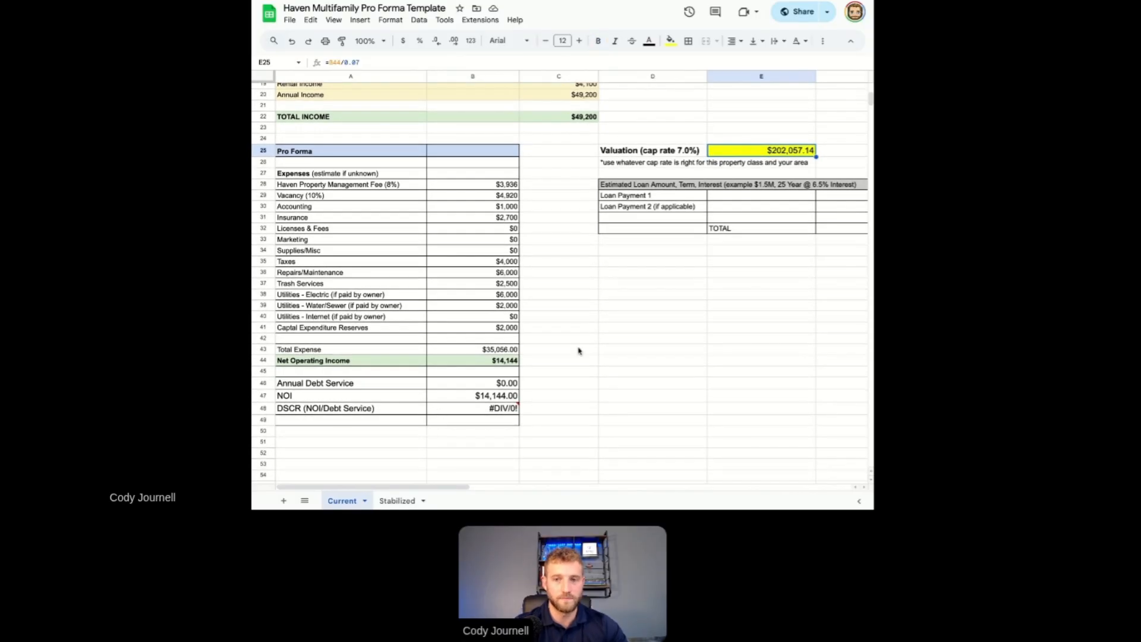
pyautogui.hscroll(1, 579, 351)
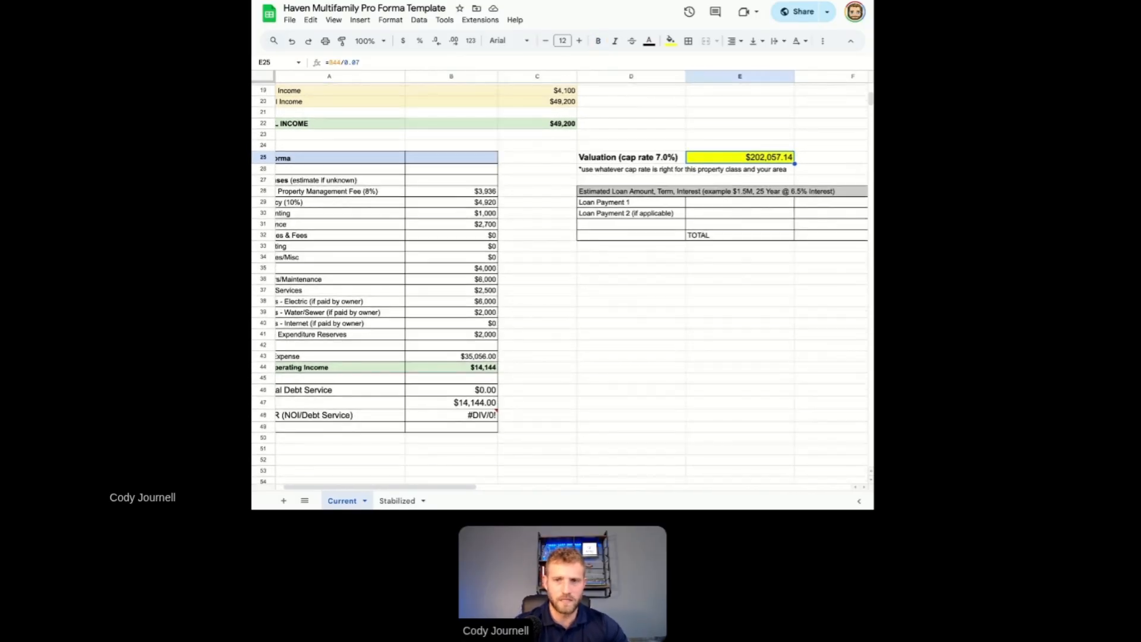
pyautogui.hscroll(3, 547, 206)
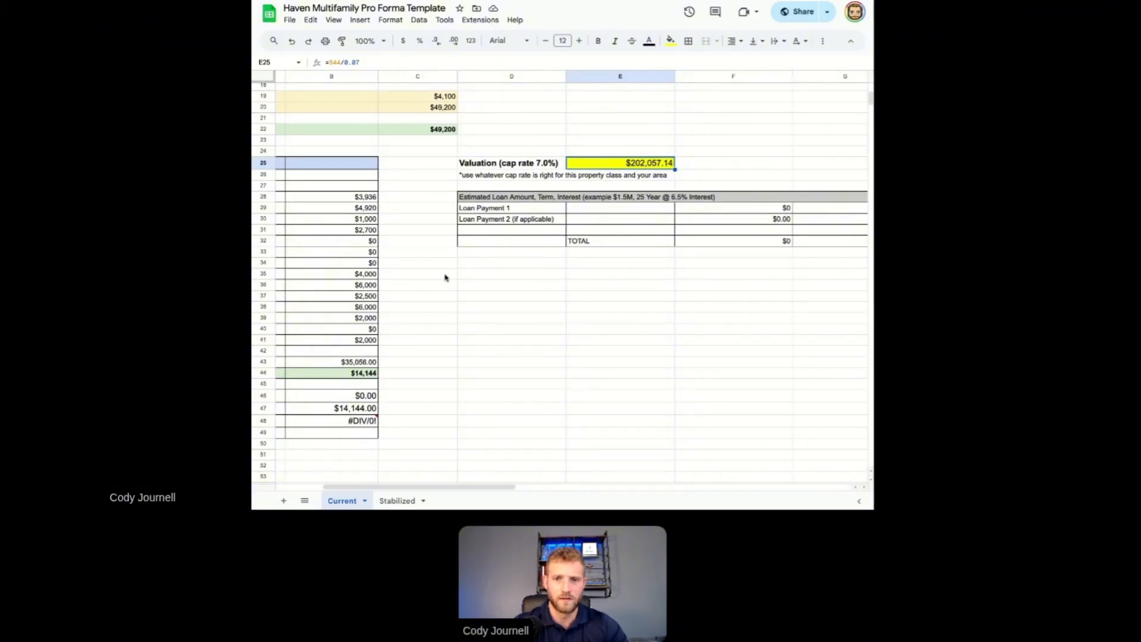
pyautogui.hscroll(-2, 445, 276)
pyautogui.hscroll(-2, 446, 278)
pyautogui.hscroll(-1, 446, 277)
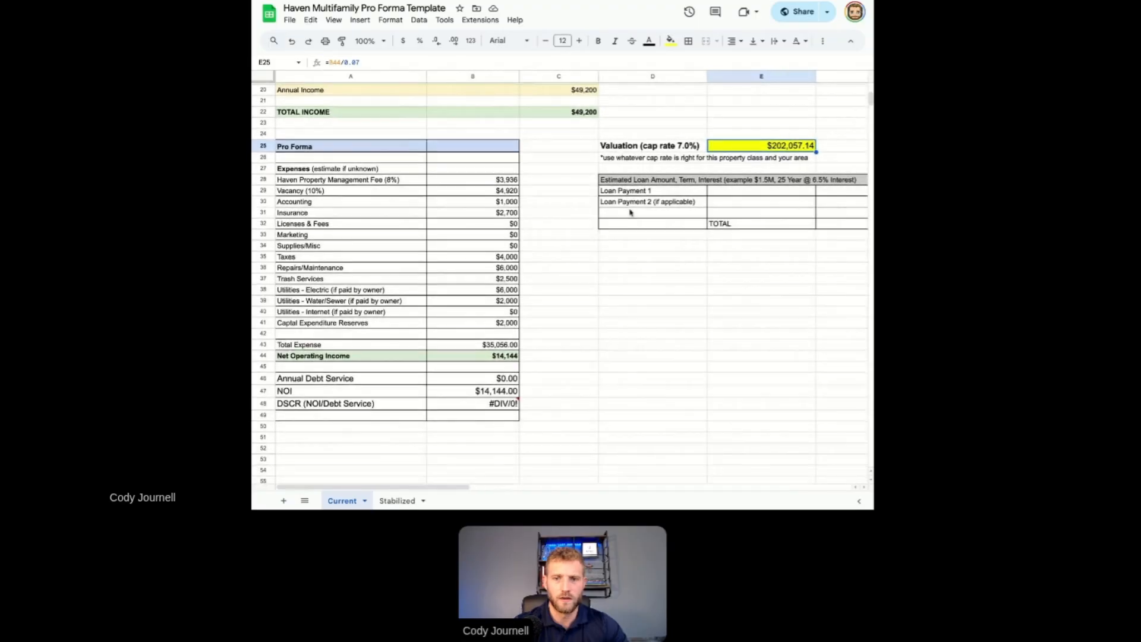
# Enter 2800 as the monthly amount for Loan Payment 1 in F29
pyautogui.hscroll(1, 631, 213)
pyautogui.hscroll(5, 631, 212)
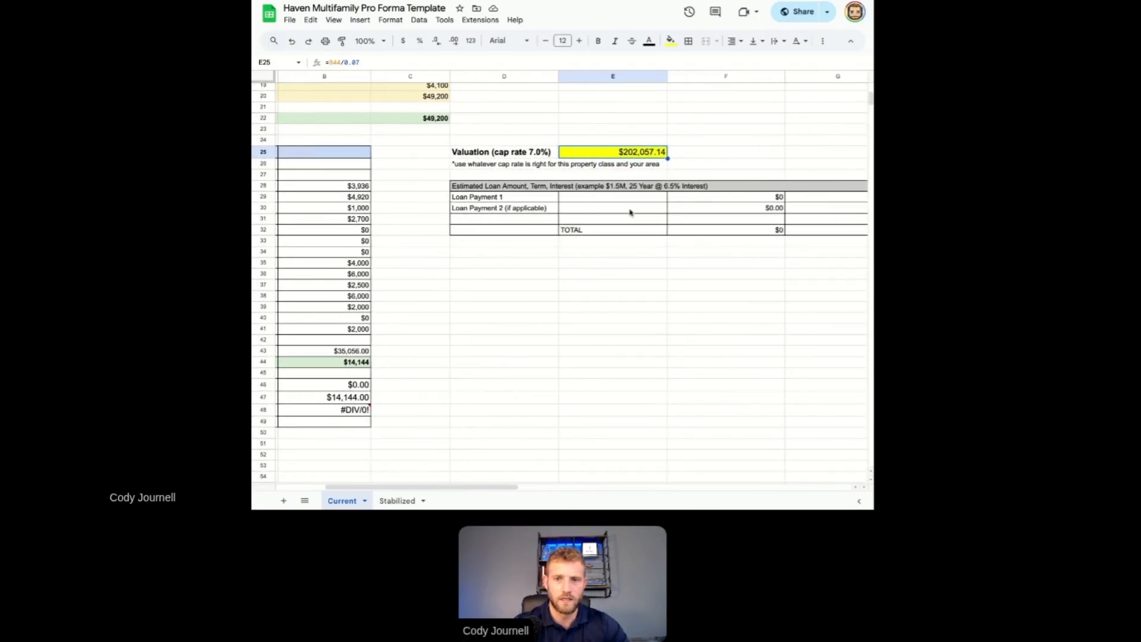
pyautogui.click(706, 199)
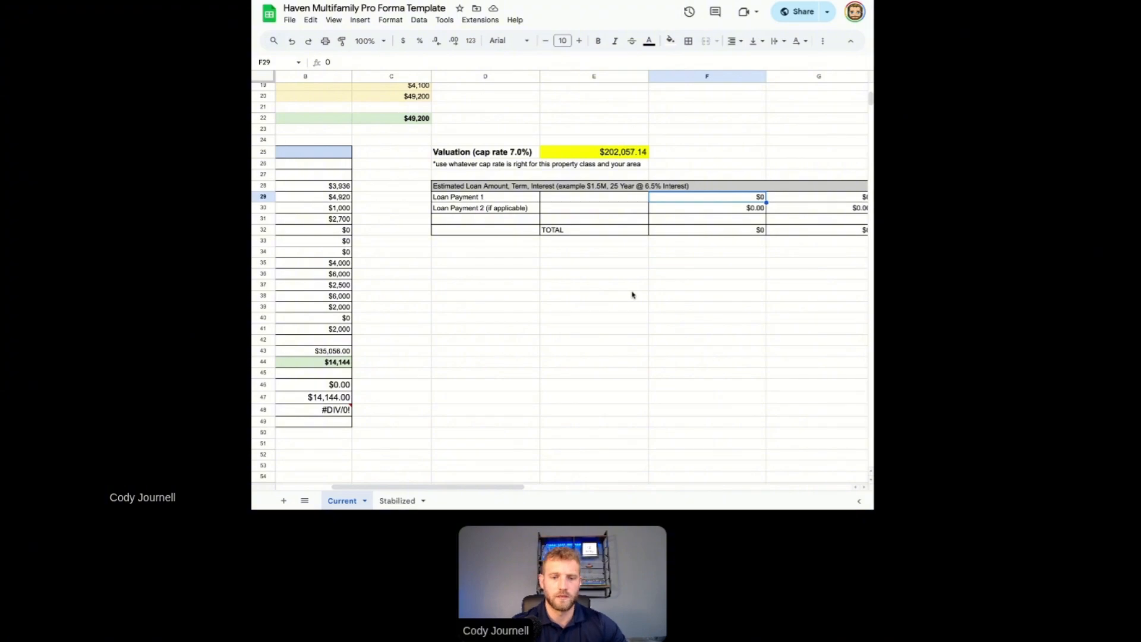
pyautogui.write('4')
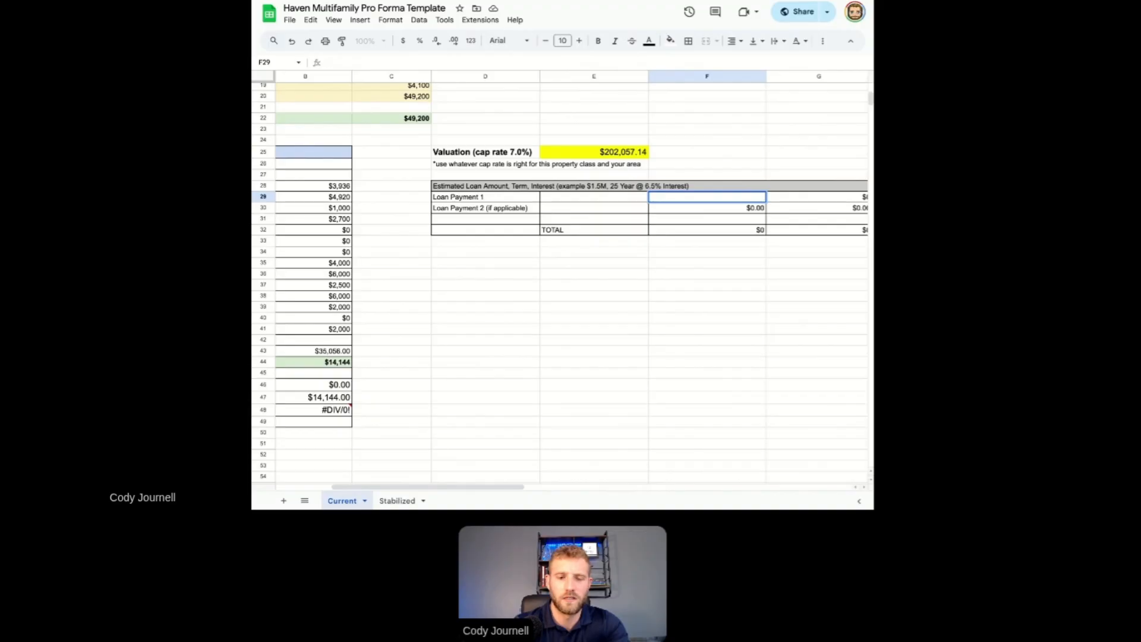
pyautogui.write('2800')
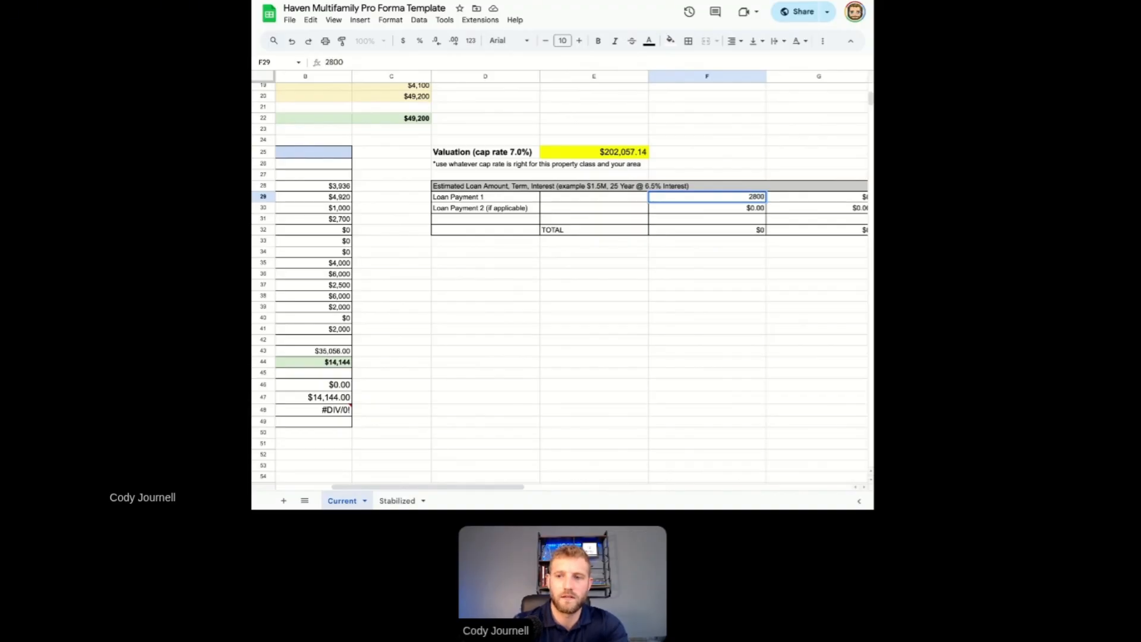
pyautogui.press('Return')
# Check the annual loan payment in column G, and compare Annual Debt Service in row 46 with NOI in row 47
pyautogui.hscroll(2, 560, 277)
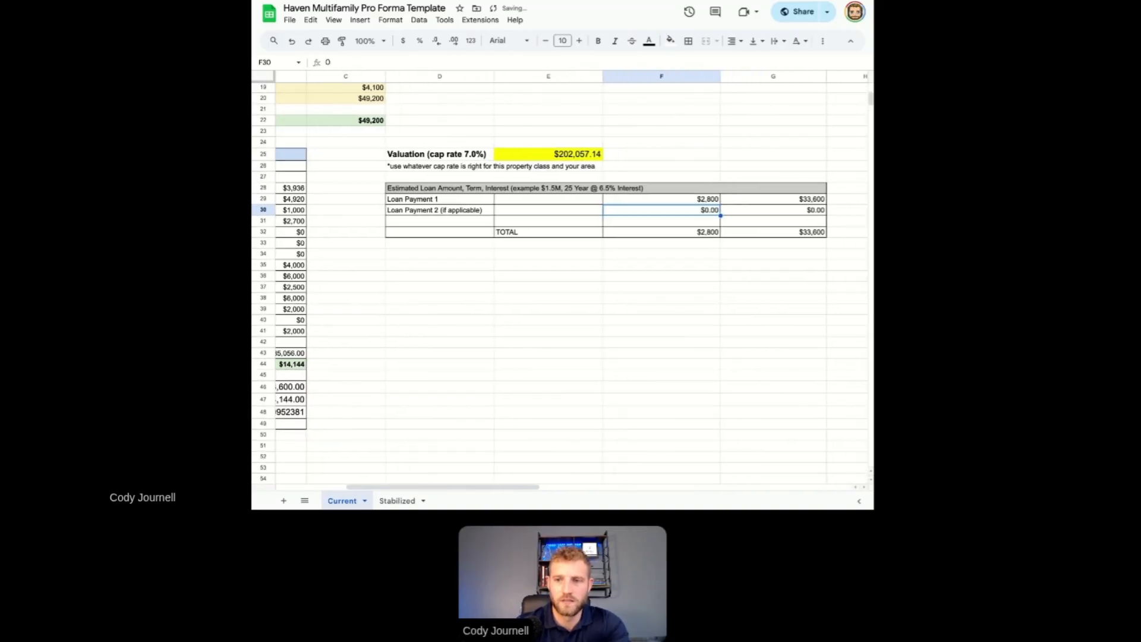
pyautogui.hscroll(-2, 560, 277)
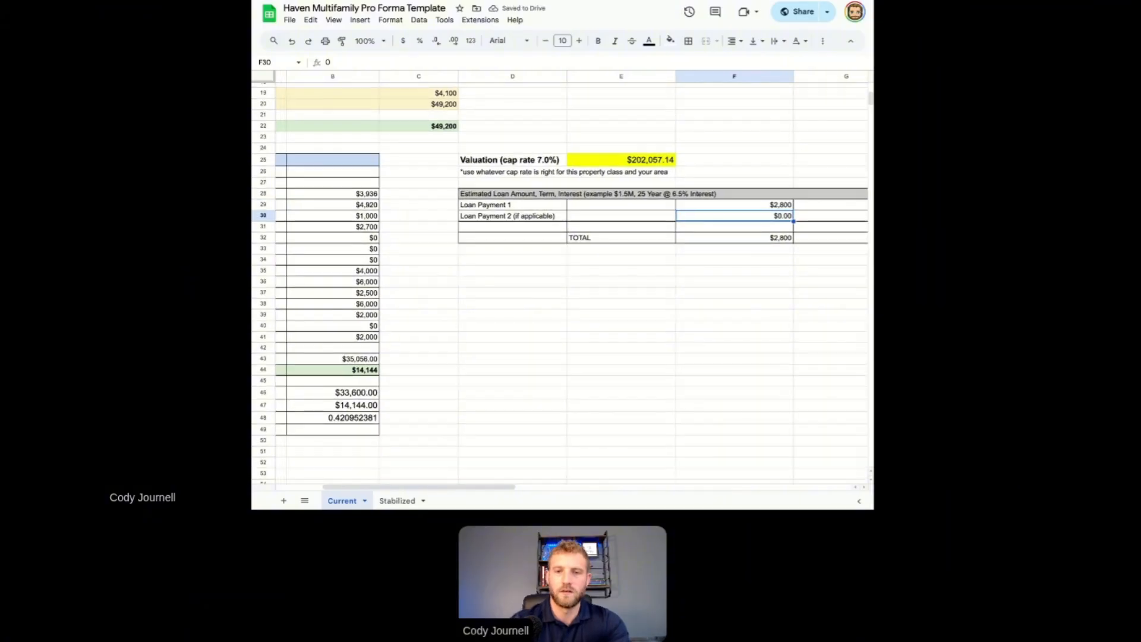
pyautogui.hscroll(-3, 560, 277)
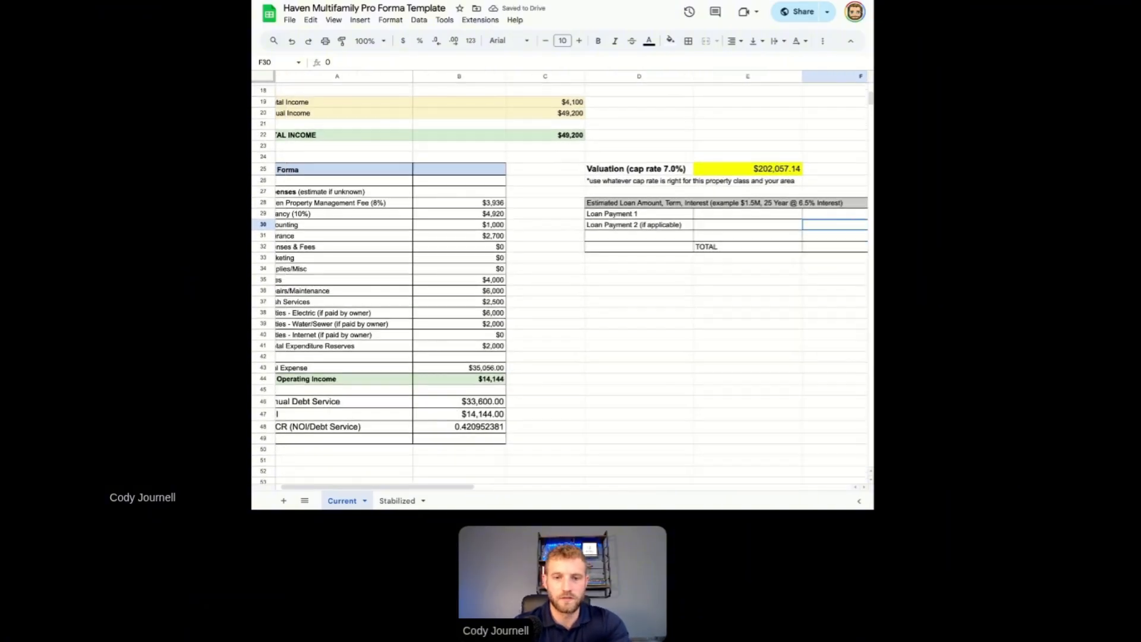
pyautogui.scroll(-5, 288, 277)
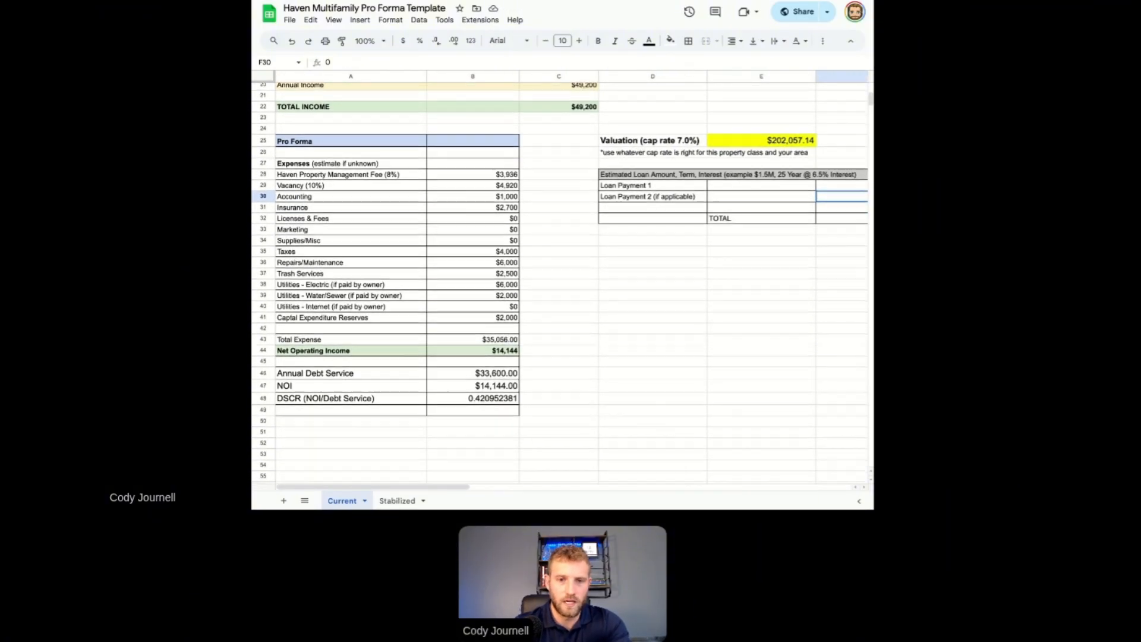
pyautogui.moveTo(377, 290); pyautogui.dragTo(466, 293)
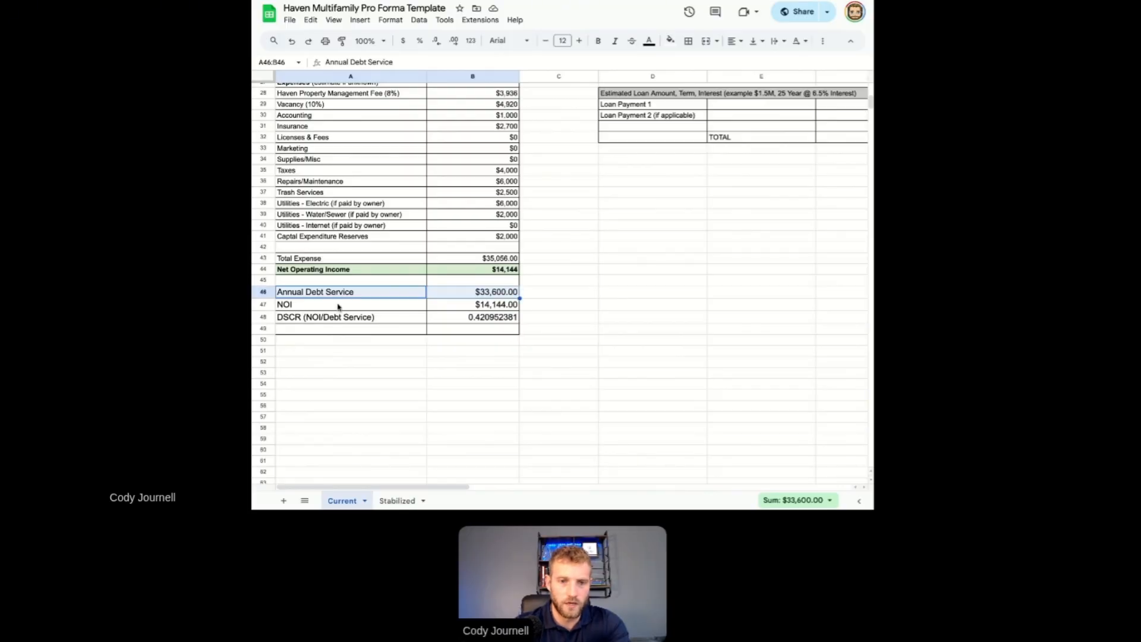
pyautogui.moveTo(340, 306); pyautogui.dragTo(456, 307)
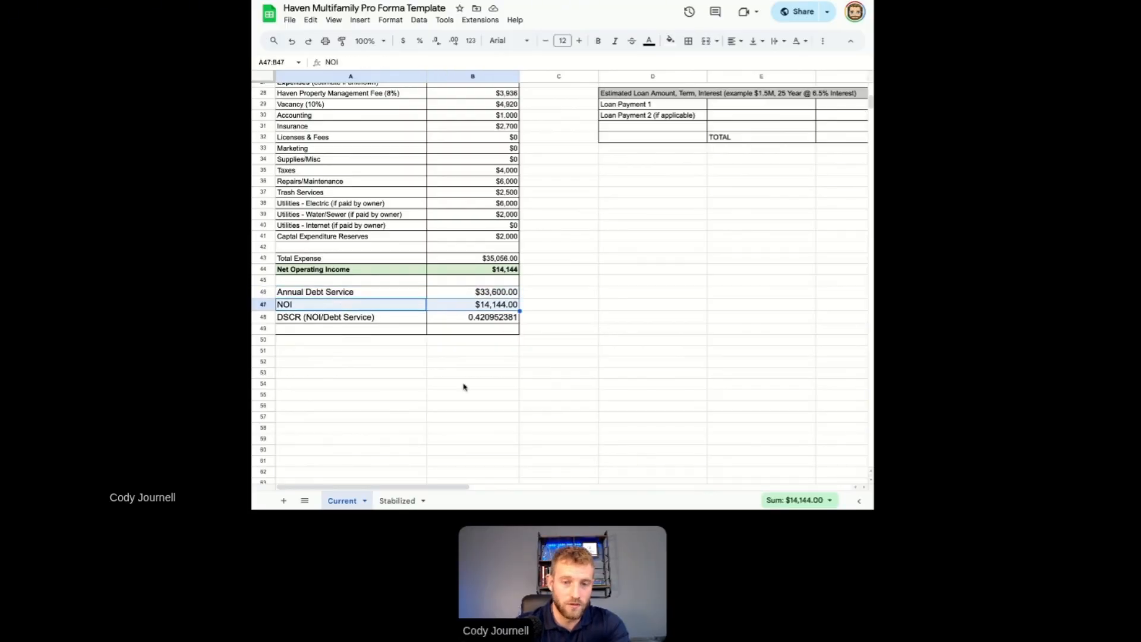
pyautogui.click(326, 341)
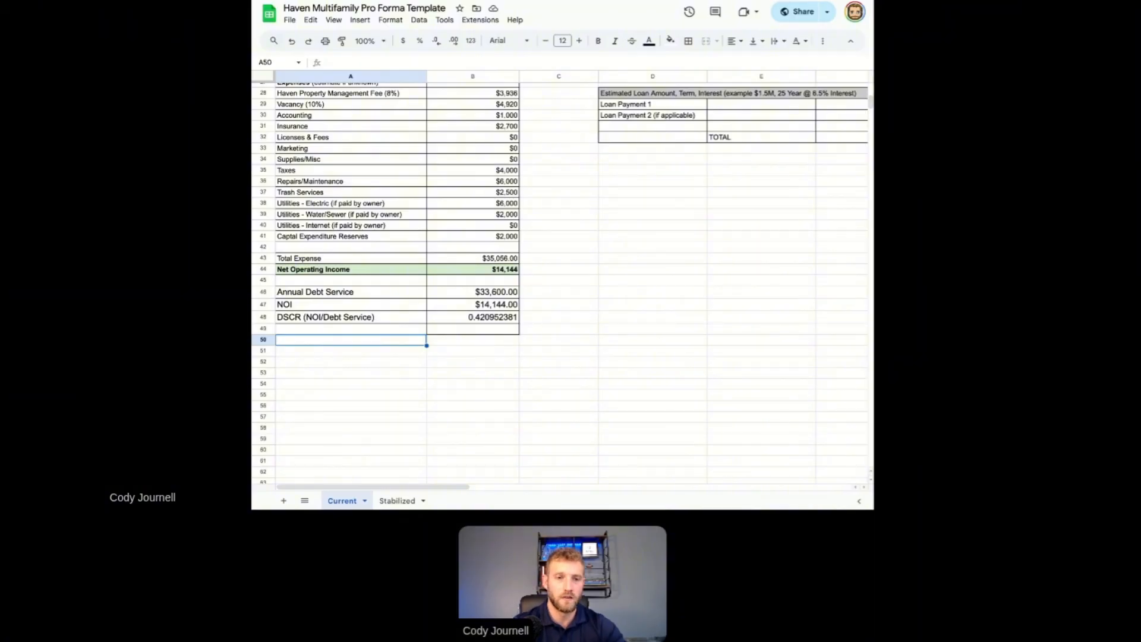
# Review the Building 1 unit incomes and TOTAL INCOME against the Pro Forma expenses and Net Operating Income
pyautogui.scroll(2, 559, 279)
pyautogui.scroll(8, 559, 280)
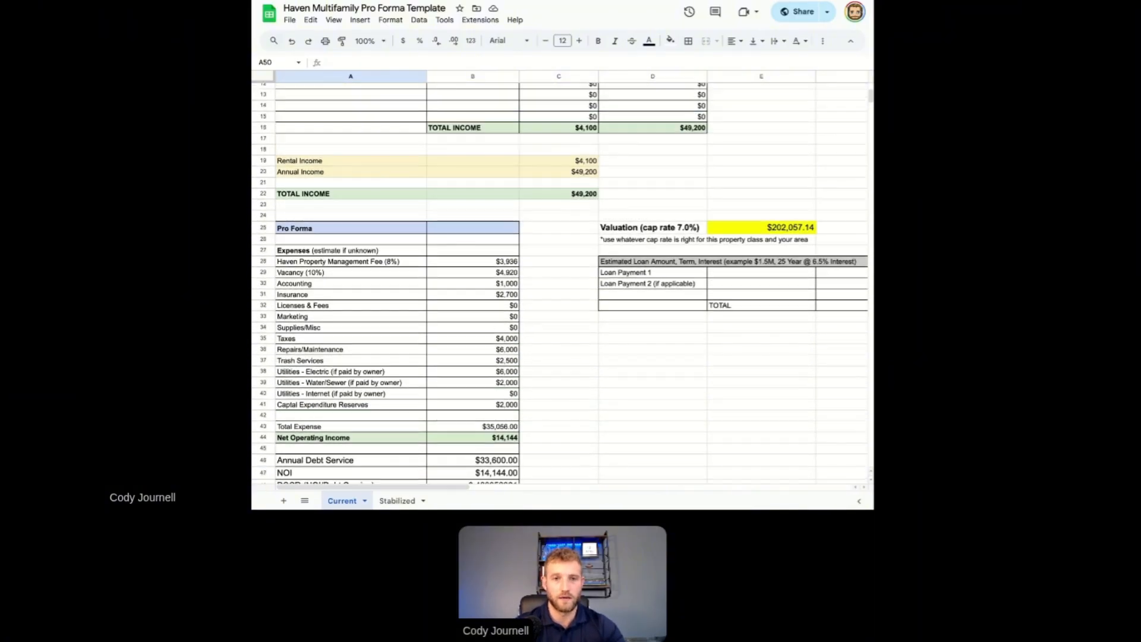
pyautogui.scroll(3, 543, 296)
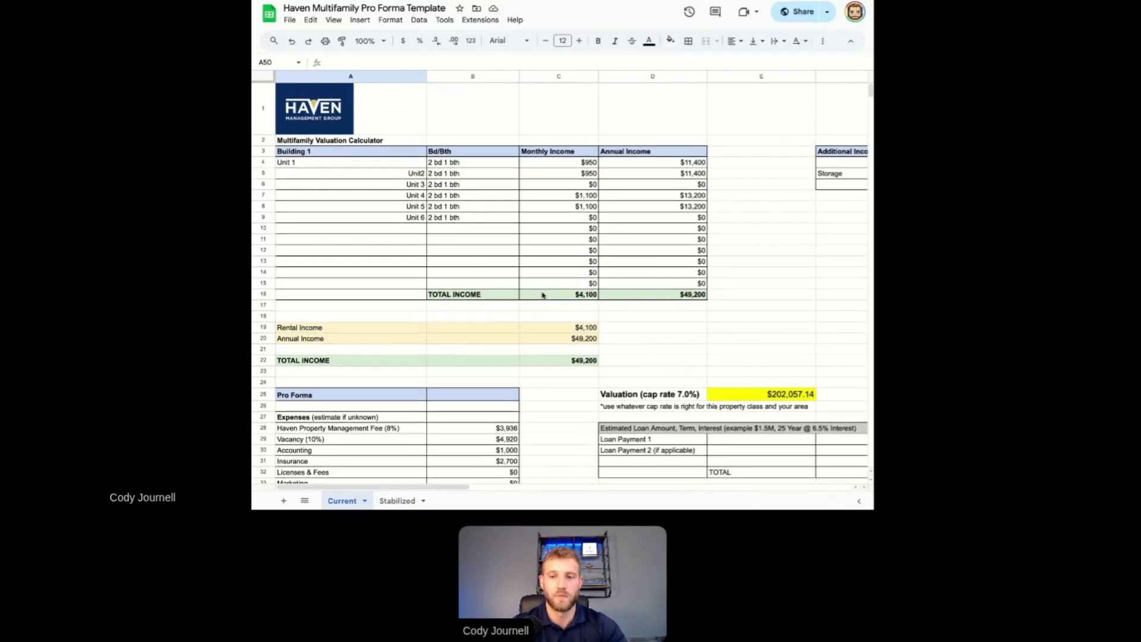
pyautogui.scroll(-3, 543, 295)
pyautogui.scroll(-5, 558, 280)
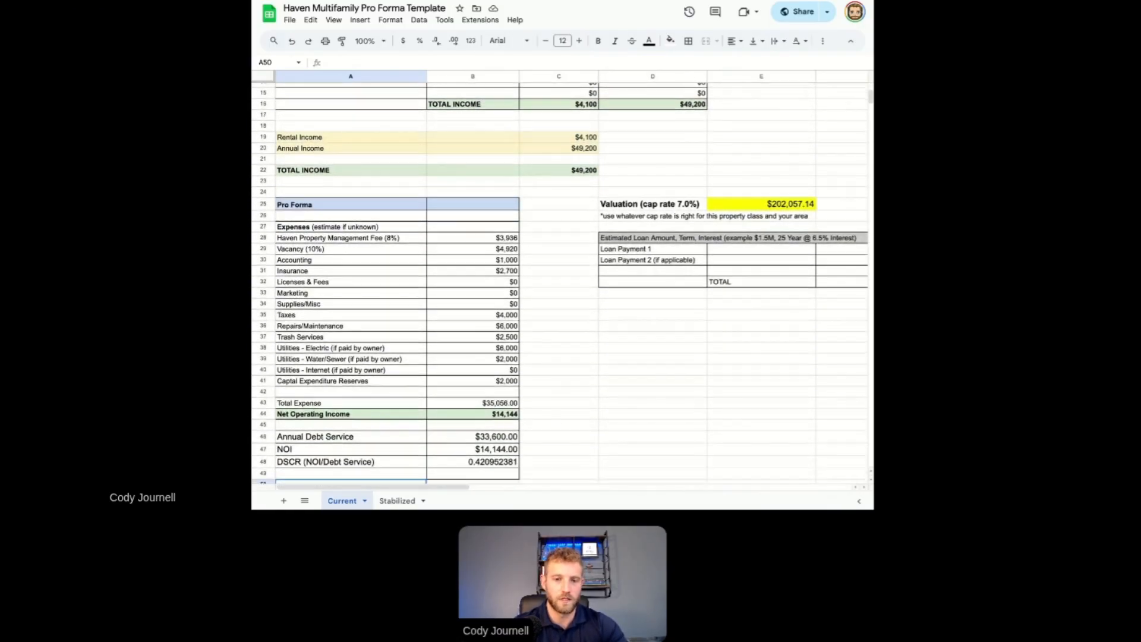
pyautogui.scroll(-3, 423, 401)
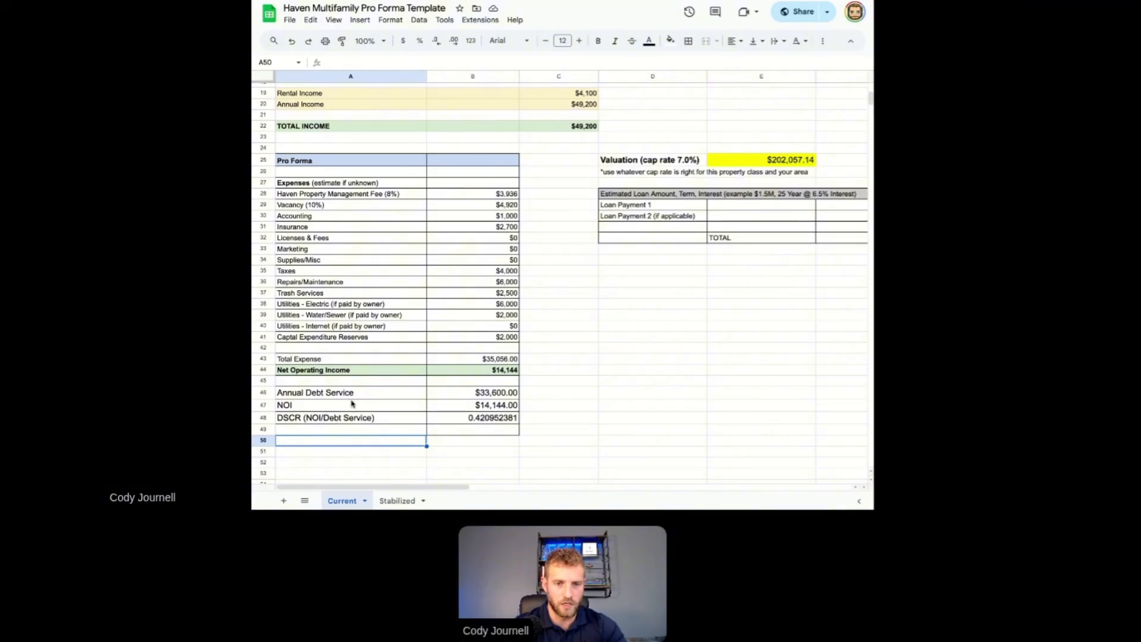
# Examine Annual Debt Service, NOI and DSCR (NOI/Debt Service) row by row in A46:B48
pyautogui.scroll(-3, 353, 404)
pyautogui.click(387, 332)
pyautogui.moveTo(411, 338); pyautogui.dragTo(497, 339)
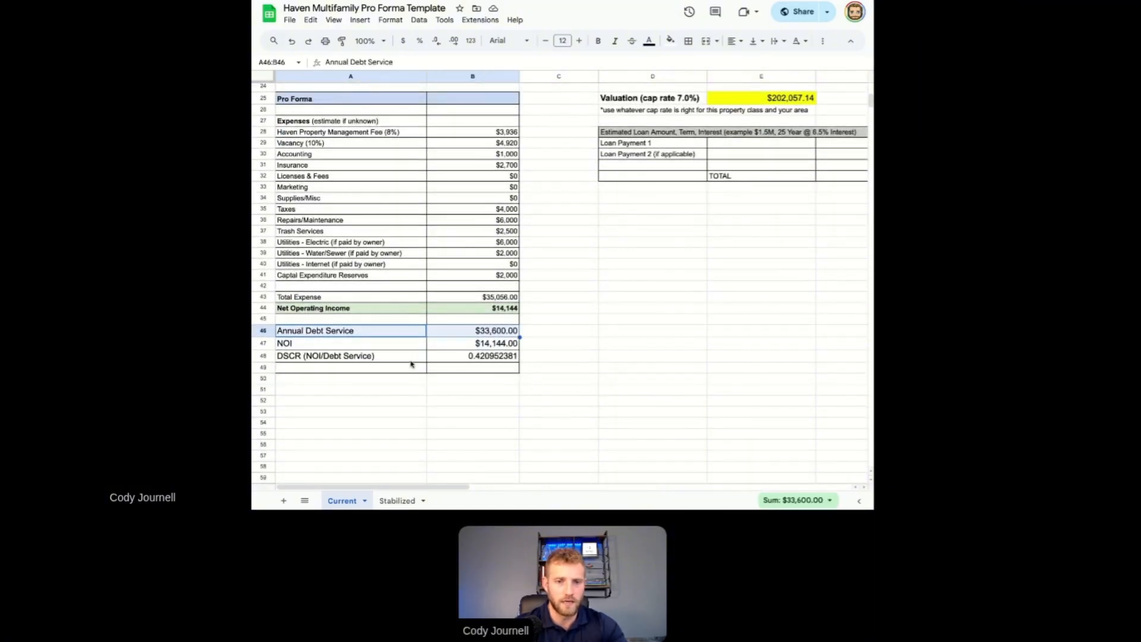
pyautogui.moveTo(400, 346); pyautogui.dragTo(456, 348)
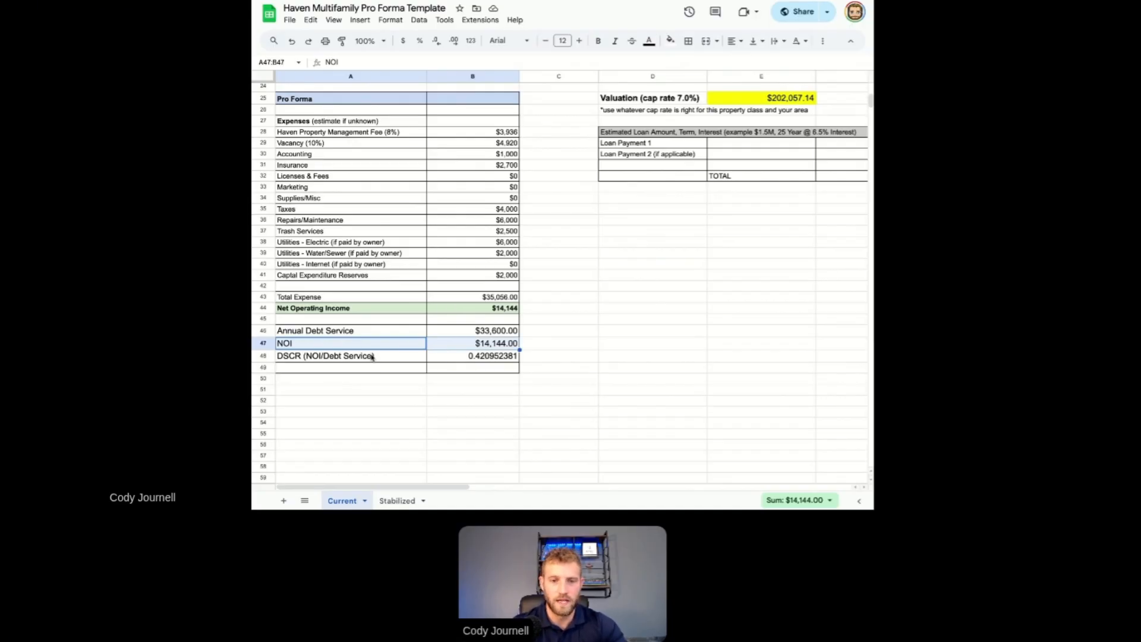
pyautogui.moveTo(373, 357); pyautogui.dragTo(442, 356)
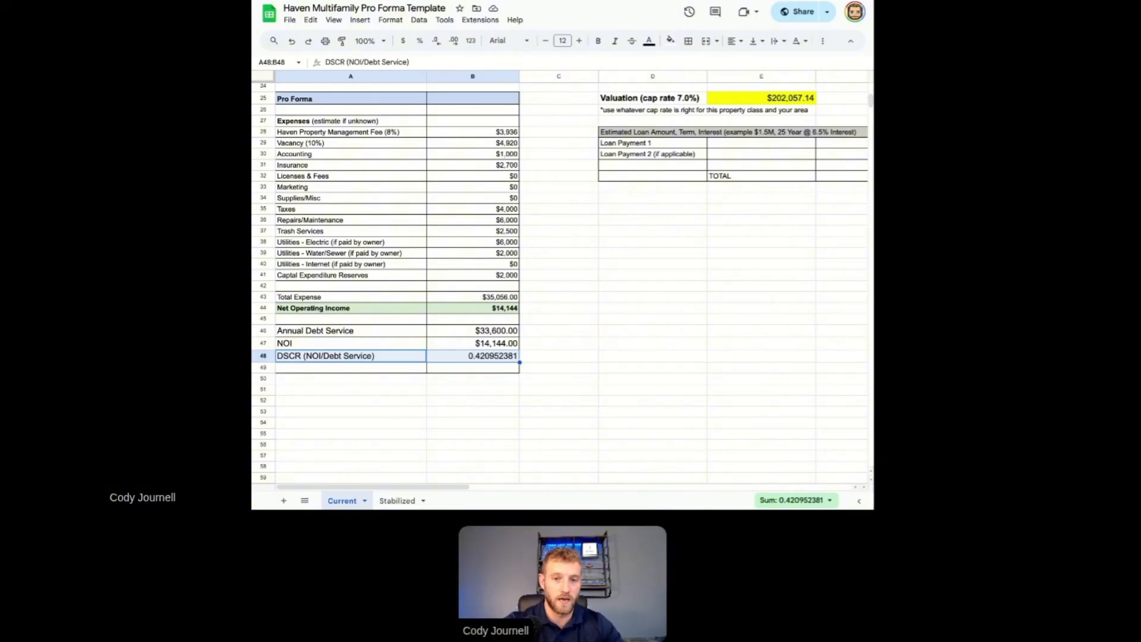
# Enter 1.25+ as the target ratio in C48, beside the DSCR value
pyautogui.click(558, 356)
pyautogui.write('1.25')
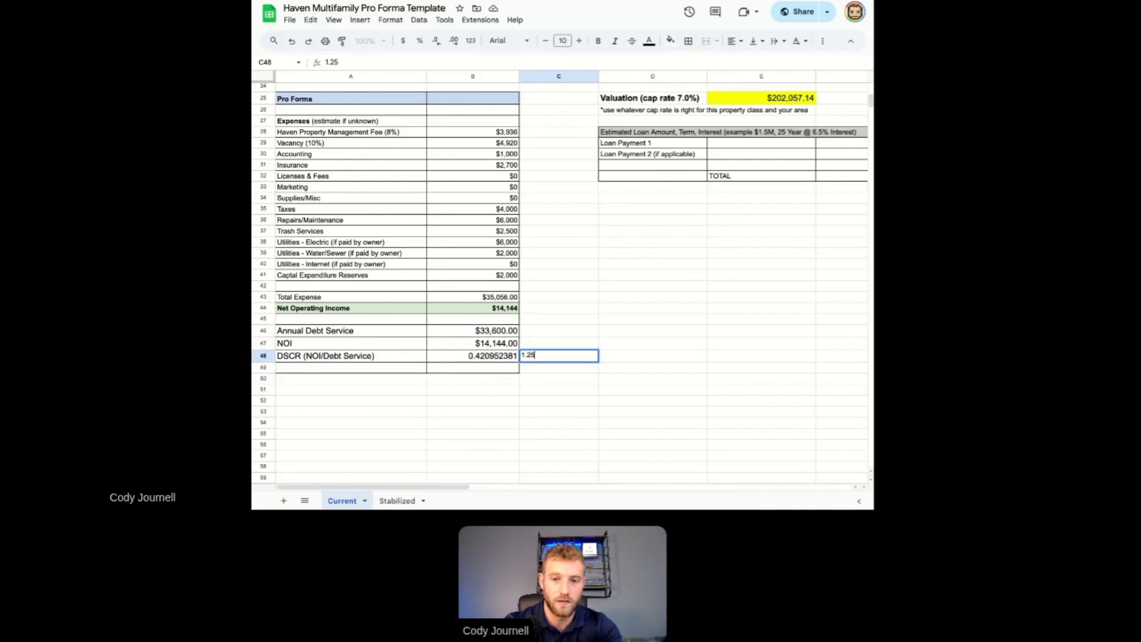
pyautogui.write('+')
pyautogui.press('Return')
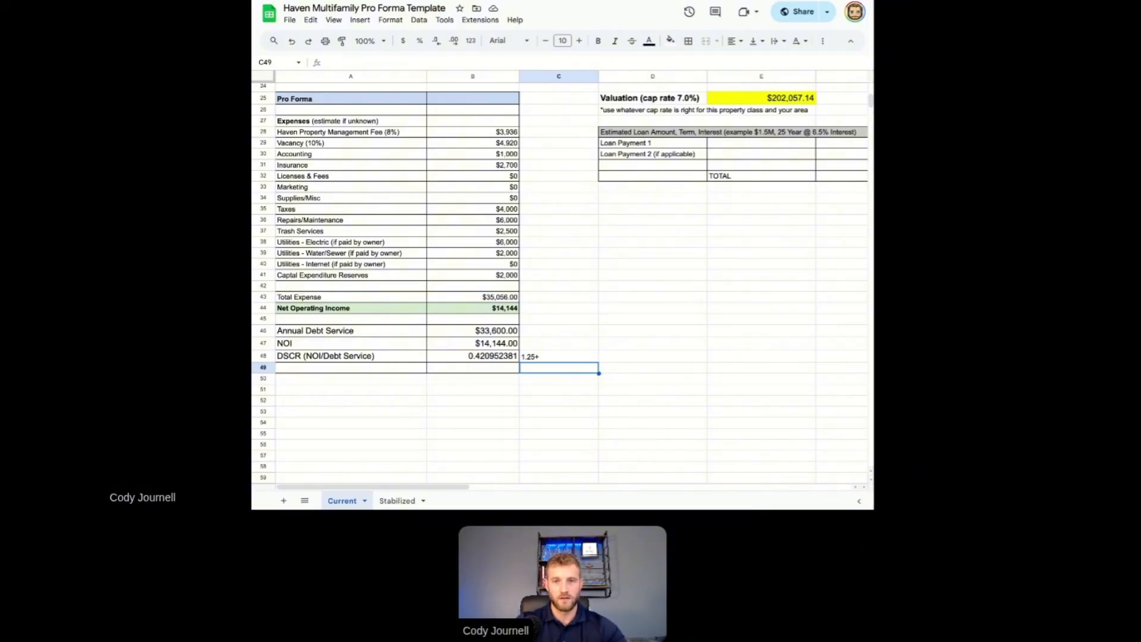
# Copy the Unit 1 to Unit 6 rows A4:D9 from the Current sheet into the Stabilized sheet starting at A4
pyautogui.scroll(2, 559, 280)
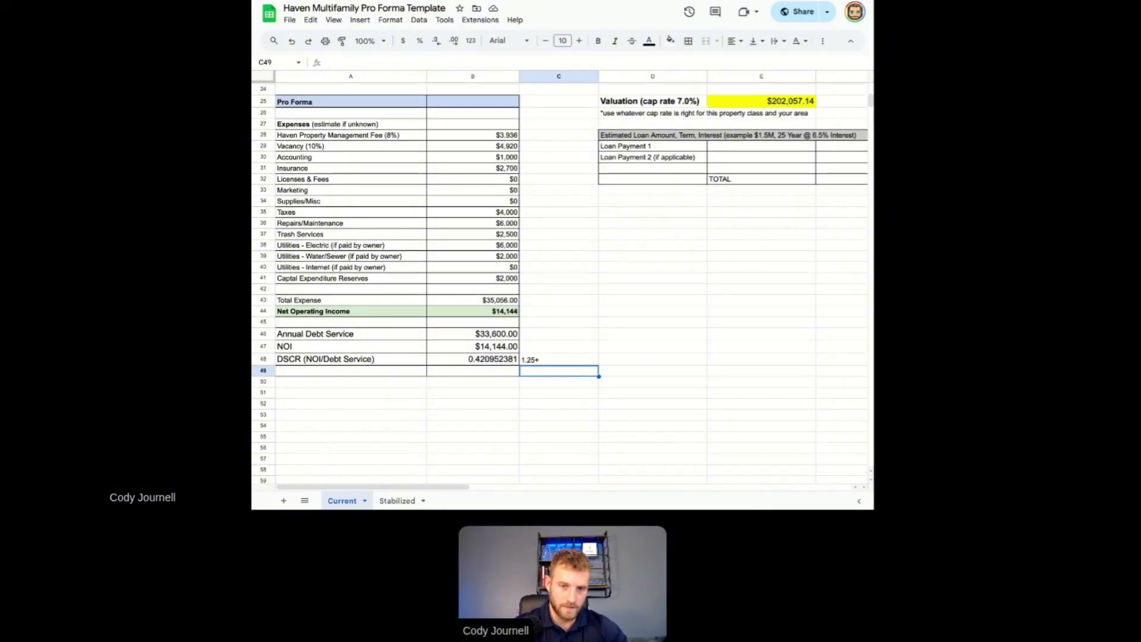
pyautogui.scroll(4, 559, 280)
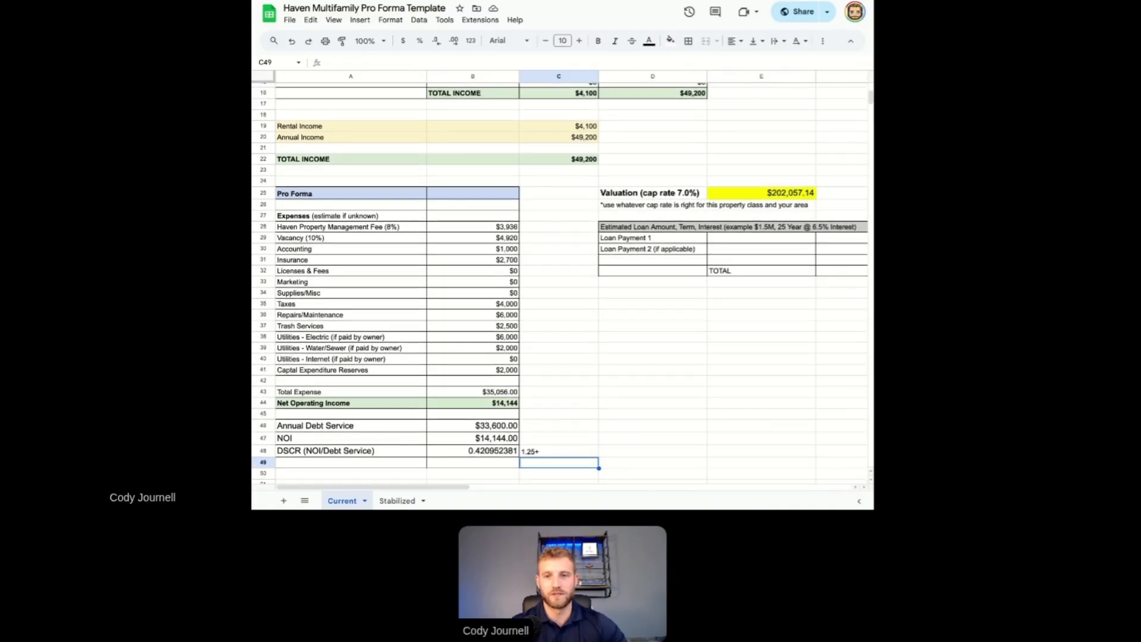
pyautogui.scroll(6, 585, 303)
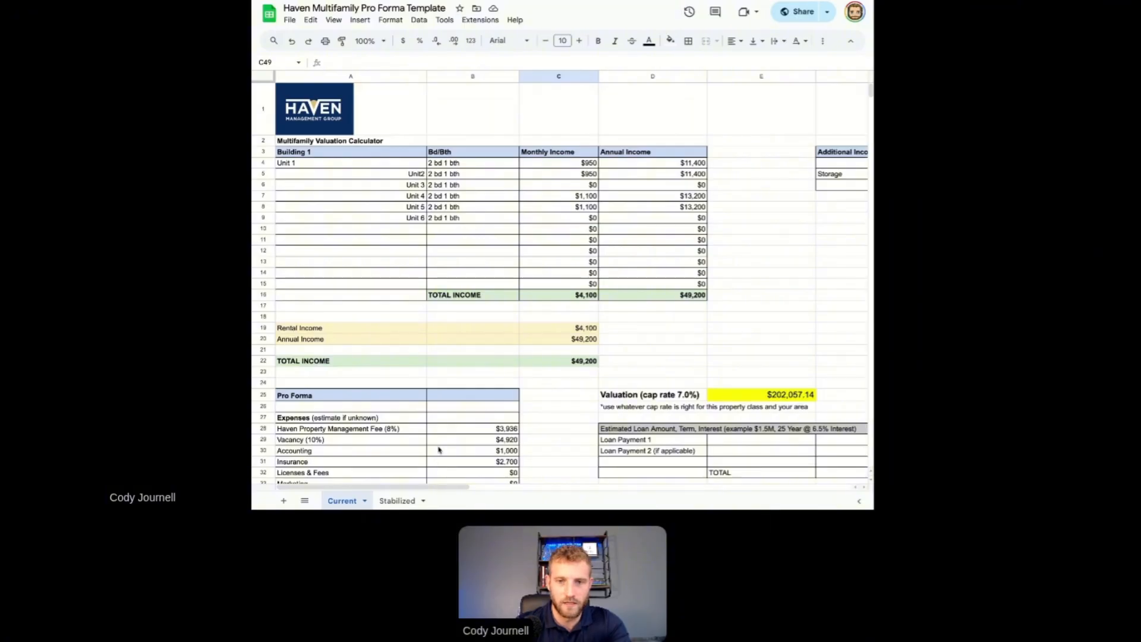
pyautogui.moveTo(389, 165); pyautogui.dragTo(649, 222)
pyautogui.hotkey('ctrl', 'c')
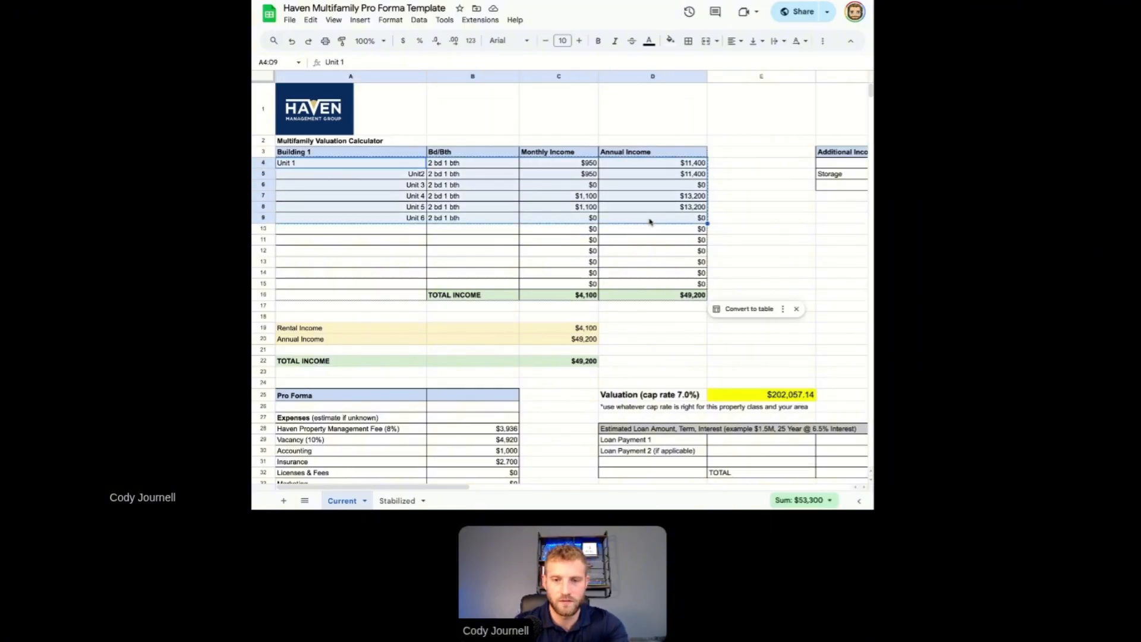
pyautogui.click(393, 501)
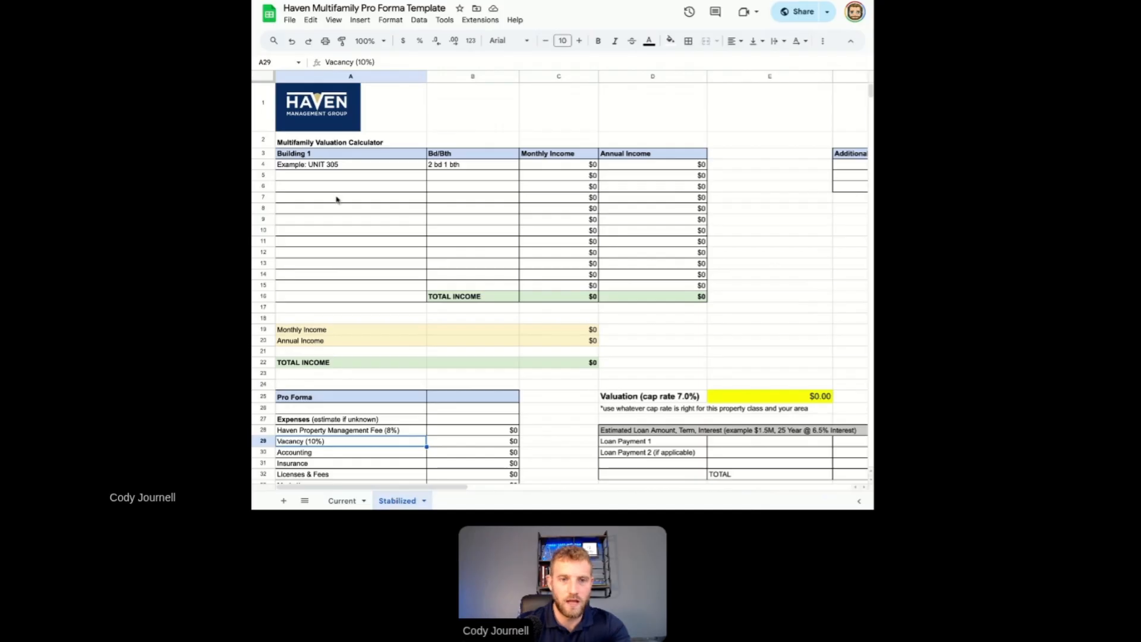
pyautogui.moveTo(369, 164); pyautogui.dragTo(630, 246)
pyautogui.hotkey('ctrl', 'v')
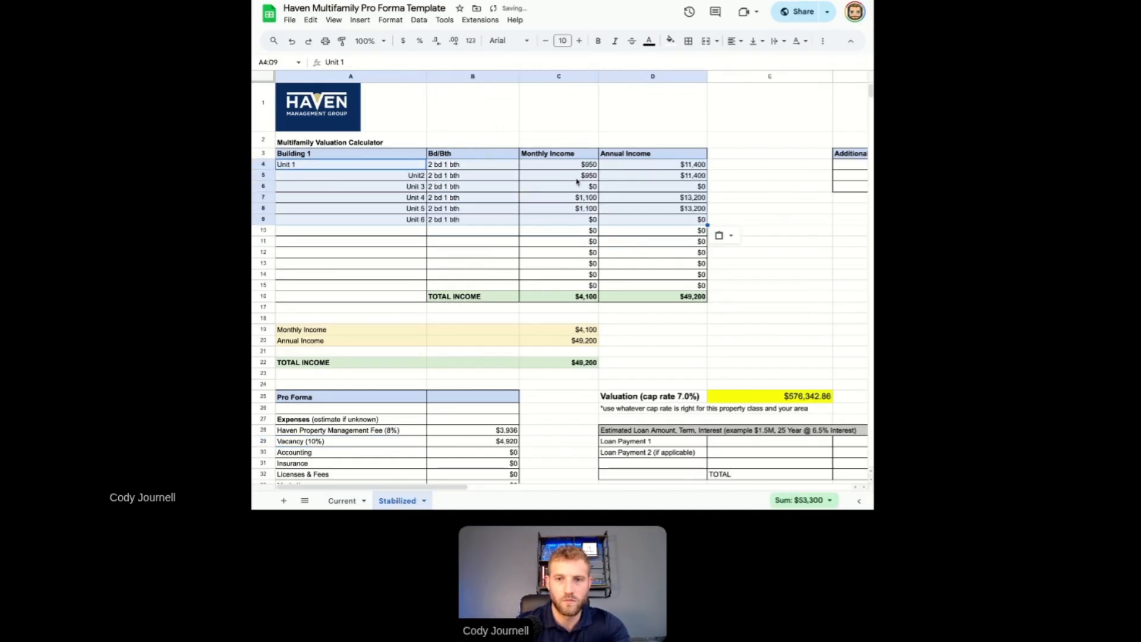
# Set Unit 1's Monthly Income in C4 of the Stabilized sheet to 1250
pyautogui.click(573, 169)
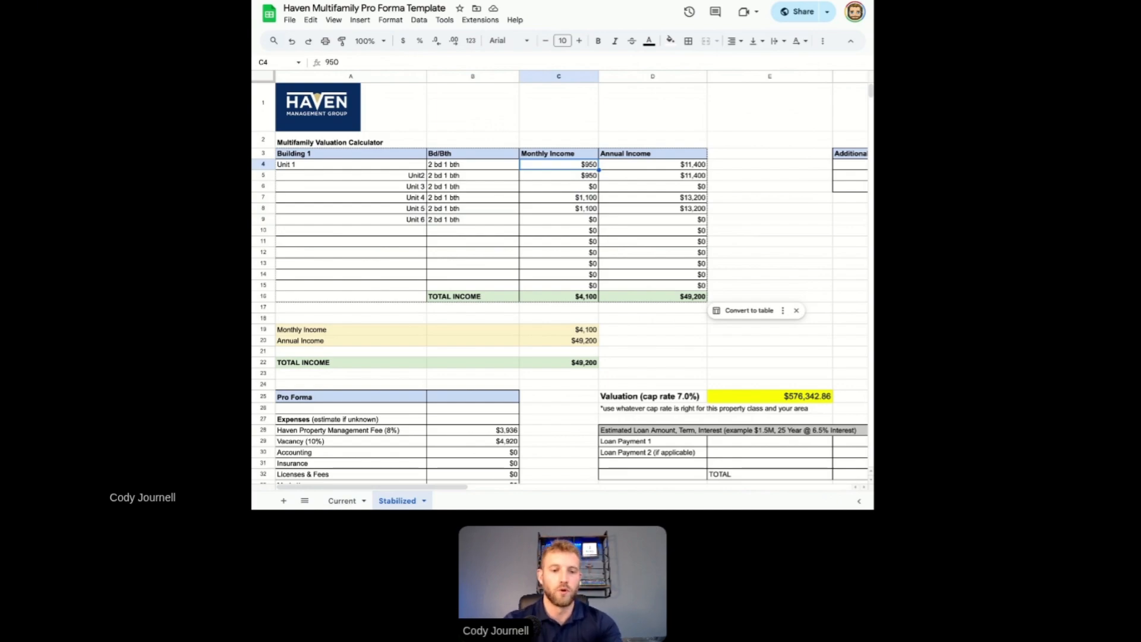
pyautogui.write('1250')
pyautogui.press('Return')
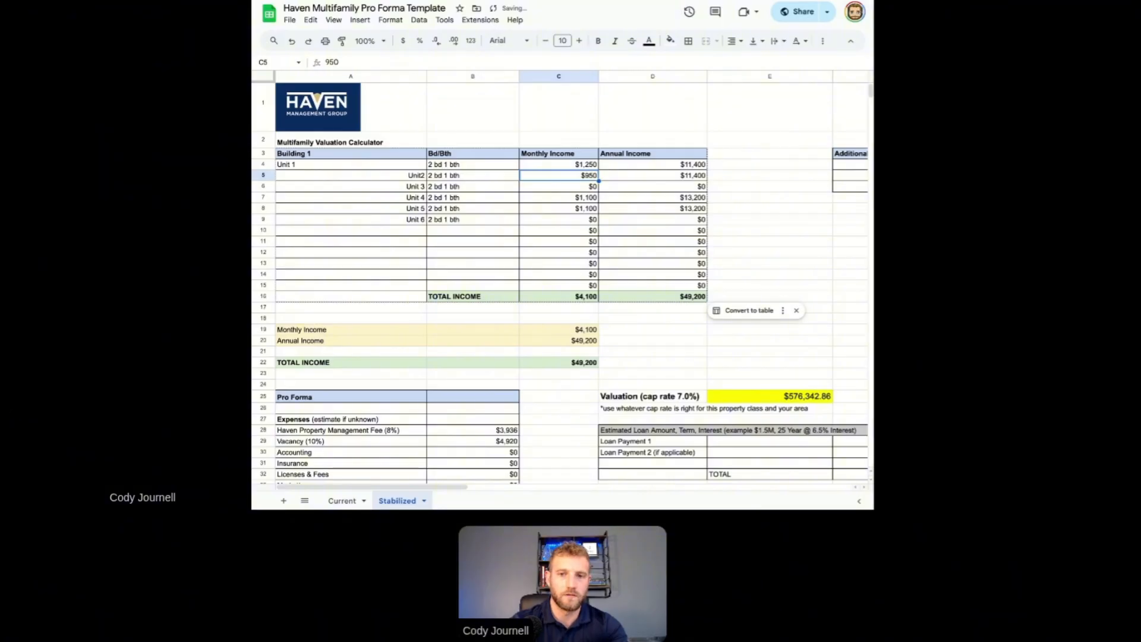
# Set the Monthly Income of Units 2 through 6 in C5:C9 of the Stabilized sheet to 1250 each
pyautogui.write('1250')
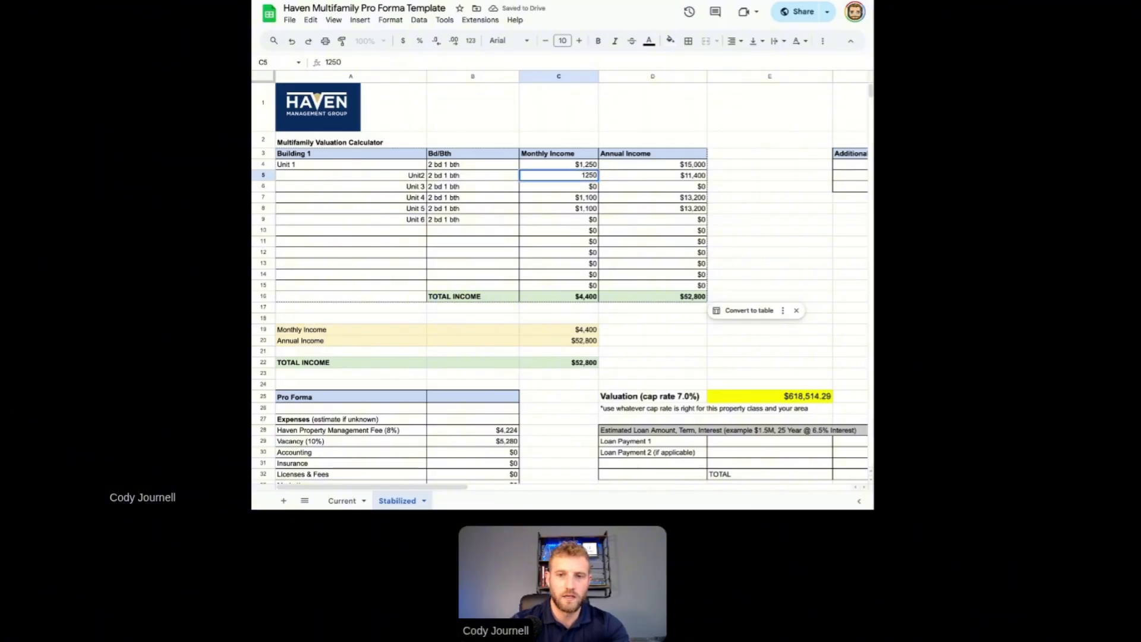
pyautogui.press('Return')
pyautogui.write('125')
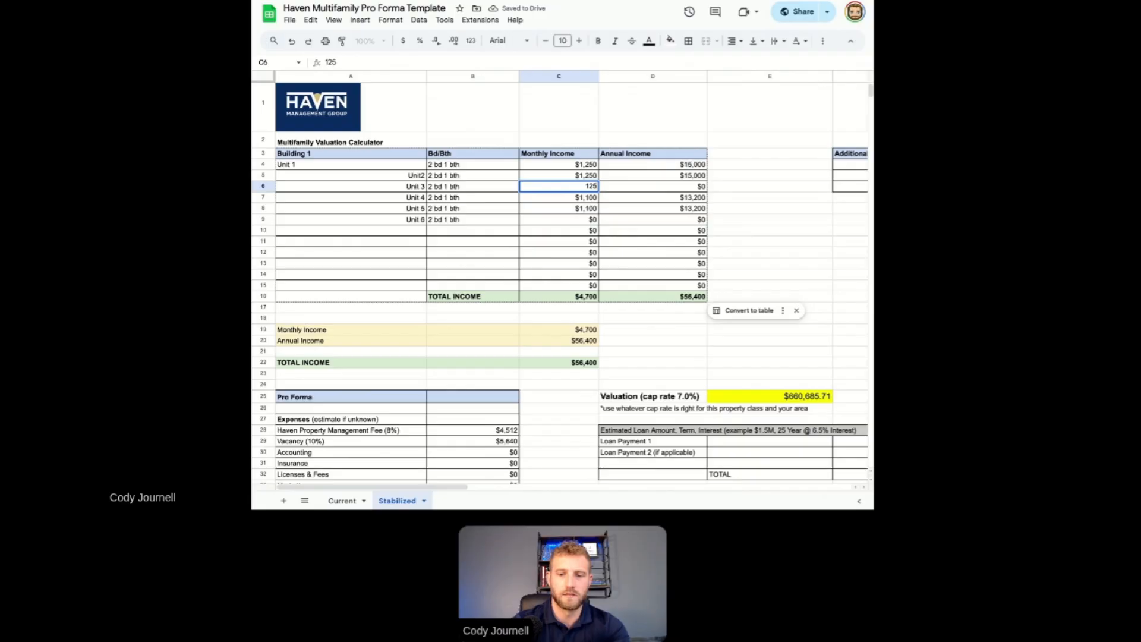
pyautogui.write('0')
pyautogui.press('Return')
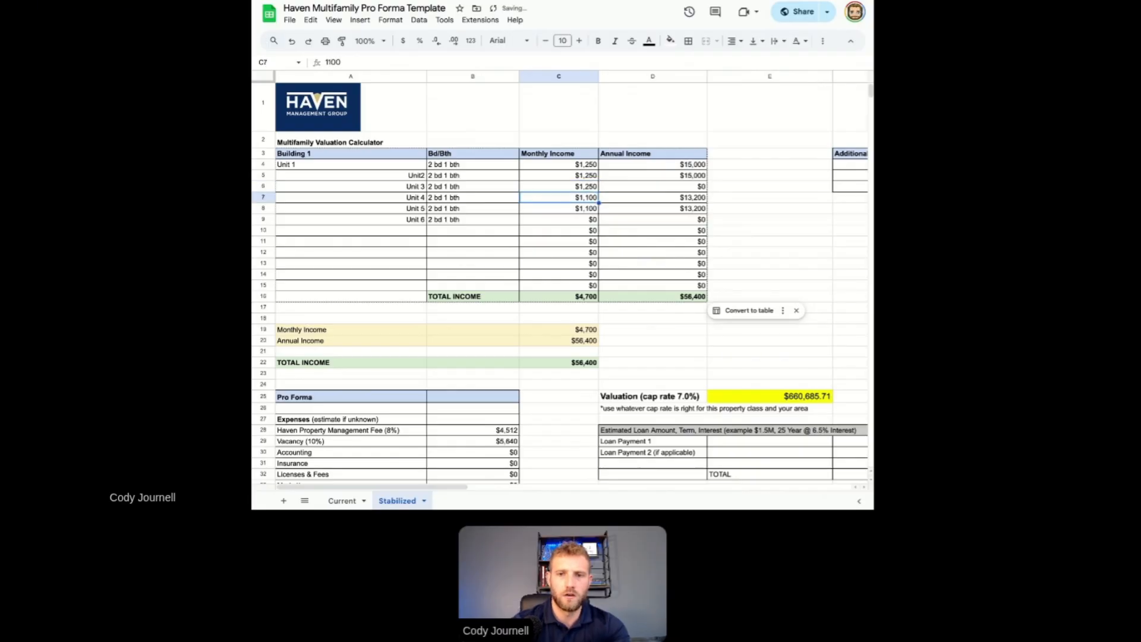
pyautogui.write('1250')
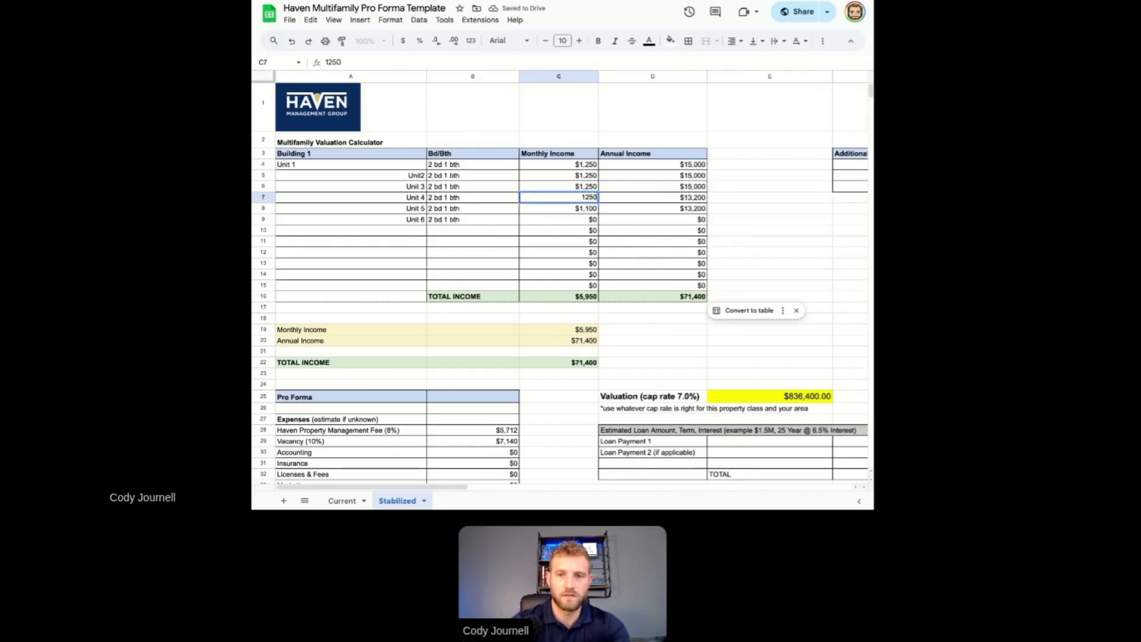
pyautogui.press('Return')
pyautogui.write('1250')
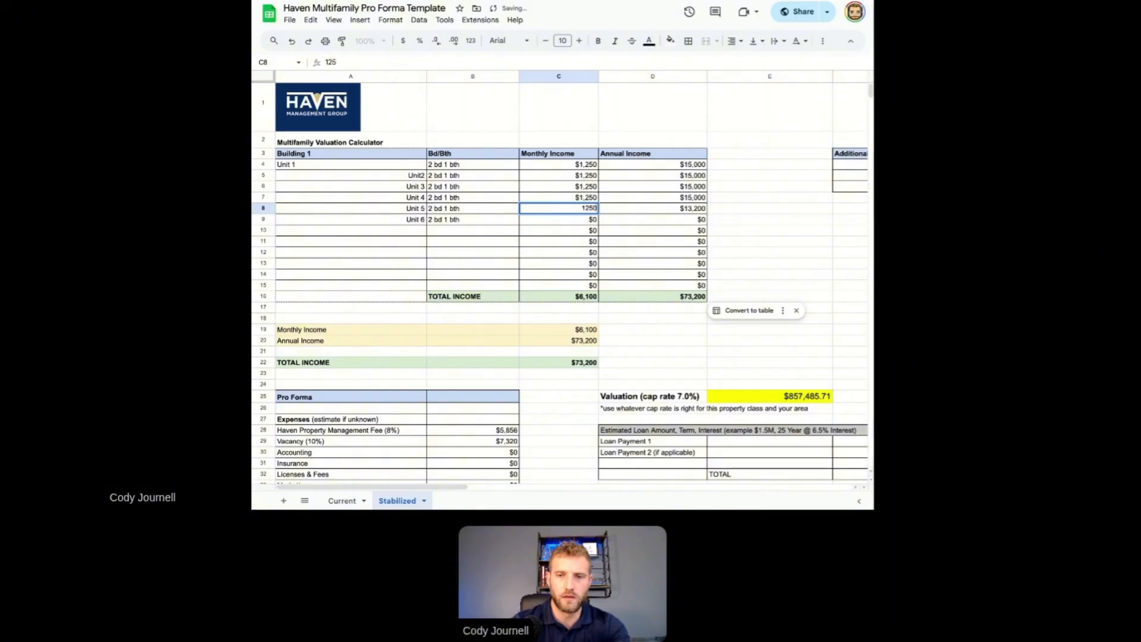
pyautogui.press('Return')
pyautogui.write('1250')
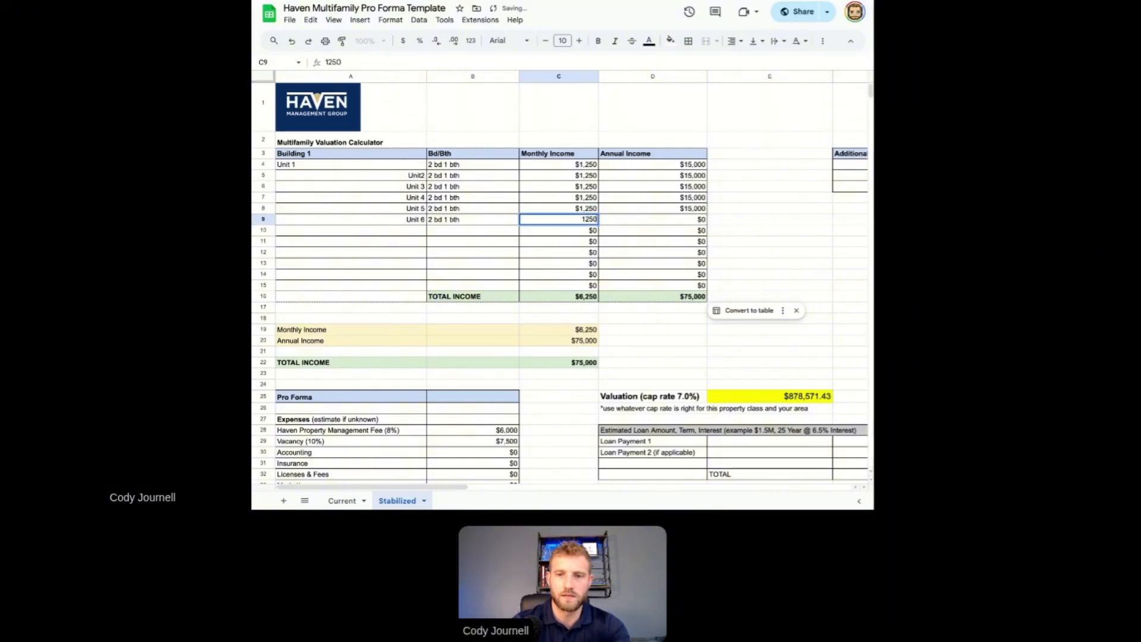
pyautogui.press('Return')
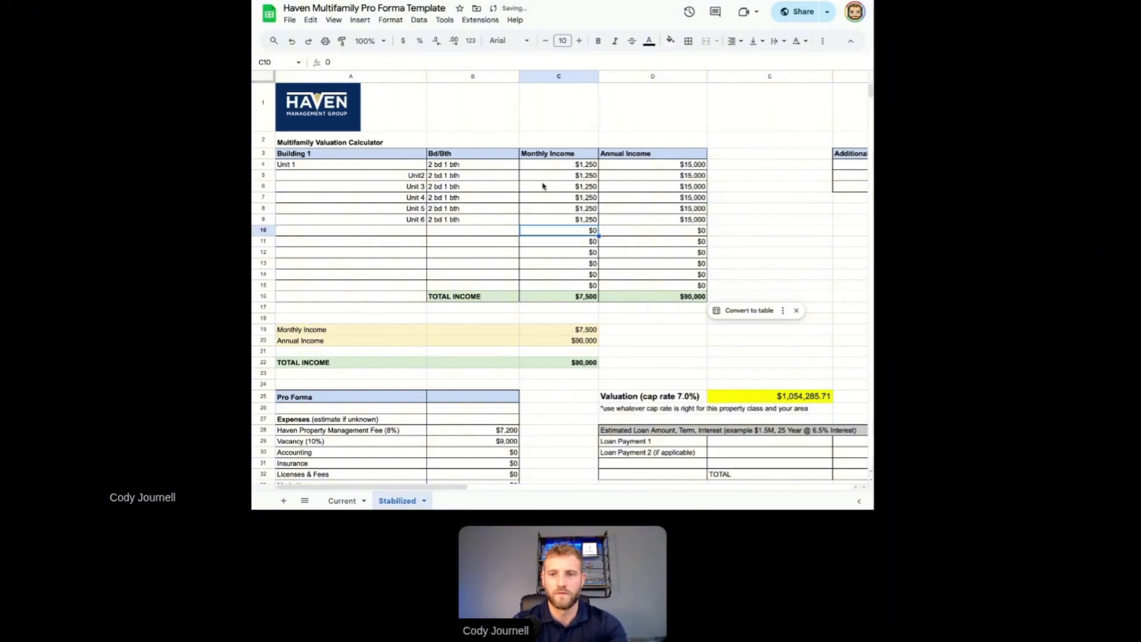
# Copy the expense rows from Accounting to Capital Expenditure Reserves, A30:B41, from the Current sheet into the Stabilized sheet starting at A30
pyautogui.scroll(-2, 447, 408)
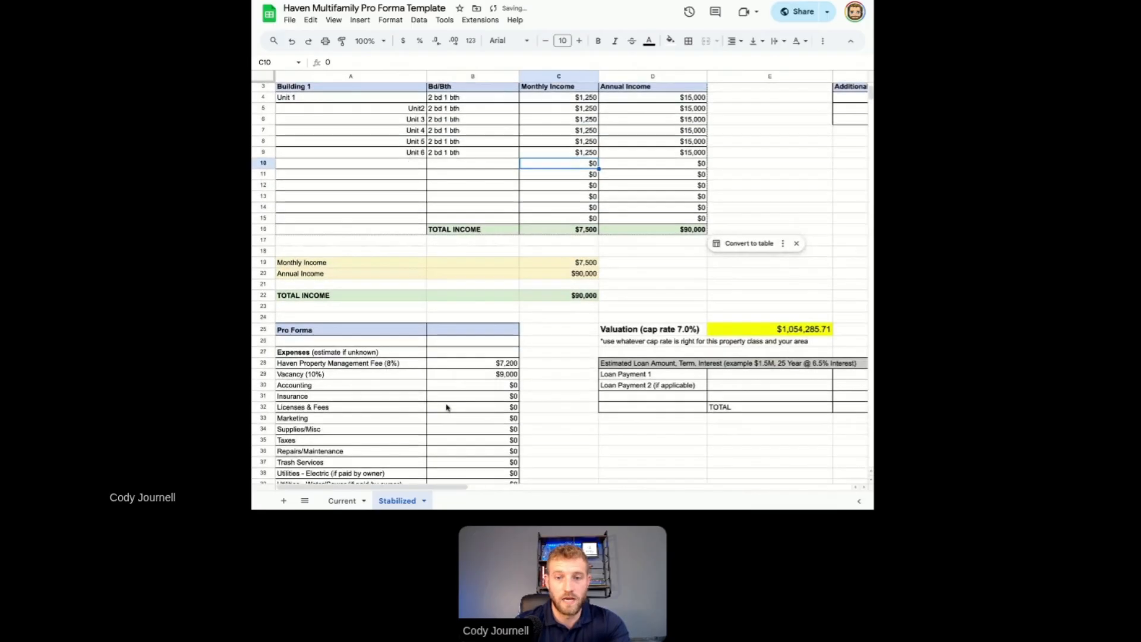
pyautogui.scroll(-2, 448, 405)
pyautogui.click(585, 269)
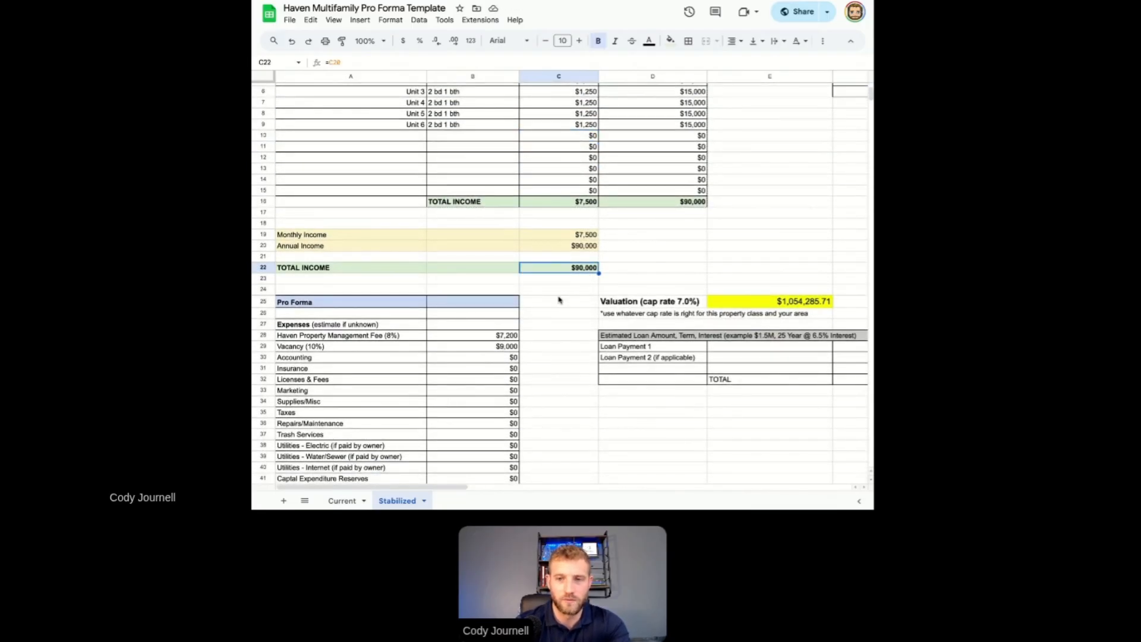
pyautogui.scroll(-3, 558, 300)
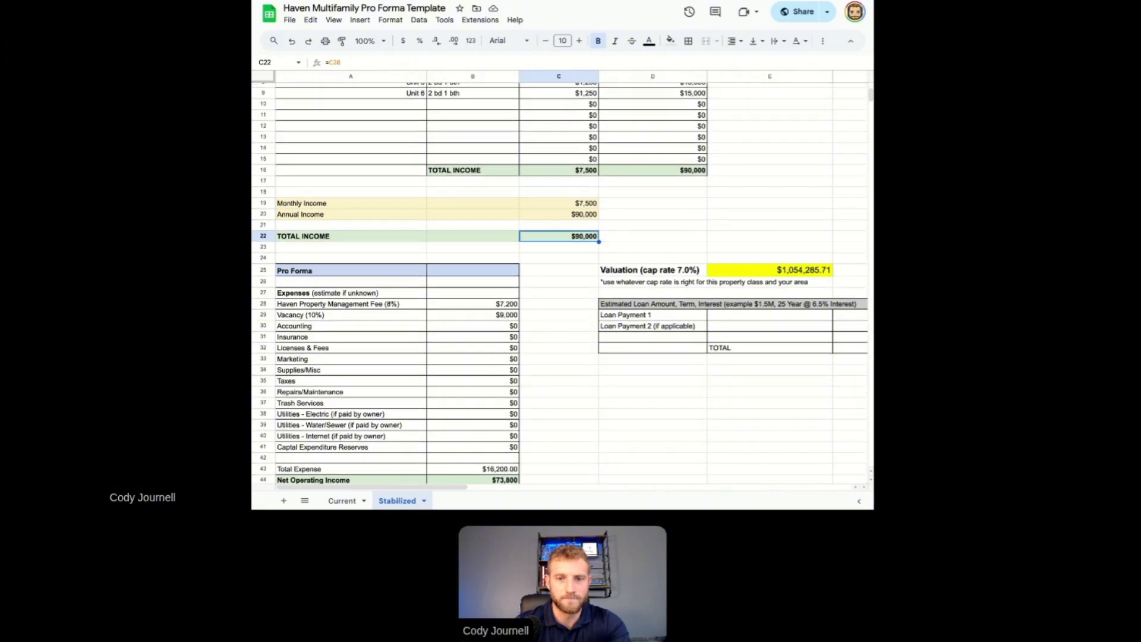
pyautogui.click(342, 501)
pyautogui.scroll(-5, 367, 251)
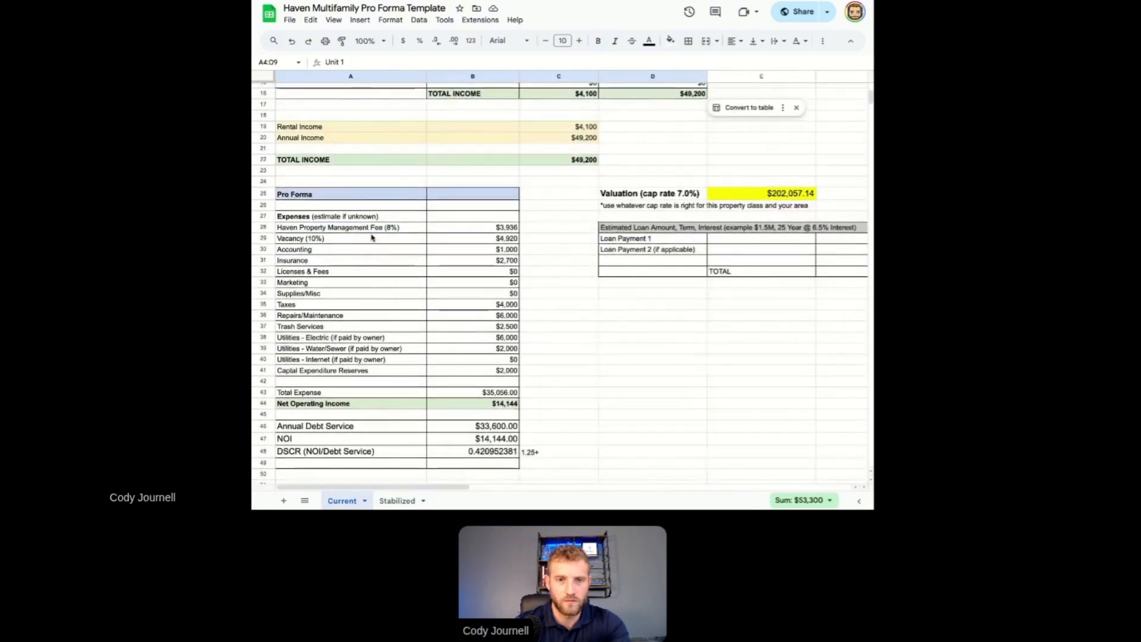
pyautogui.moveTo(385, 252); pyautogui.dragTo(475, 375)
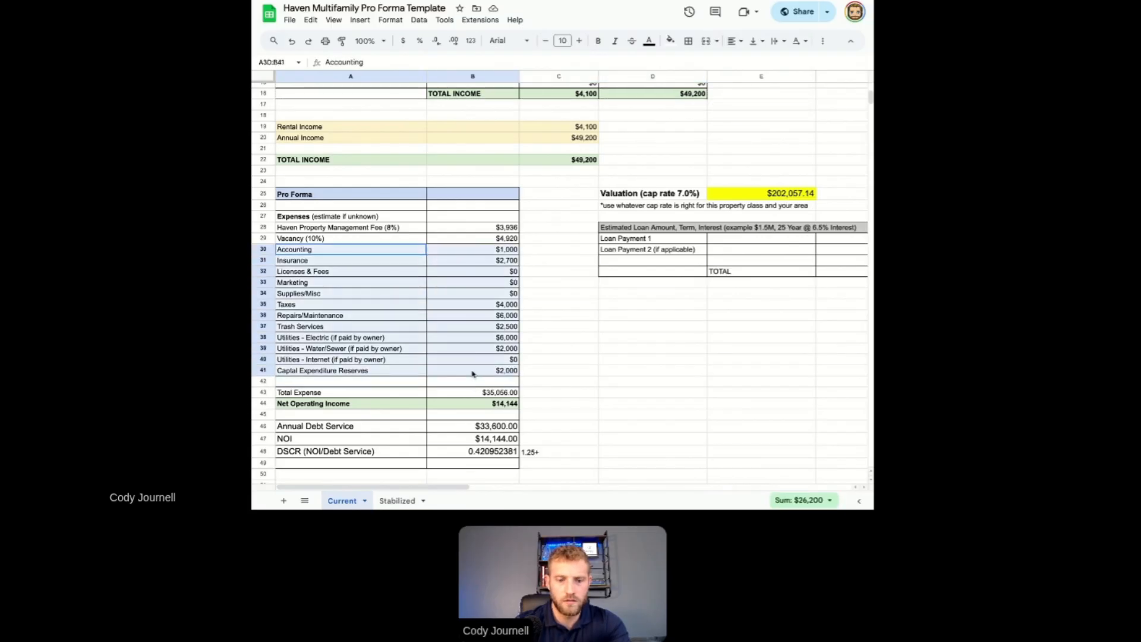
pyautogui.hotkey('ctrl', 'c')
pyautogui.click(398, 500)
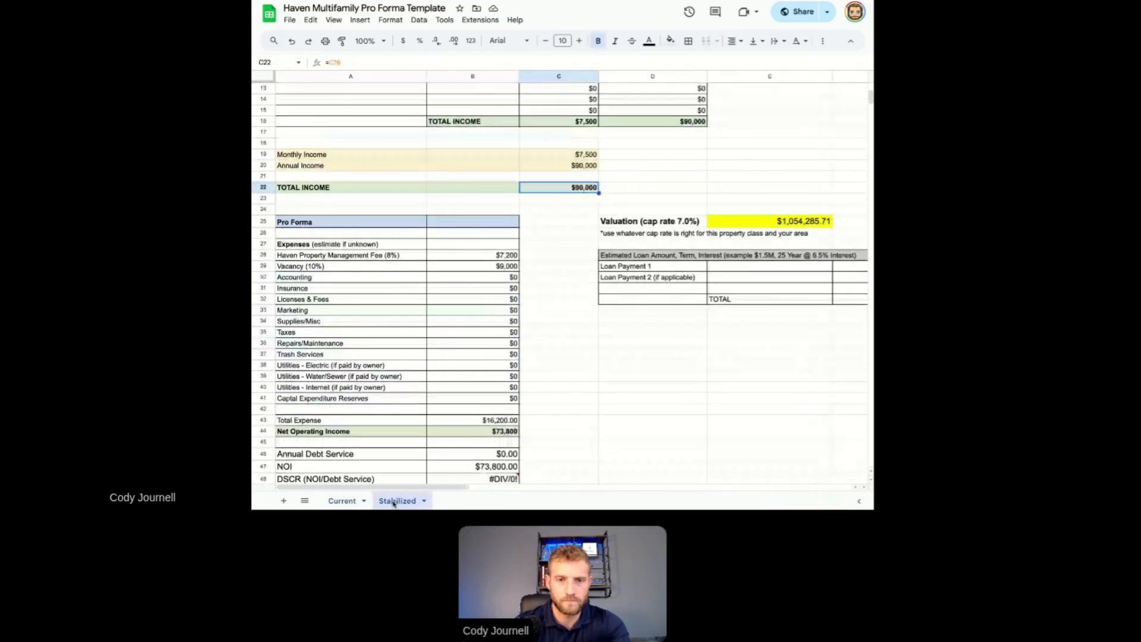
pyautogui.click(319, 278)
pyautogui.hotkey('ctrl', 'v')
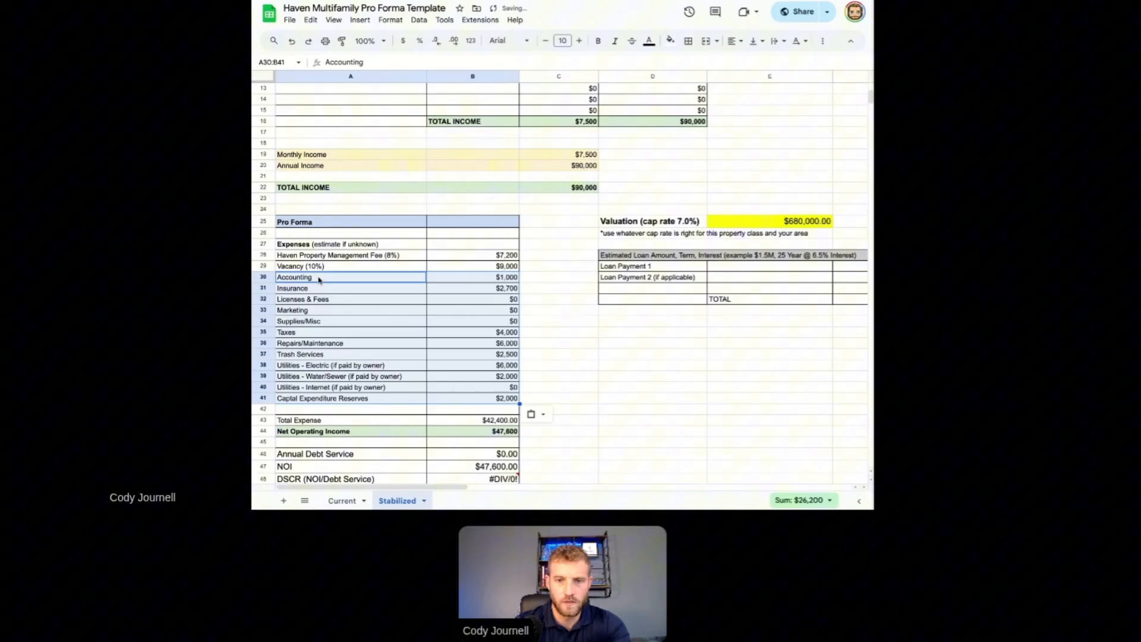
pyautogui.click(550, 310)
# Set the Repairs/Maintenance expense in B36 of the Stabilized sheet to 3000
pyautogui.scroll(-1, 490, 302)
pyautogui.scroll(-1, 490, 302)
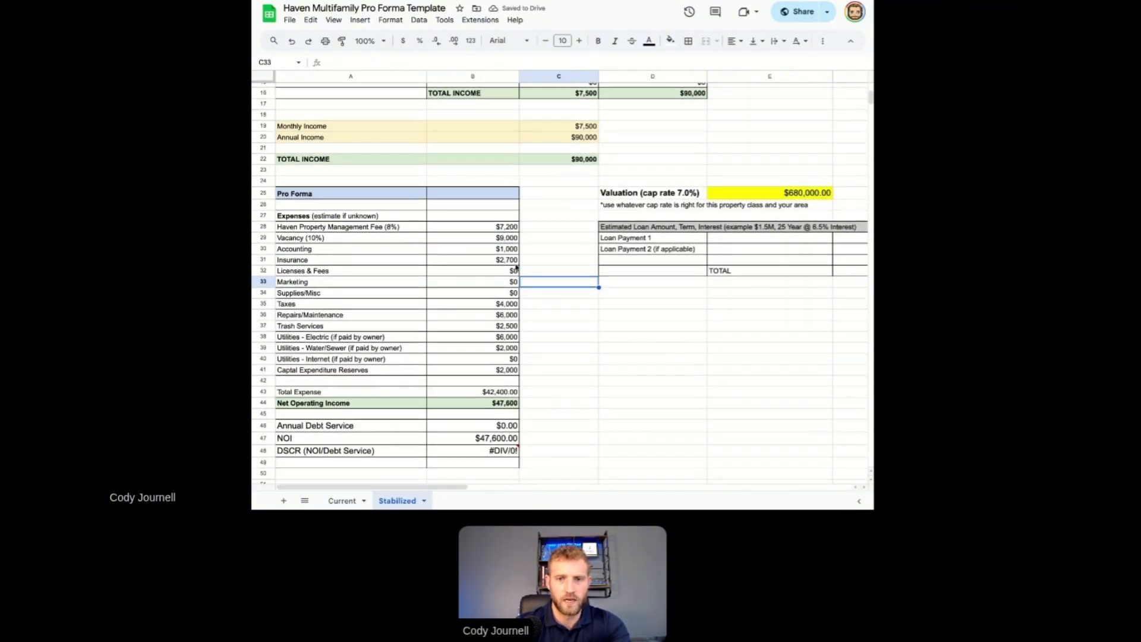
pyautogui.scroll(-1, 491, 268)
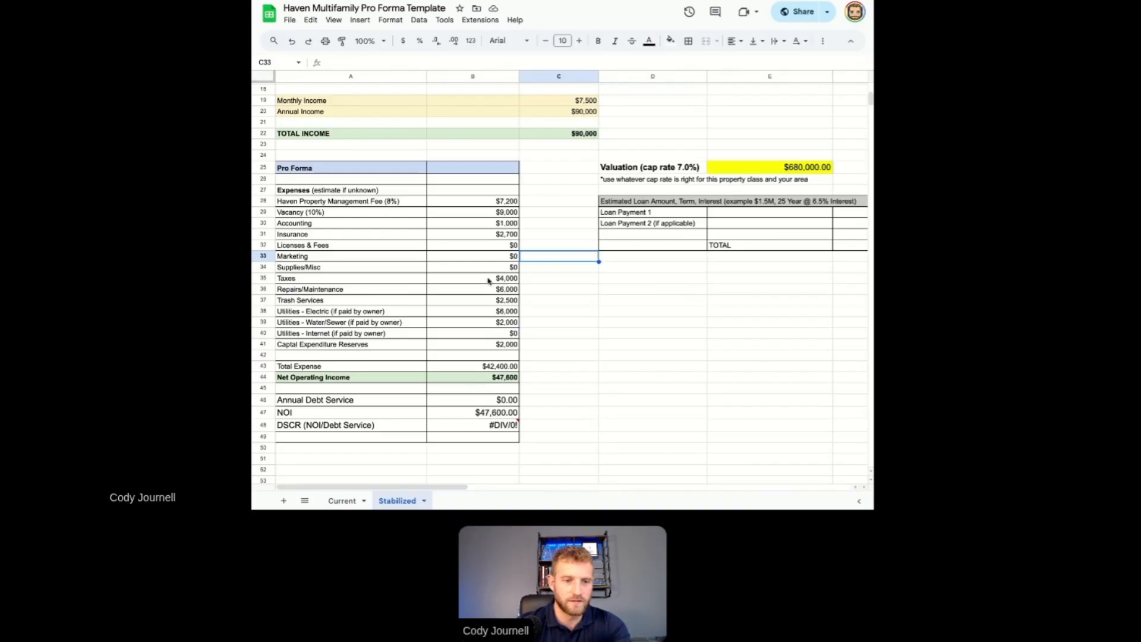
pyautogui.scroll(-1, 488, 280)
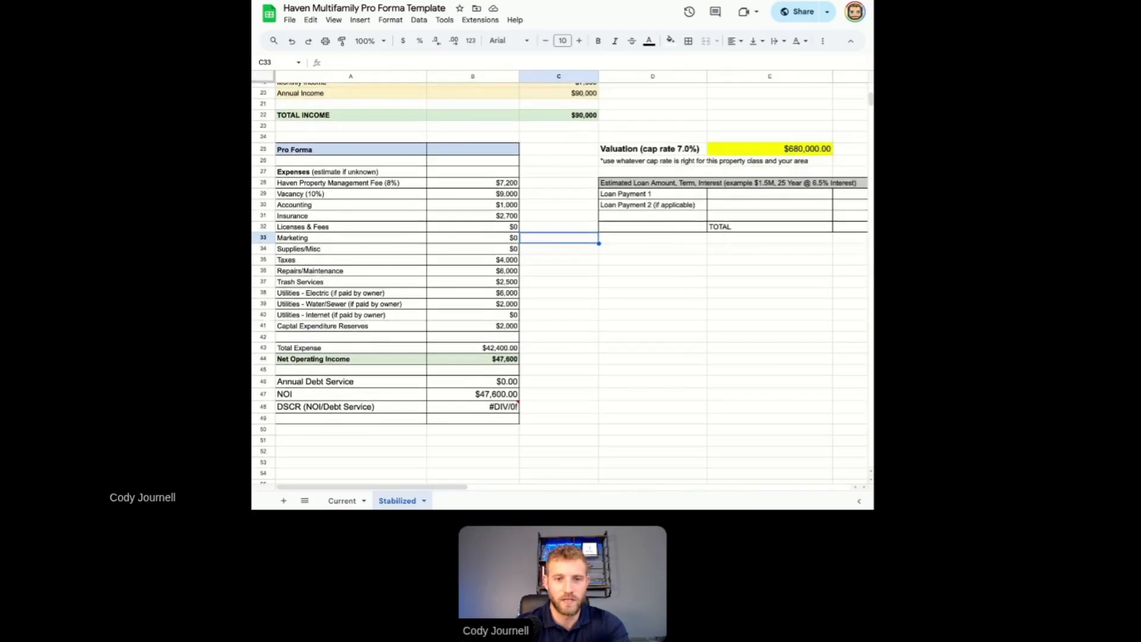
pyautogui.click(501, 274)
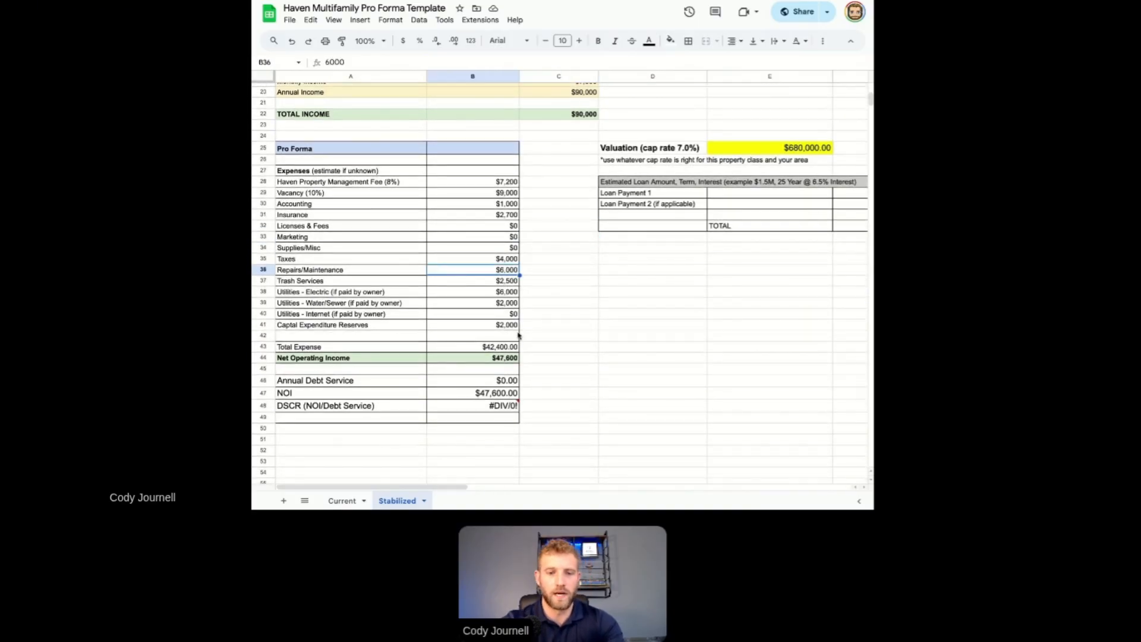
pyautogui.write('4,')
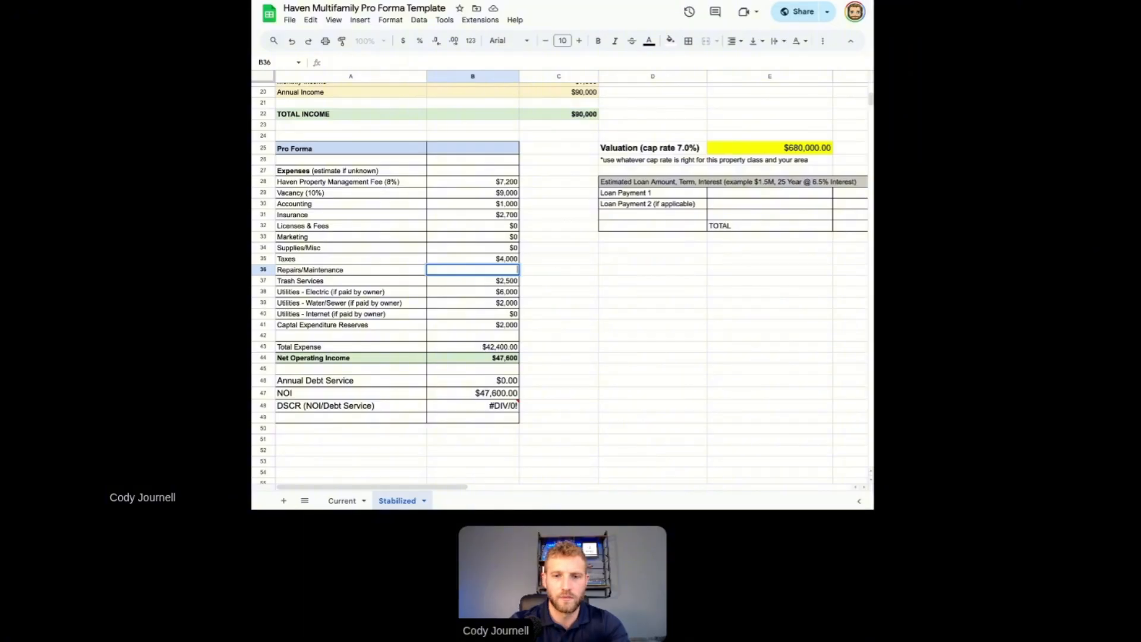
pyautogui.write('000')
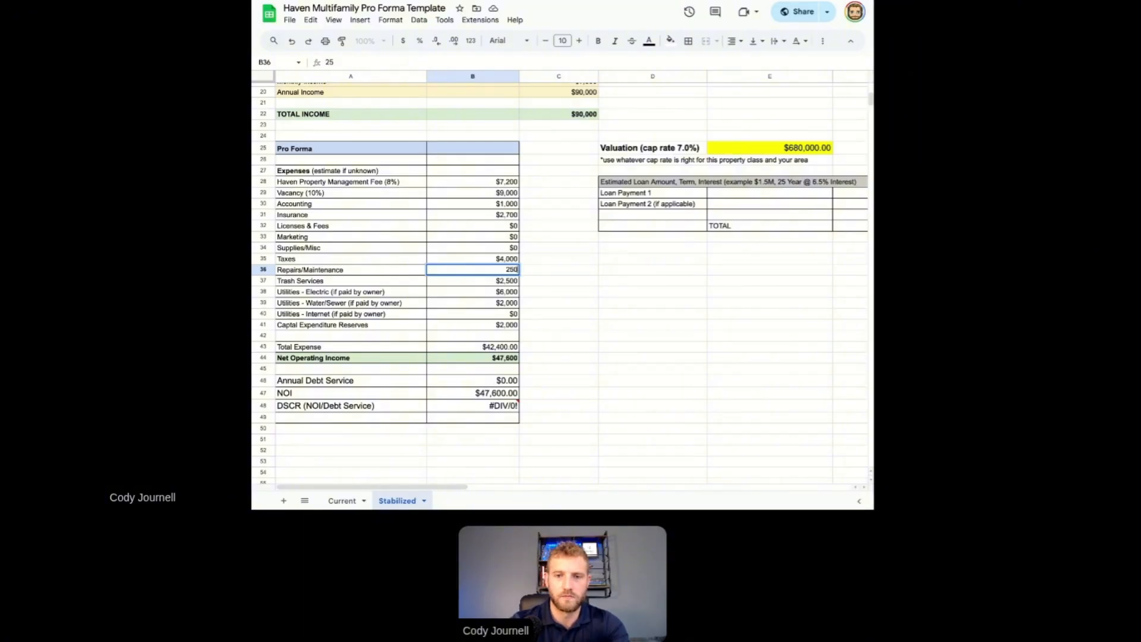
pyautogui.press('BackSpace')
pyautogui.press('BackSpace')
pyautogui.press('BackSpace')
pyautogui.press('BackSpace')
pyautogui.write('3000')
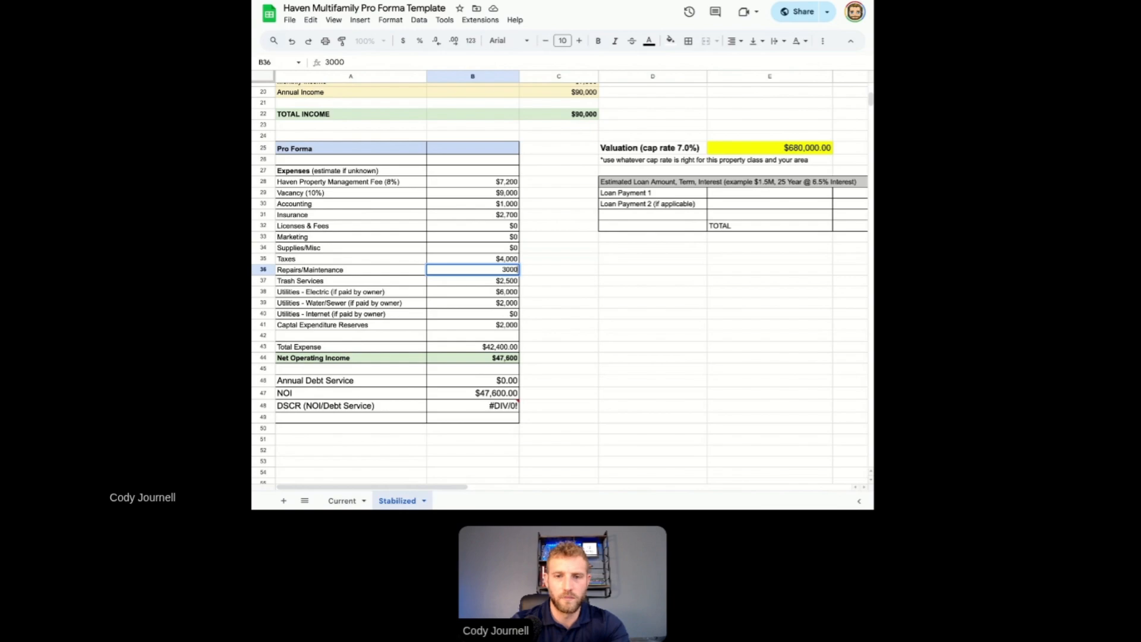
pyautogui.press('Return')
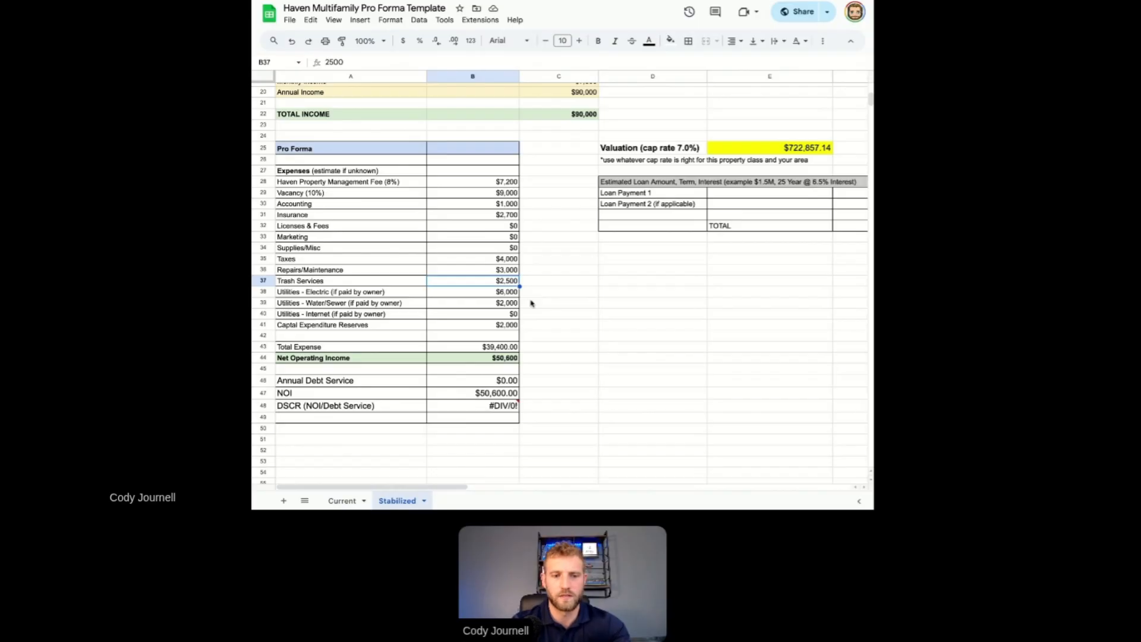
# Set the owner-paid Electric expense in B38 to 1800 and the Water/Sewer expense in B39 to 0
pyautogui.click(499, 296)
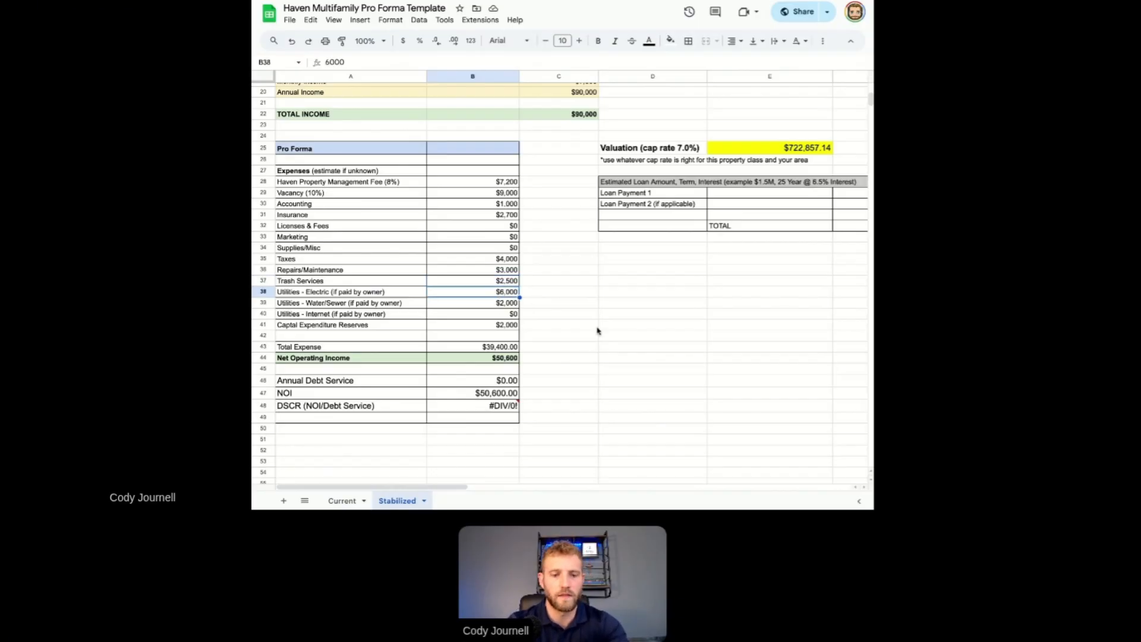
pyautogui.write('1,80')
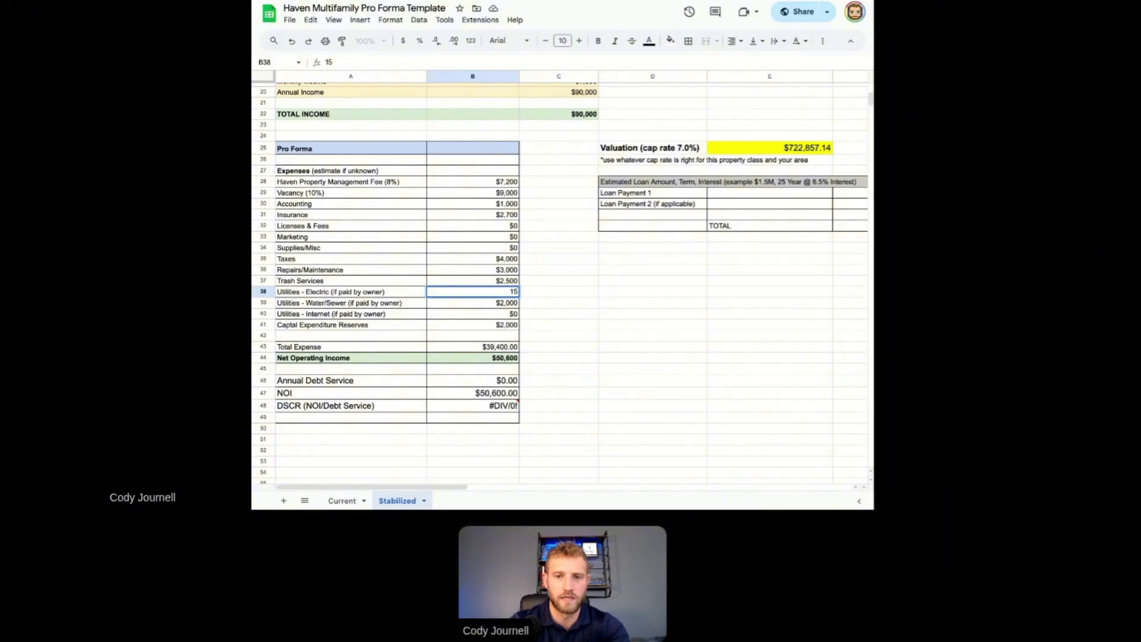
pyautogui.write('00')
pyautogui.press('Return')
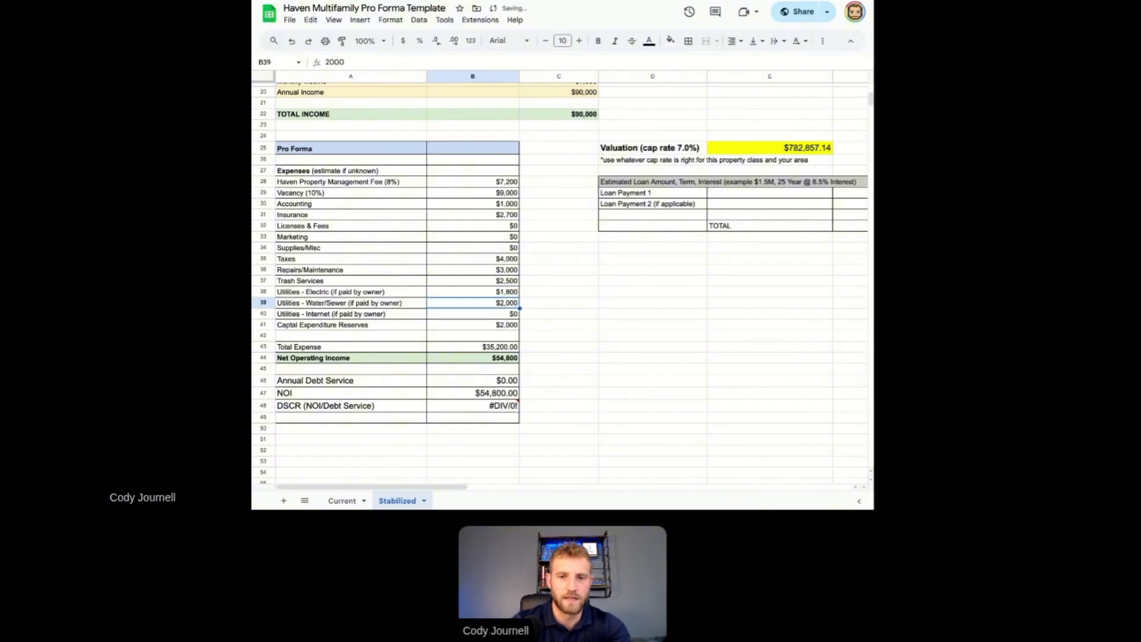
pyautogui.scroll(-3, 577, 327)
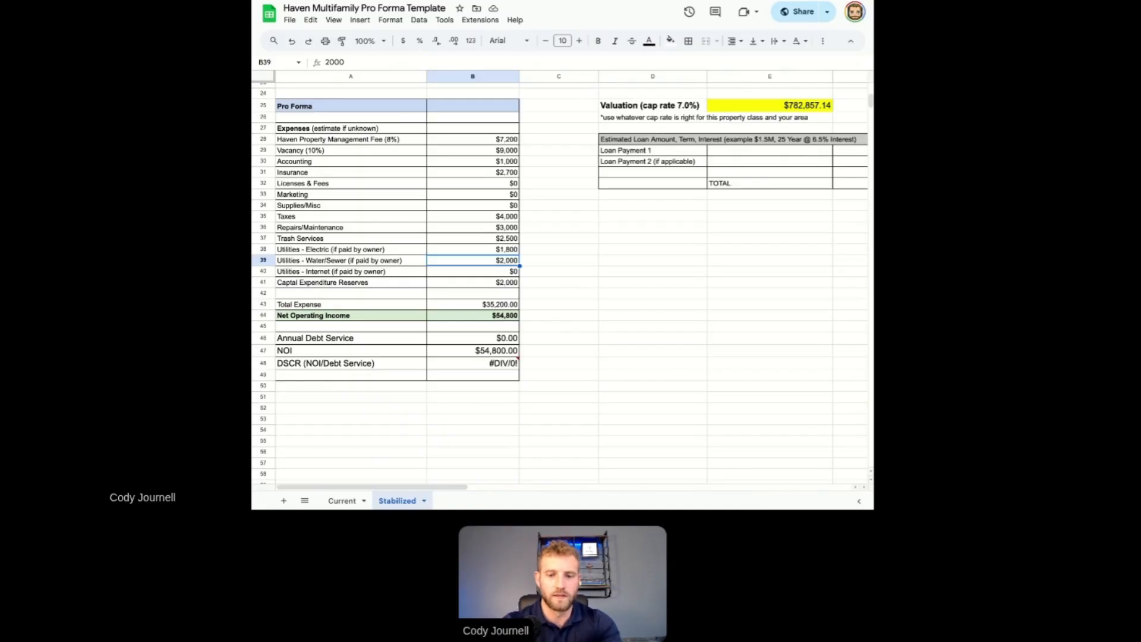
pyautogui.write('0')
pyautogui.press('Return')
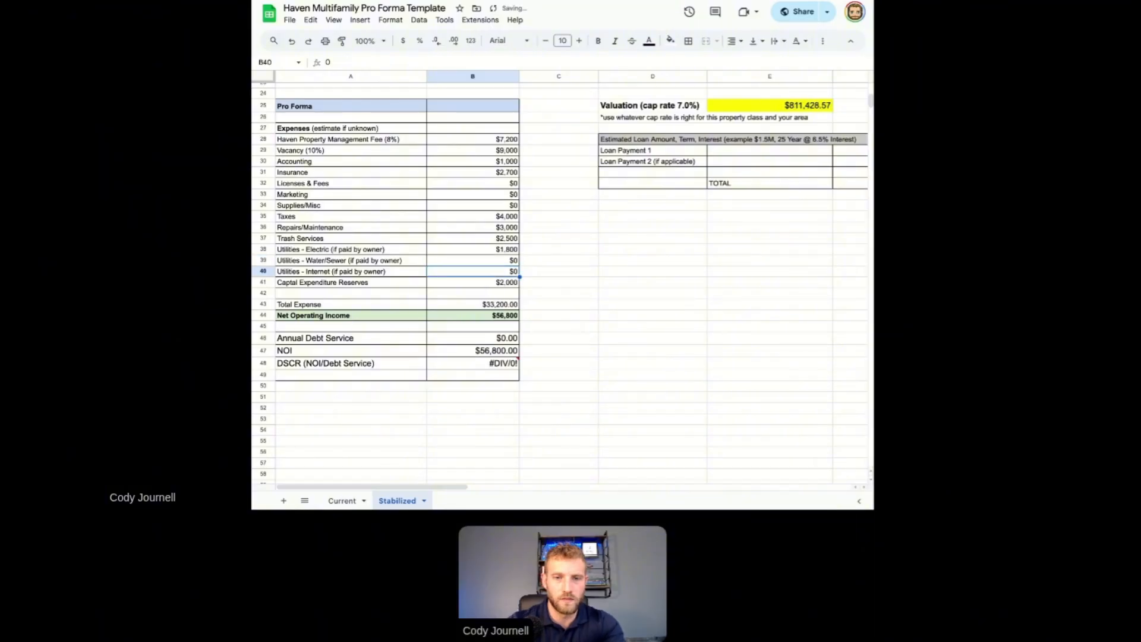
# Compare the Stabilized sheet's Total Expense with the Current sheet's, and review the stabilized Total Income and unit rents
pyautogui.click(498, 284)
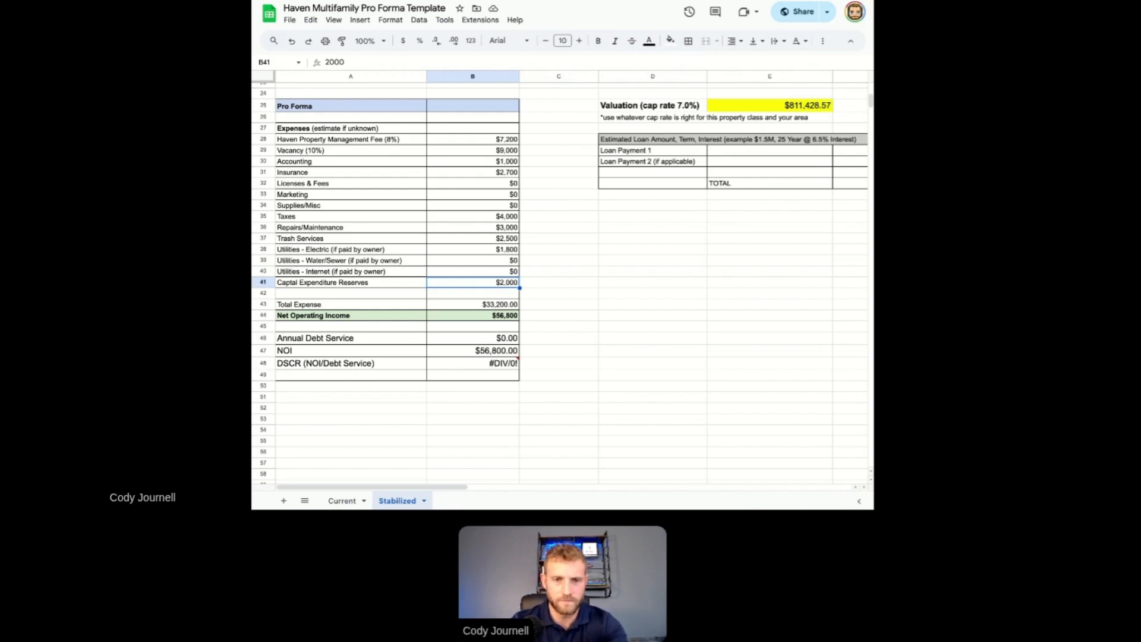
pyautogui.scroll(-2, 560, 279)
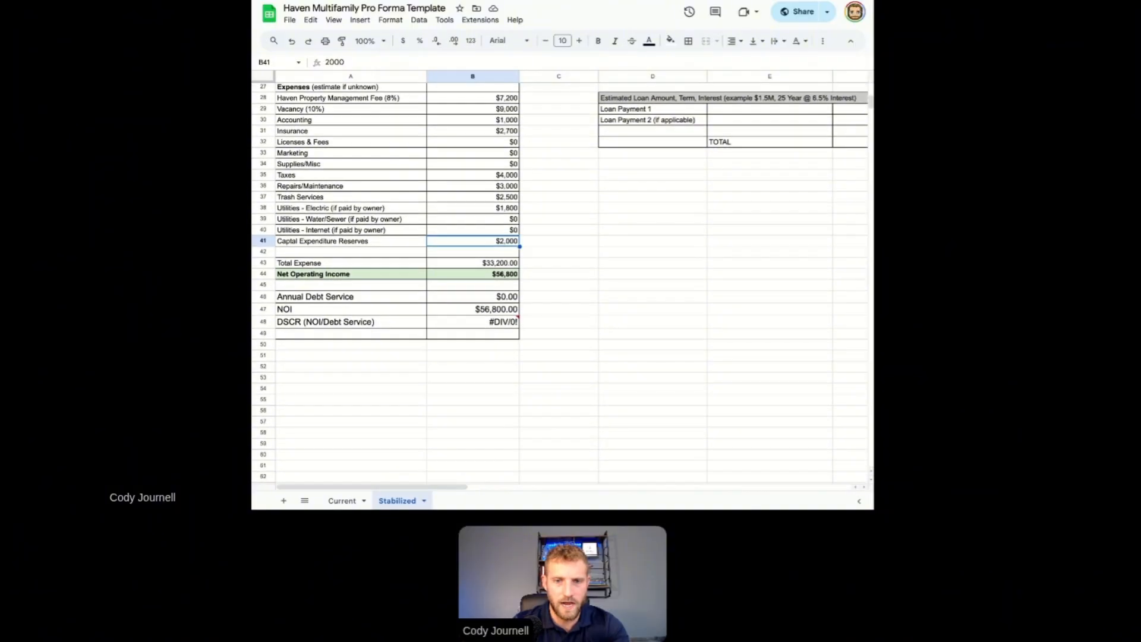
pyautogui.click(486, 257)
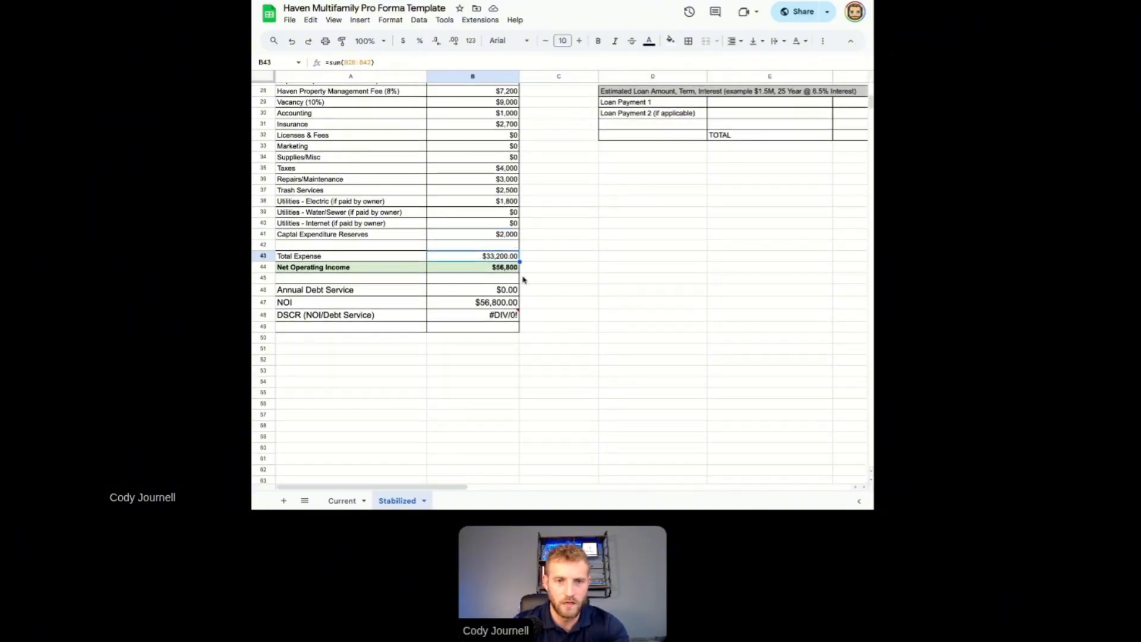
pyautogui.click(342, 501)
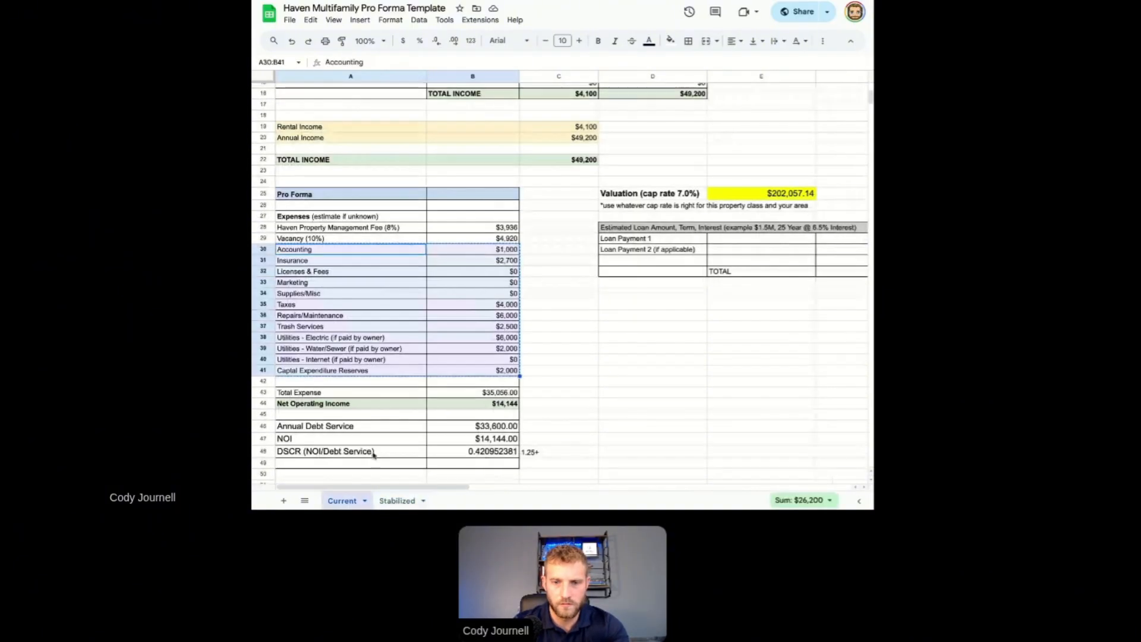
pyautogui.click(397, 501)
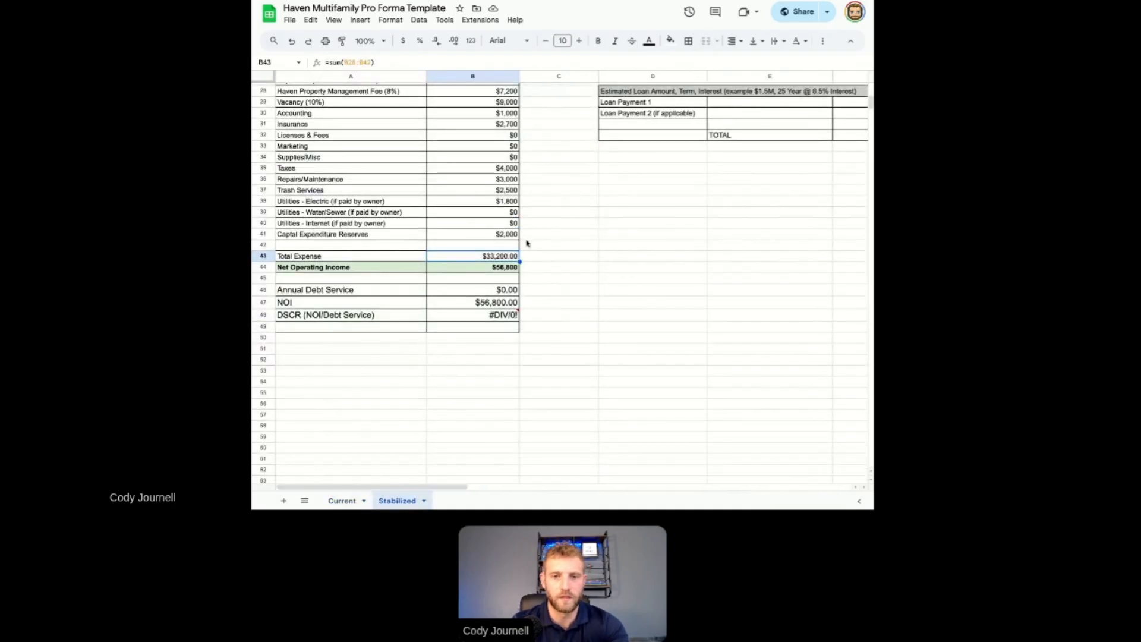
pyautogui.scroll(5, 526, 242)
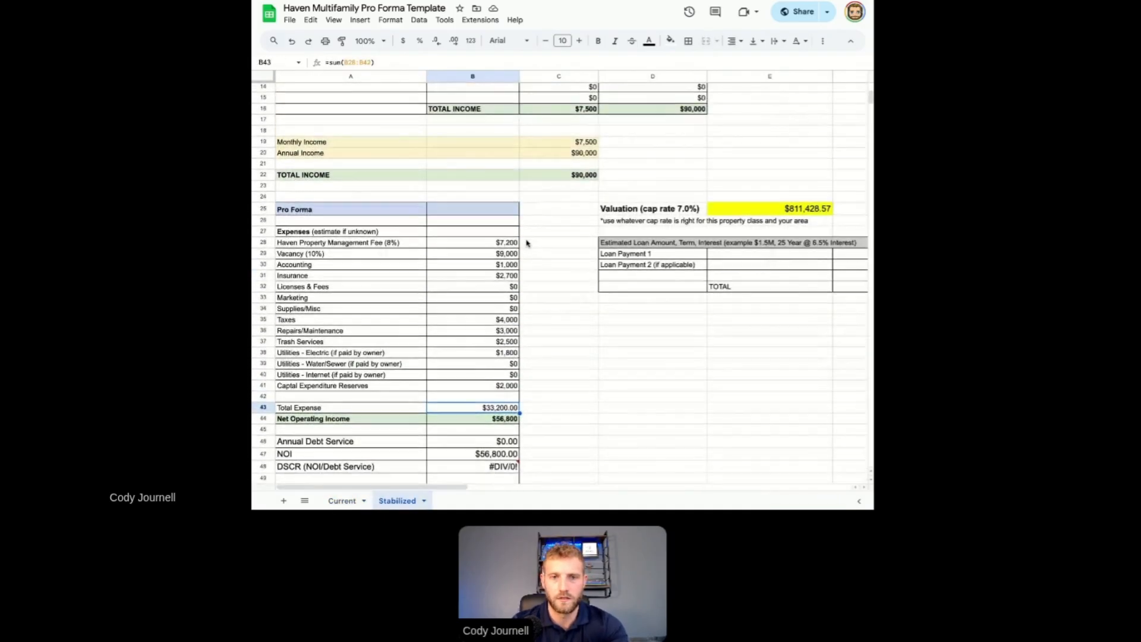
pyautogui.click(574, 177)
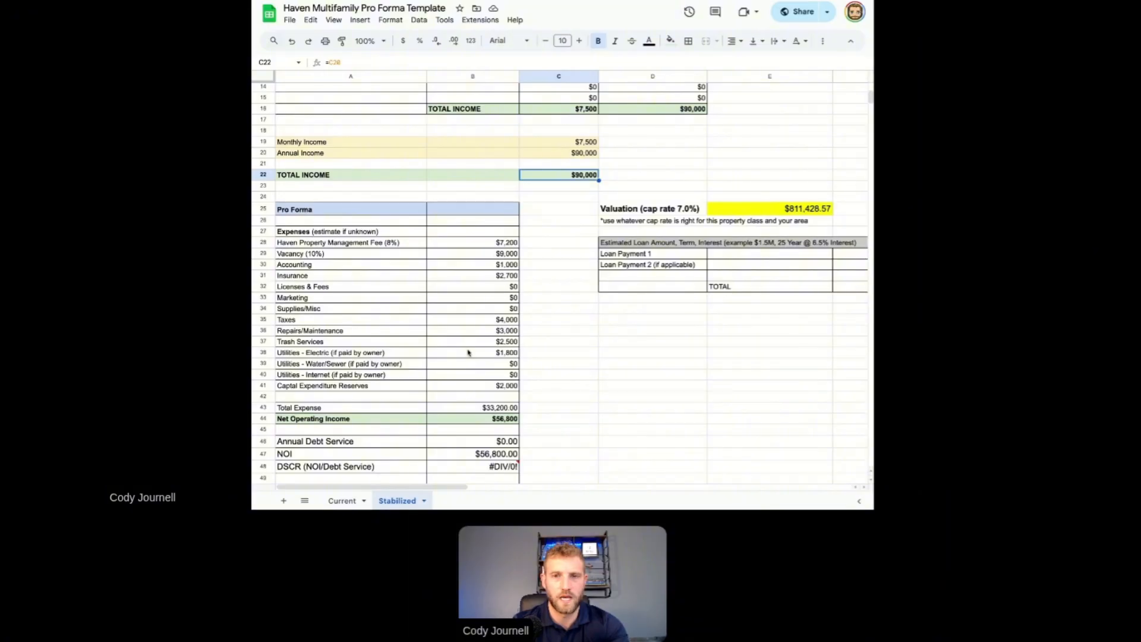
pyautogui.scroll(5, 500, 309)
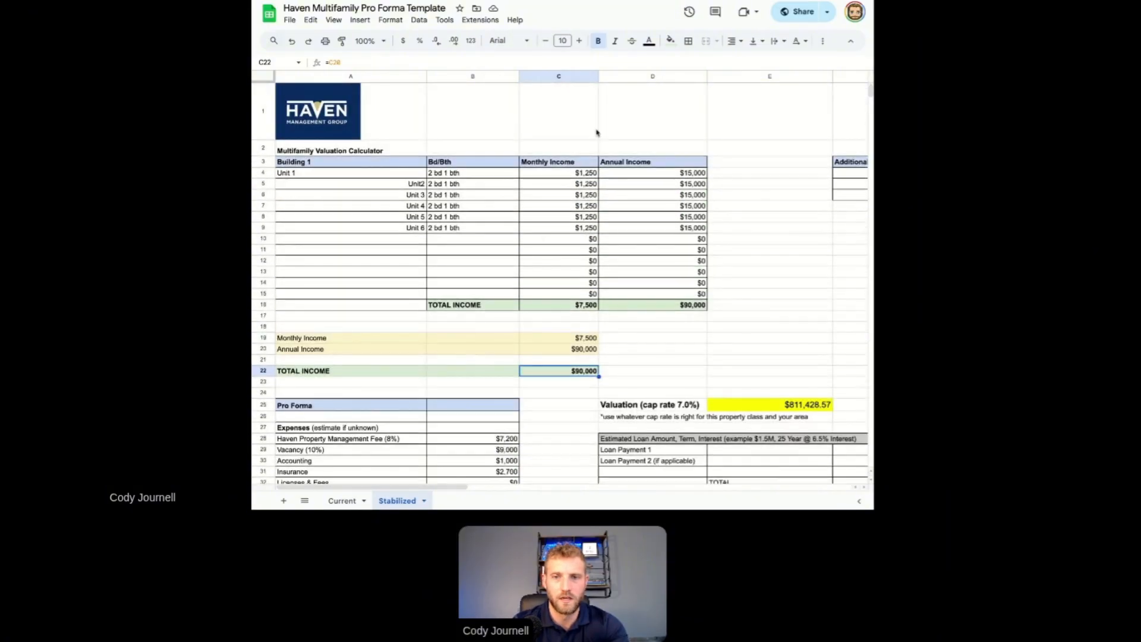
# Enter Parking in F4 and Storage in F5 as additional income sources on the Stabilized sheet
pyautogui.scroll(-2, 522, 270)
pyautogui.scroll(-4, 524, 271)
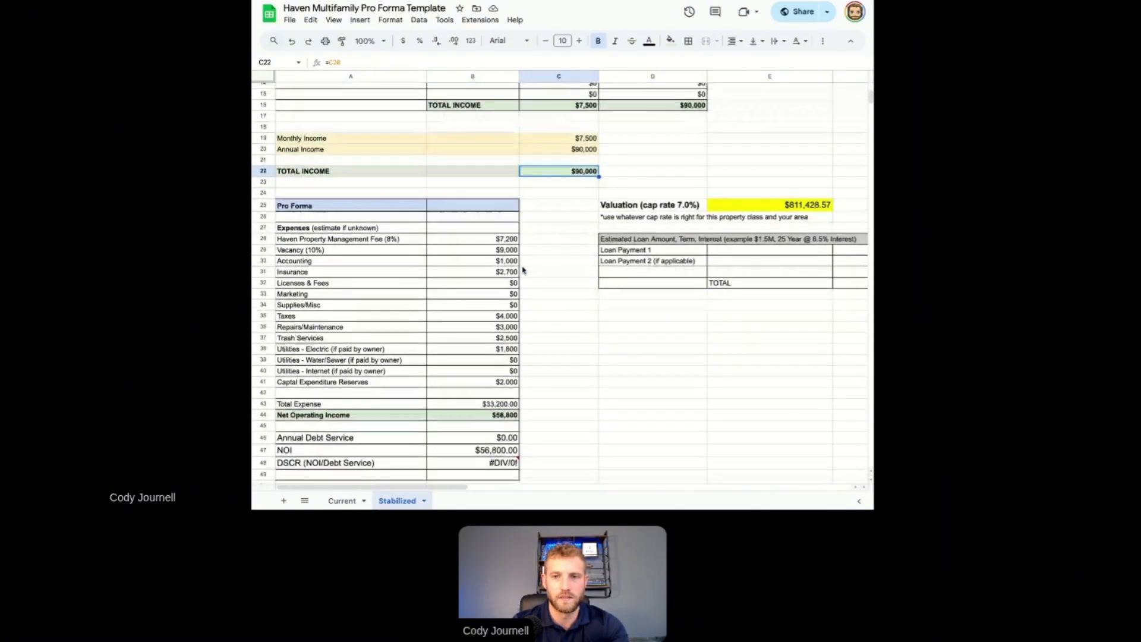
pyautogui.scroll(8, 523, 271)
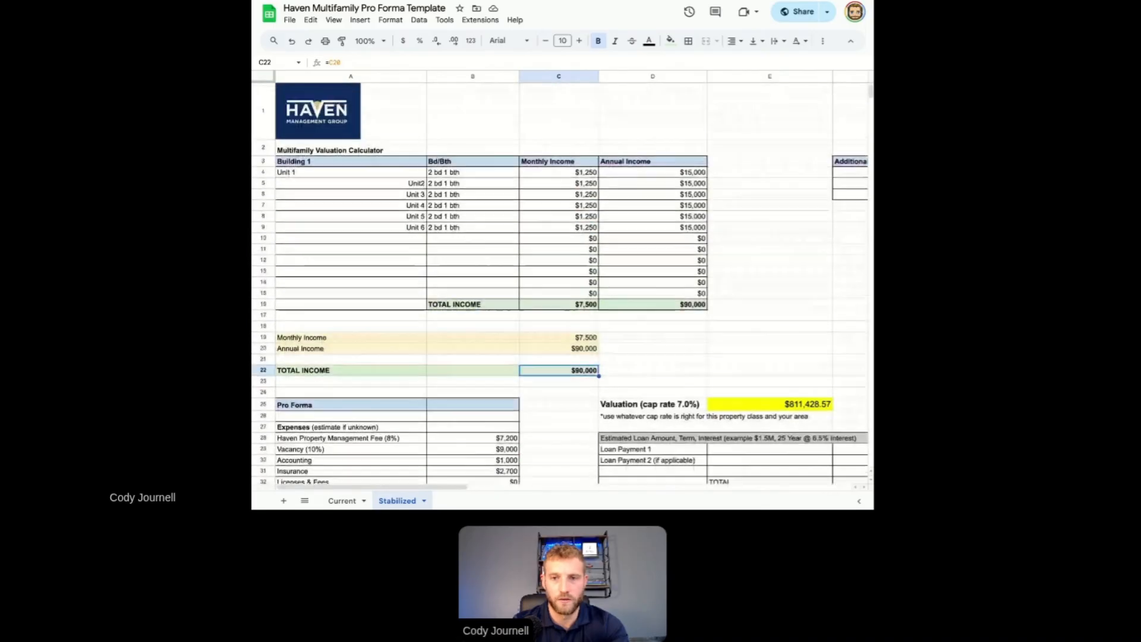
pyautogui.hscroll(4, 523, 271)
pyautogui.hscroll(4, 414, 177)
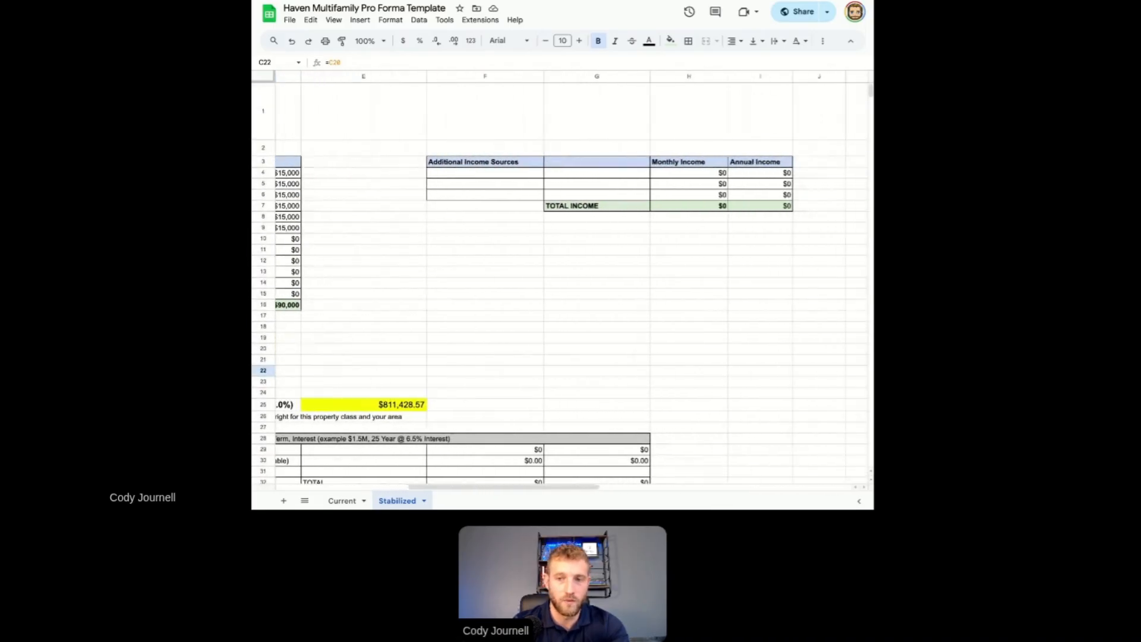
pyautogui.click(414, 177)
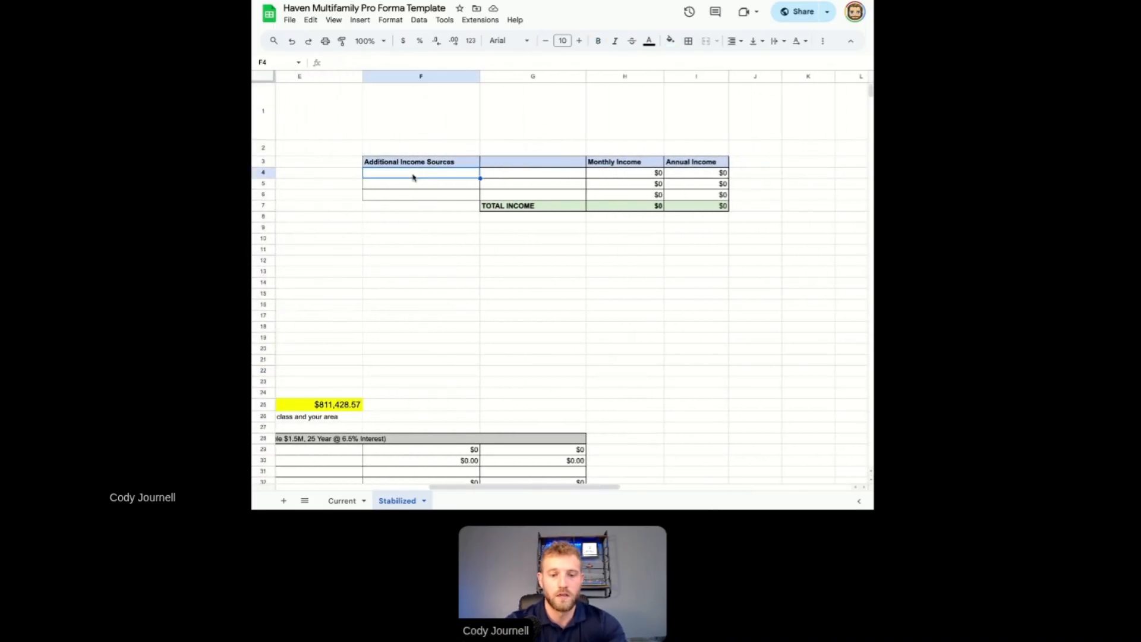
pyautogui.write('Paring')
pyautogui.press('Return')
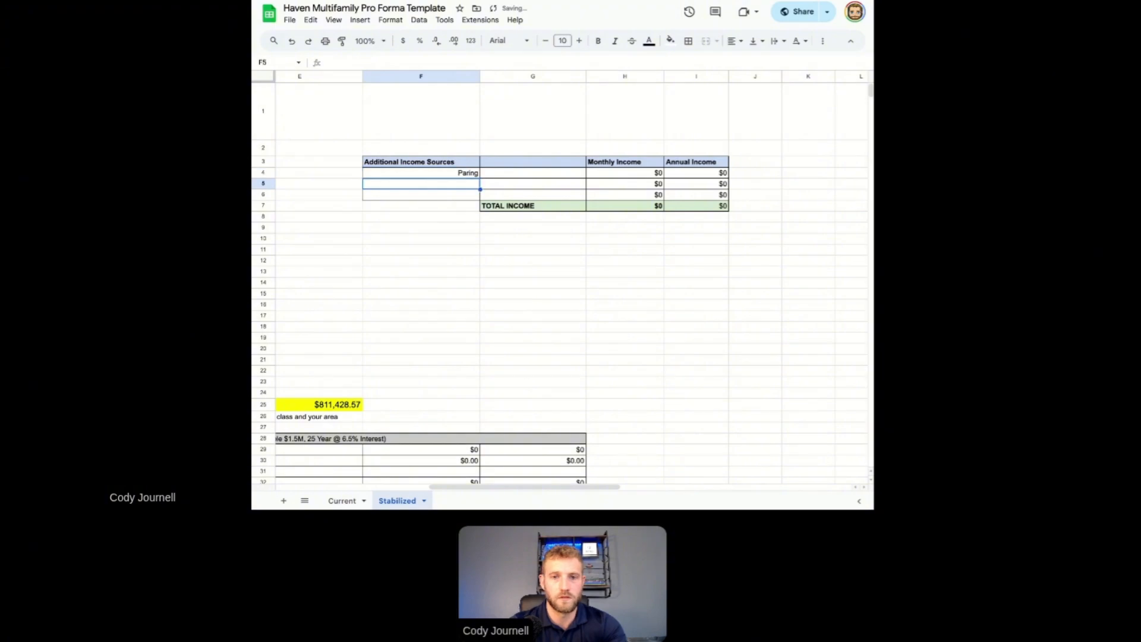
pyautogui.click(435, 177)
pyautogui.write('Parking')
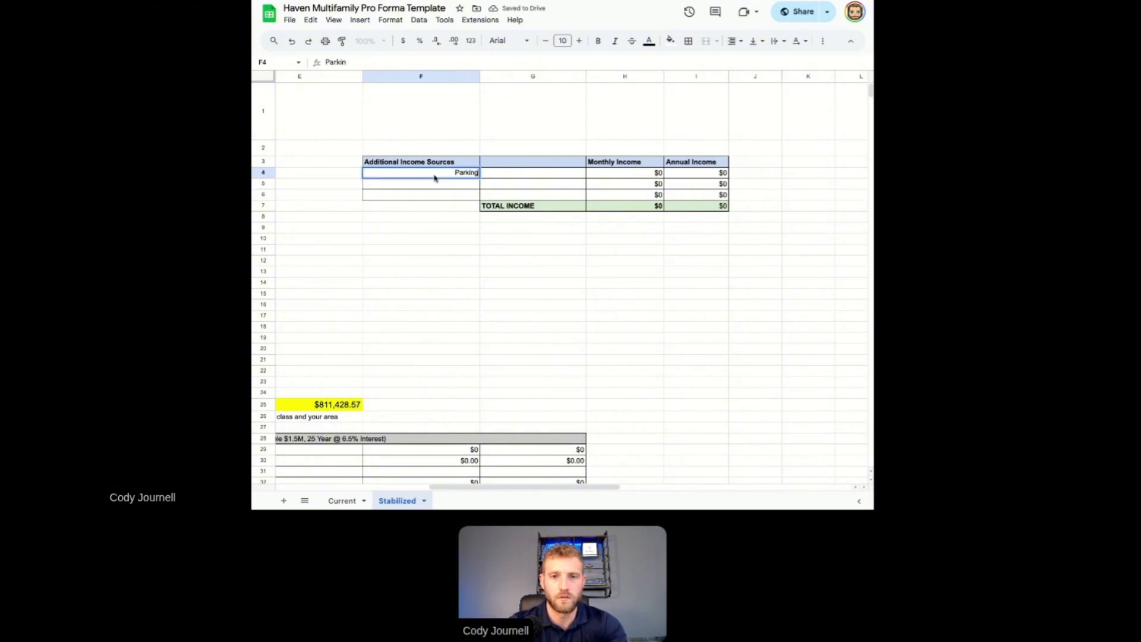
pyautogui.press('Return')
pyautogui.write('Storage')
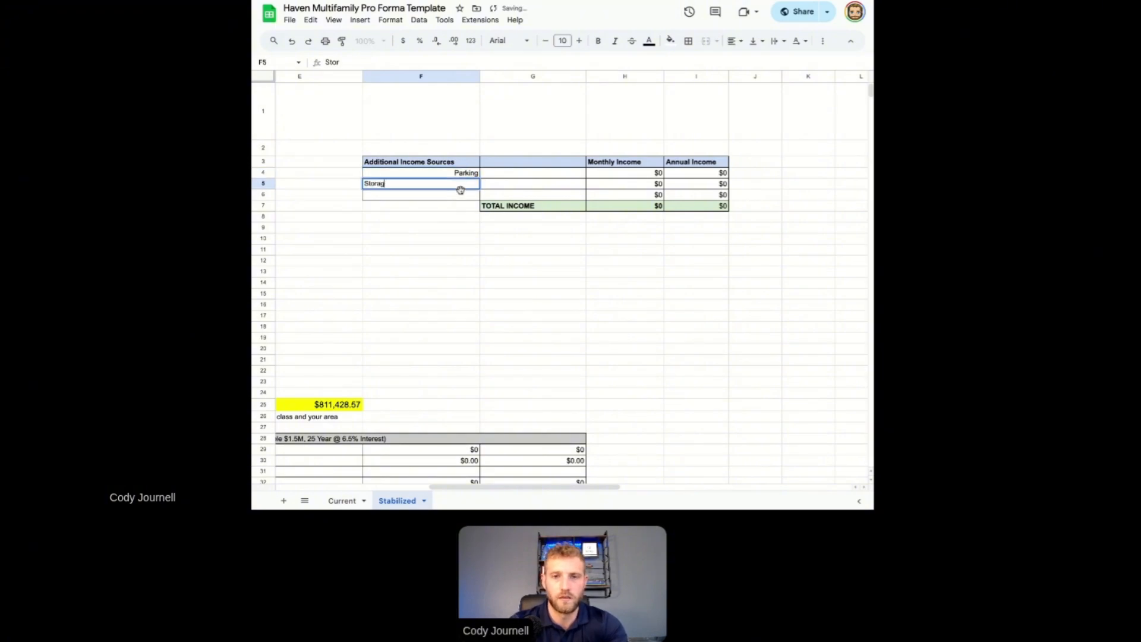
pyautogui.press('Return')
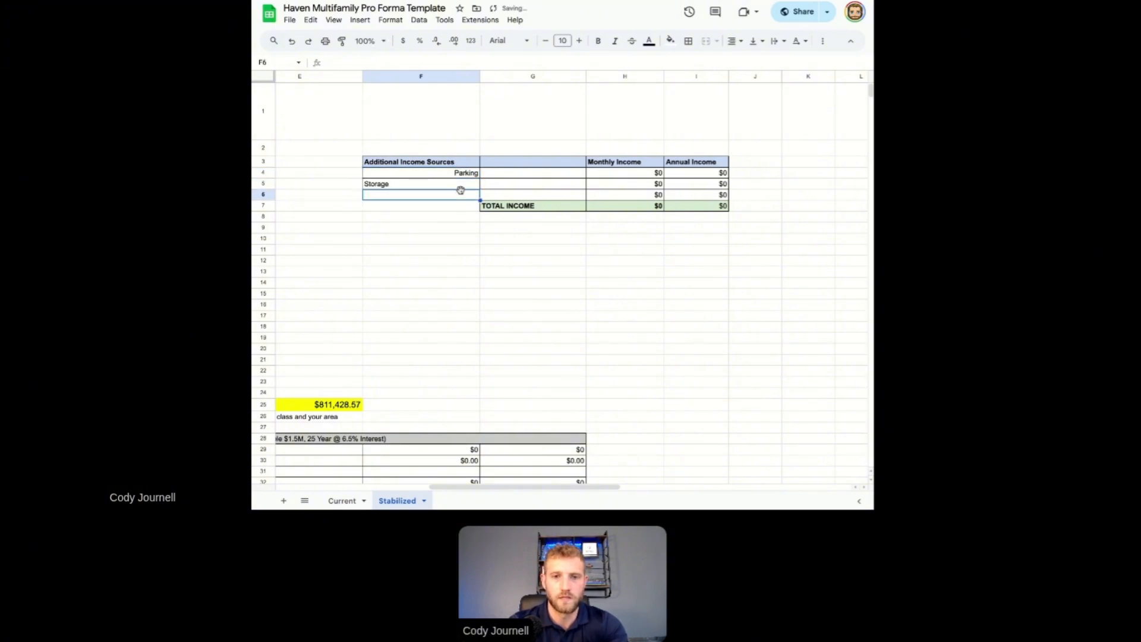
# Set the additional monthly income to 350 for Parking in H4 and 300 for Storage in H5
pyautogui.click(634, 175)
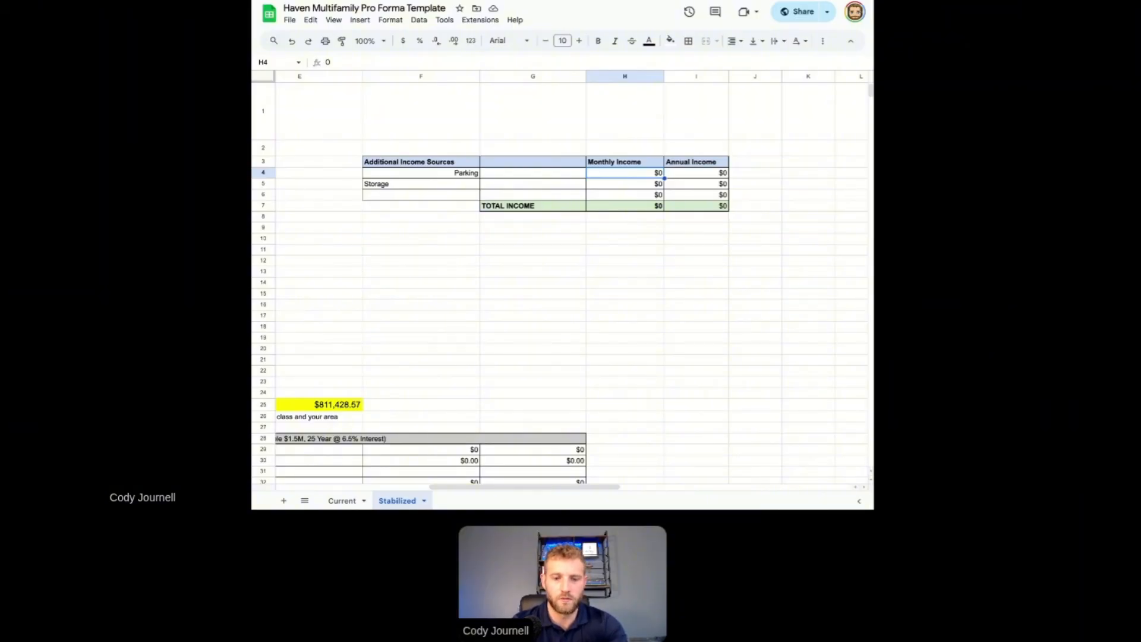
pyautogui.write('35')
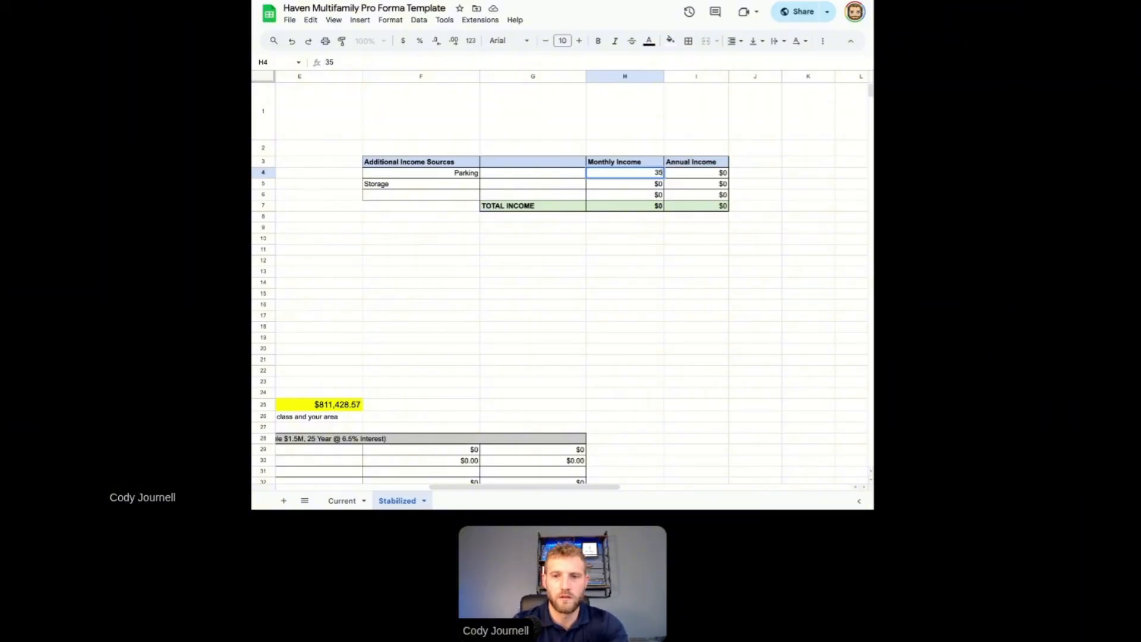
pyautogui.press('Return')
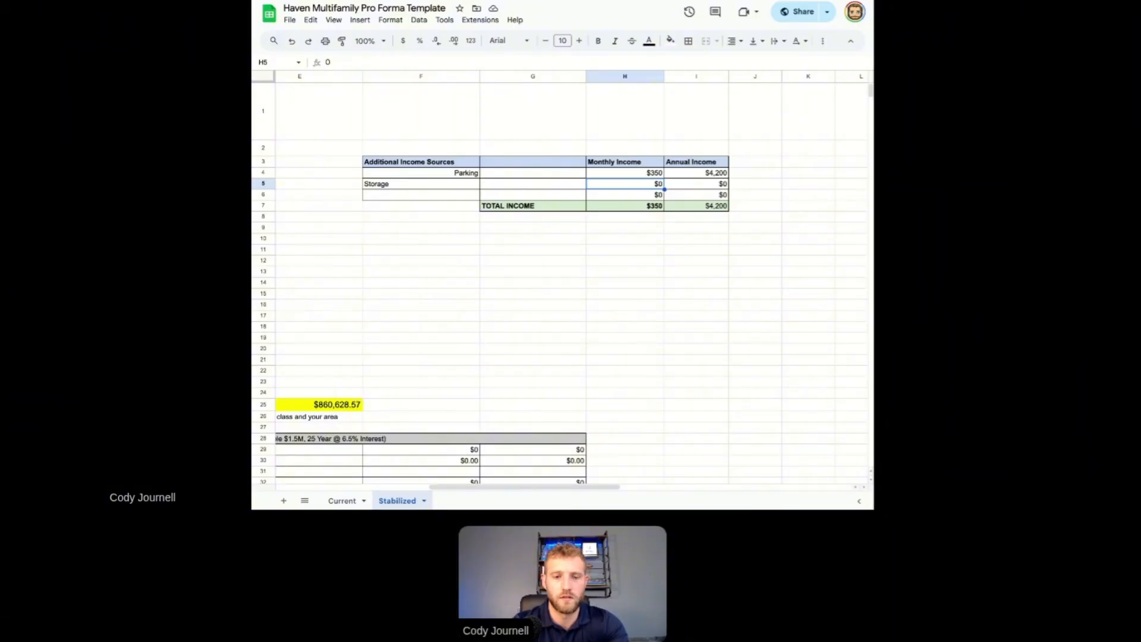
pyautogui.write('300')
pyautogui.press('Return')
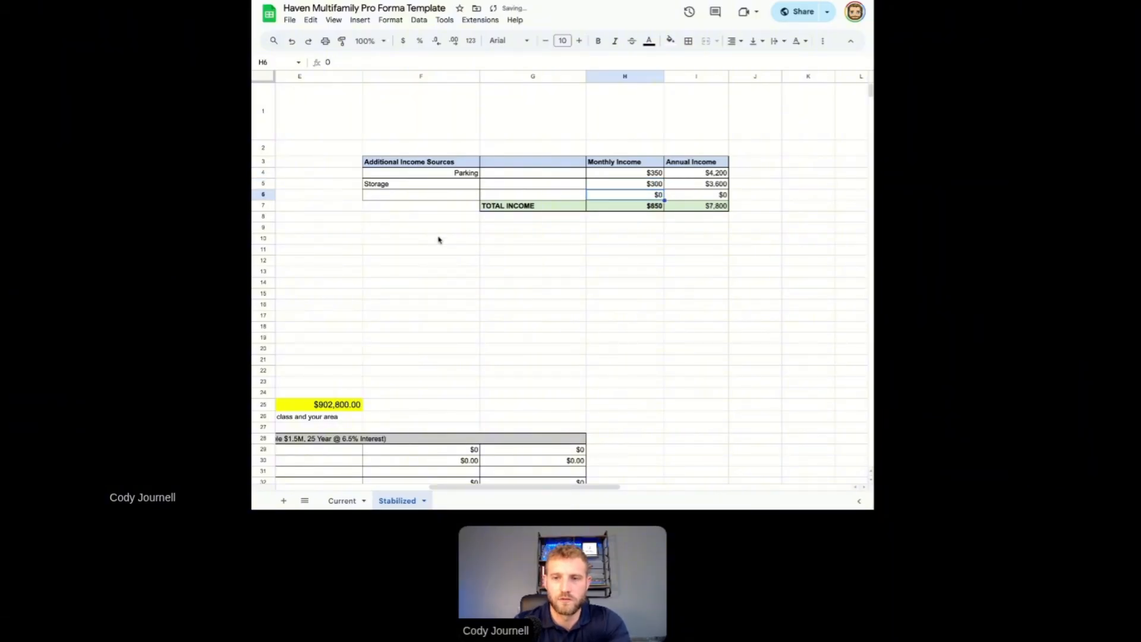
# Review how the added income affects the Stabilized sheet's Total Income, Net Operating Income in B44 and 7.0% cap rate valuation in E25
pyautogui.hscroll(-3, 518, 237)
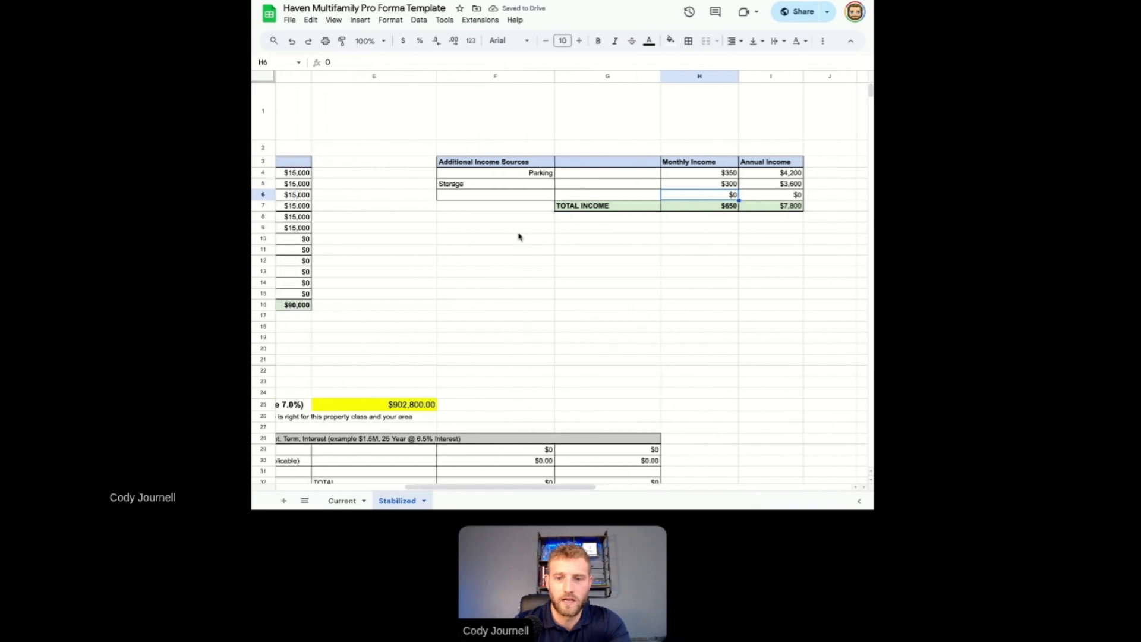
pyautogui.hscroll(-6, 518, 237)
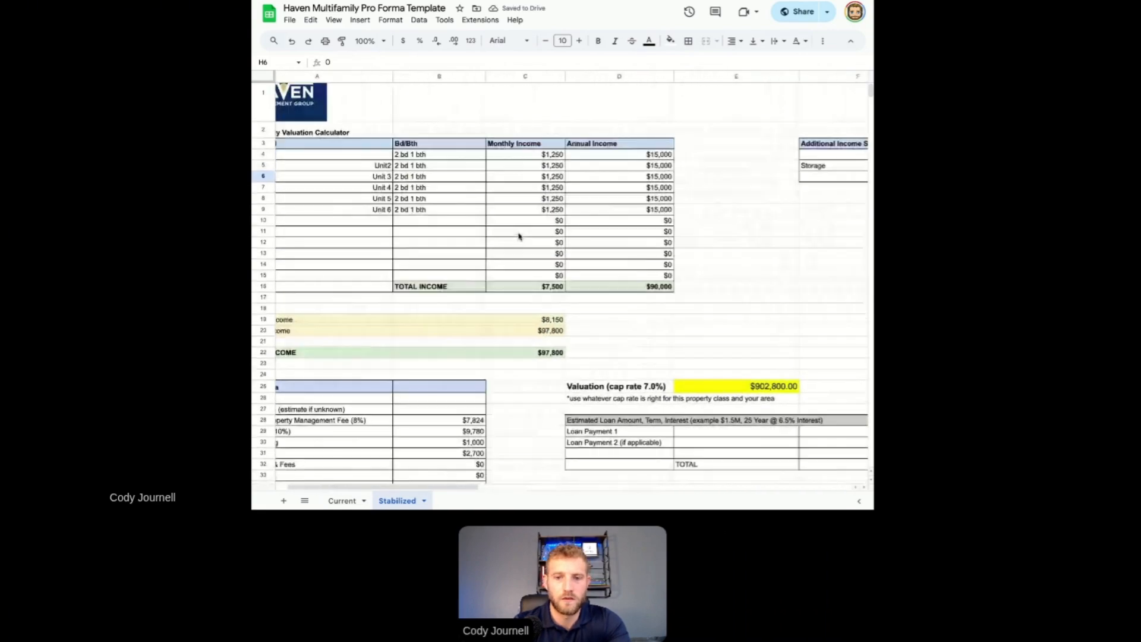
pyautogui.hscroll(-1, 518, 236)
pyautogui.scroll(-10, 518, 237)
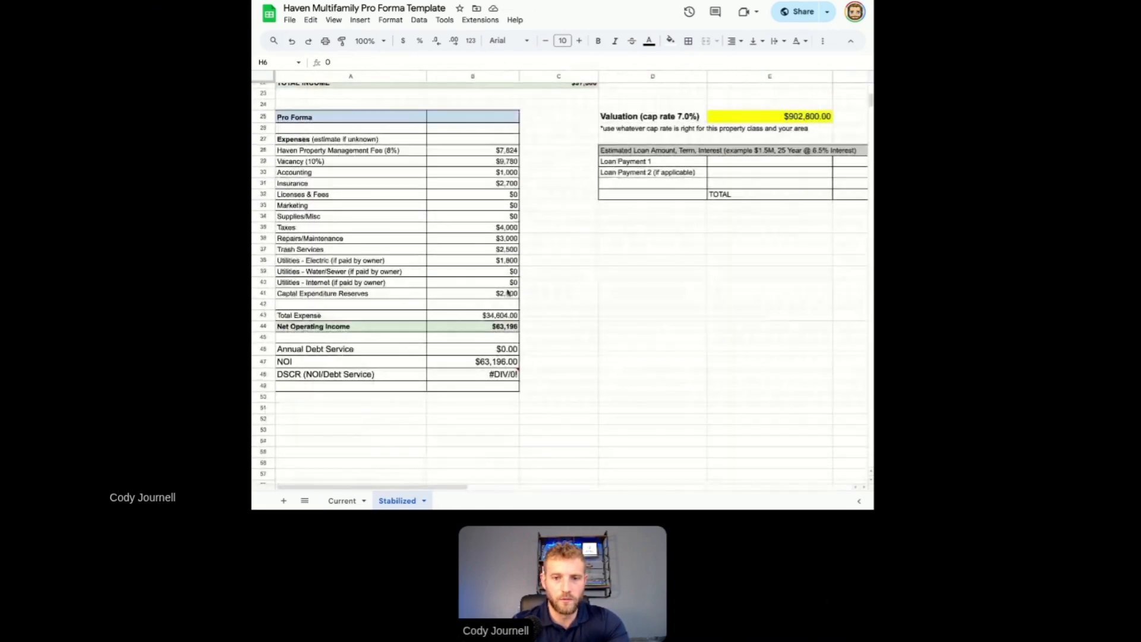
pyautogui.moveTo(399, 327); pyautogui.dragTo(472, 331)
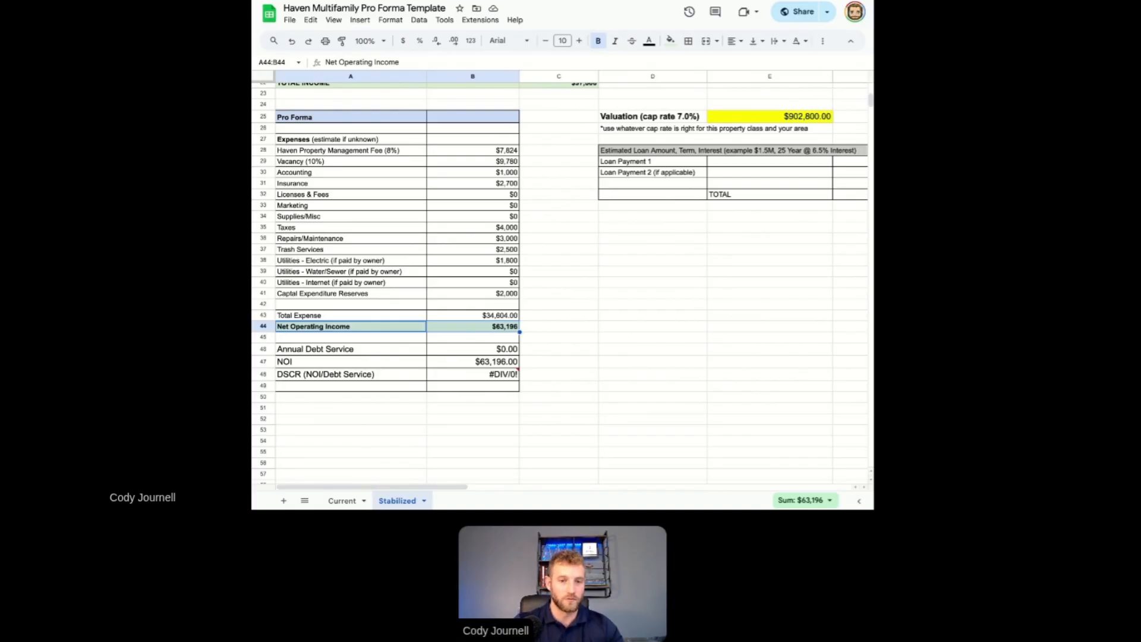
pyautogui.click(497, 328)
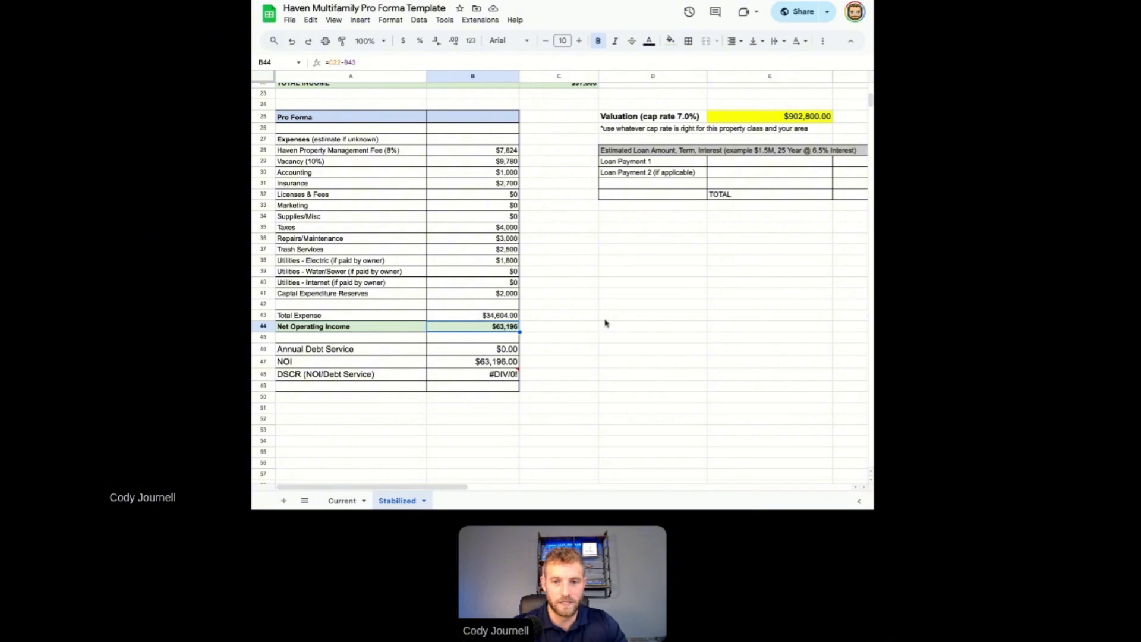
pyautogui.hscroll(1, 605, 323)
pyautogui.hscroll(3, 605, 323)
pyautogui.scroll(2, 605, 323)
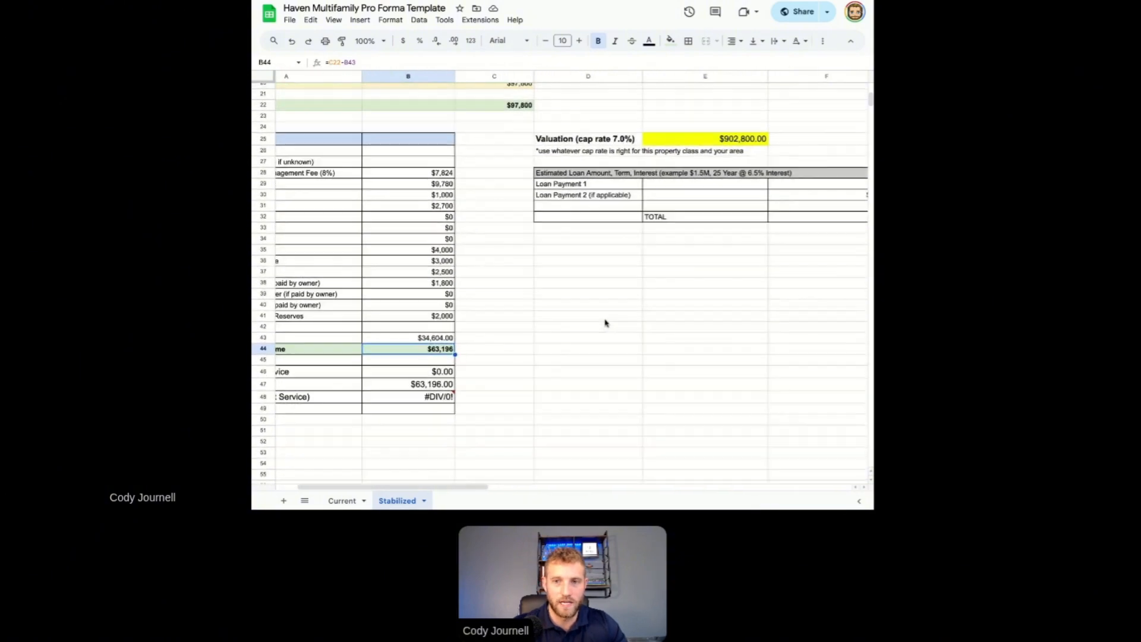
pyautogui.hscroll(1, 605, 323)
pyautogui.scroll(1, 605, 323)
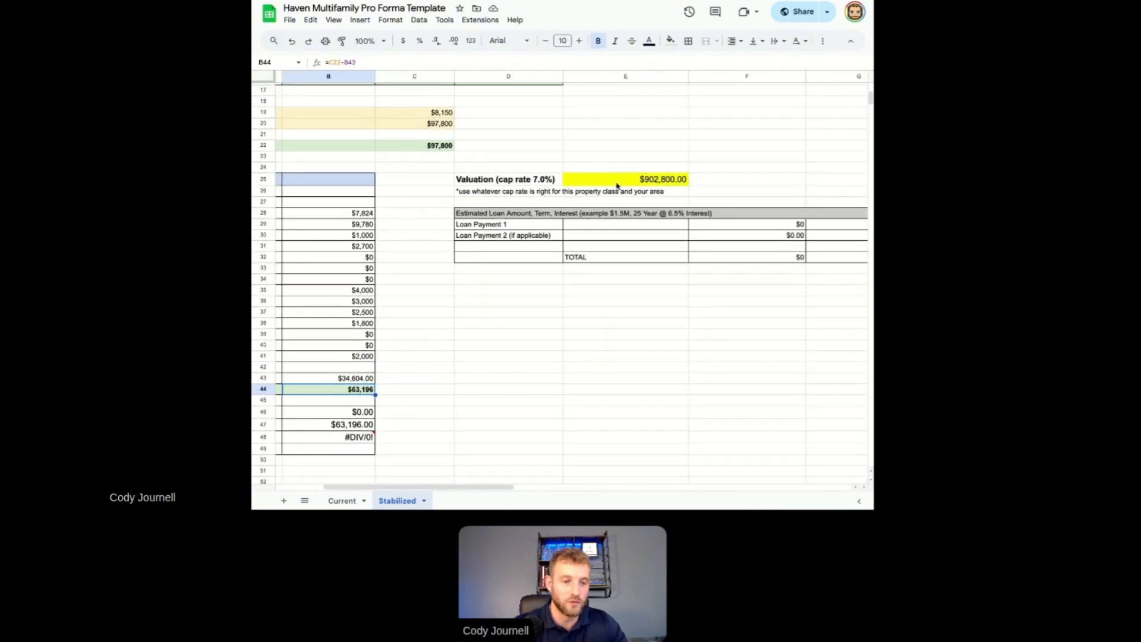
pyautogui.click(618, 182)
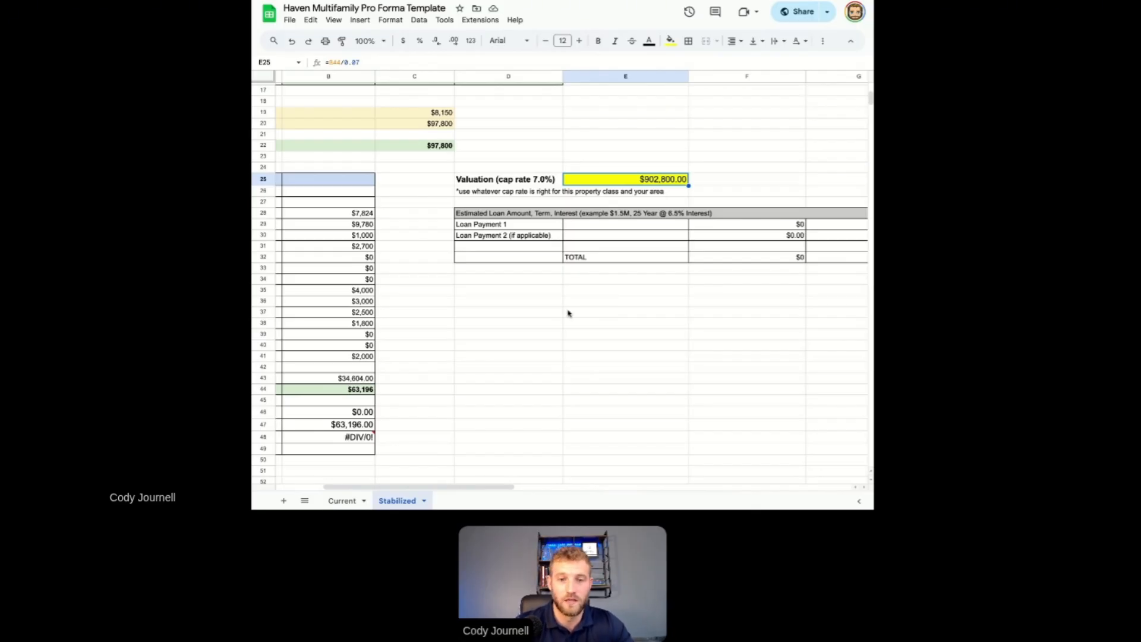
pyautogui.hscroll(-3, 440, 351)
pyautogui.scroll(-1, 440, 351)
pyautogui.hscroll(-1, 443, 351)
pyautogui.scroll(-2, 442, 351)
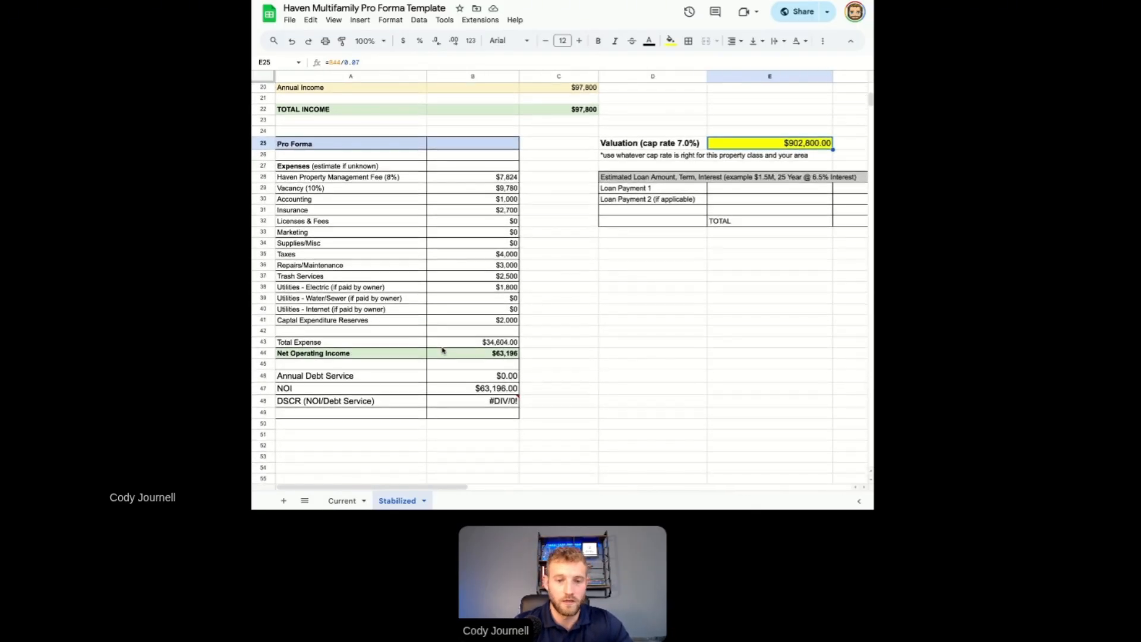
# Copy the Loan Payment 1 row, D29:G29, from the Current sheet into the same row of the Stabilized sheet starting at D29
pyautogui.click(339, 501)
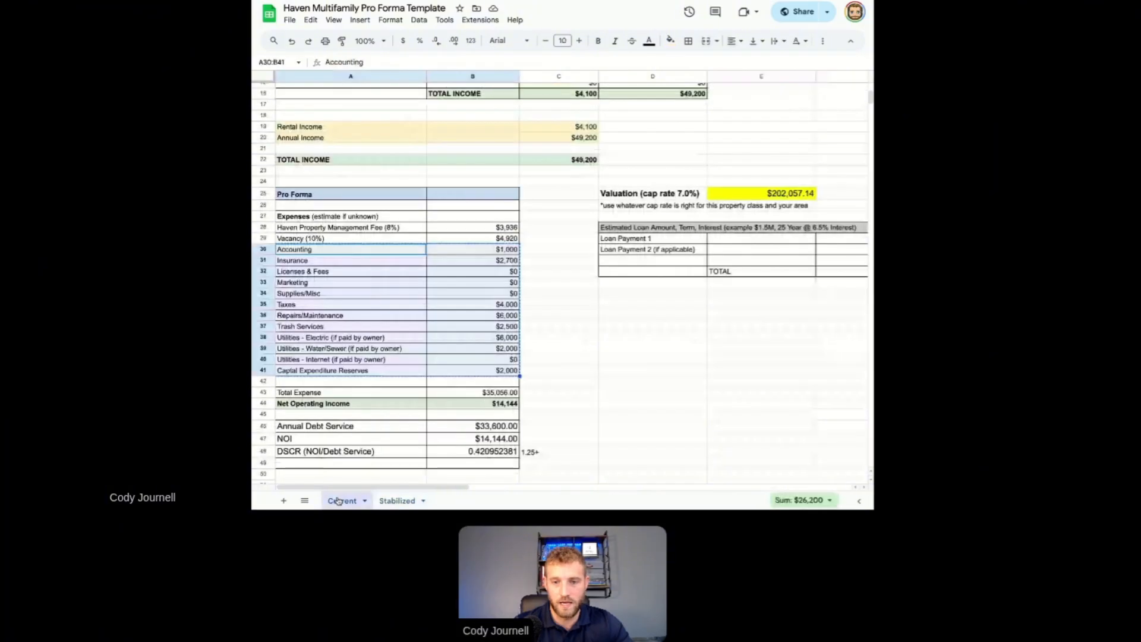
pyautogui.hscroll(5, 652, 390)
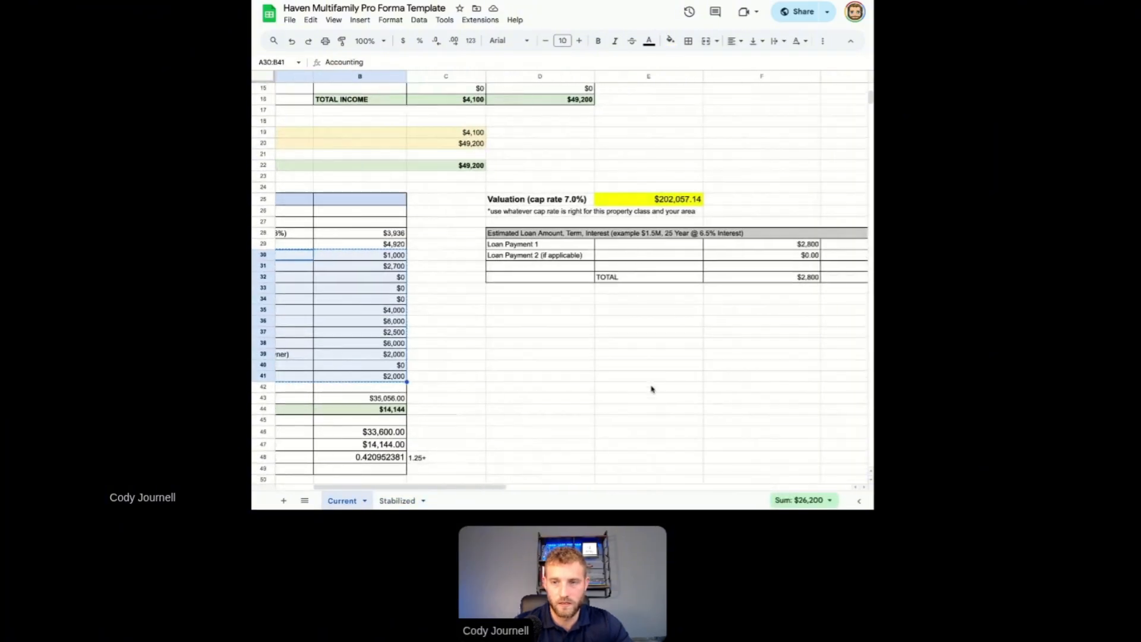
pyautogui.moveTo(479, 246); pyautogui.dragTo(766, 252)
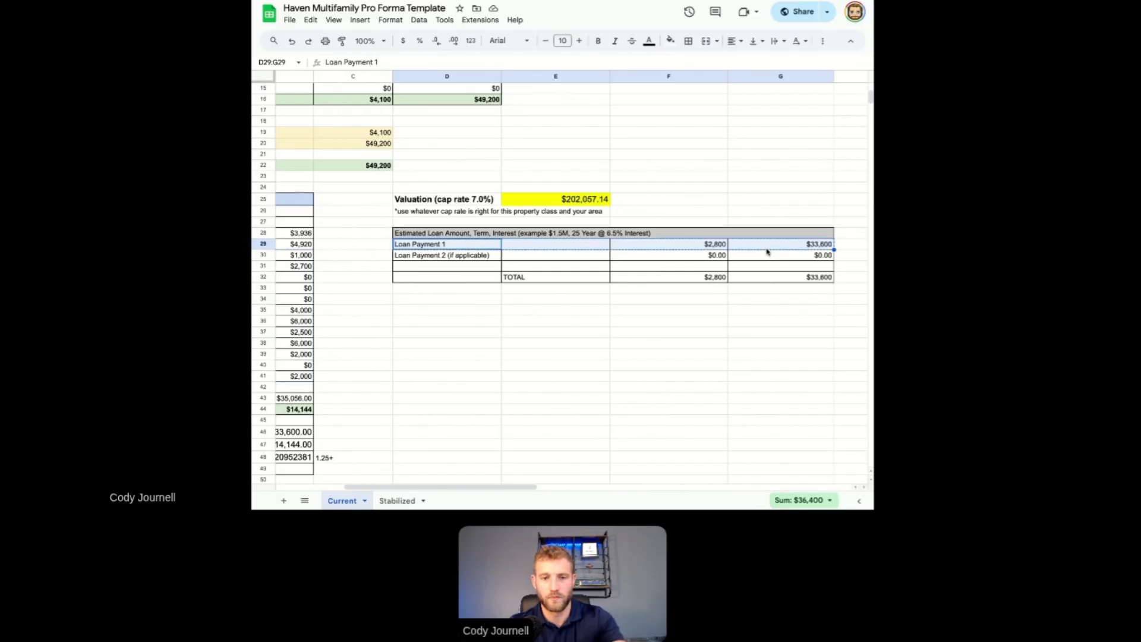
pyautogui.click(396, 501)
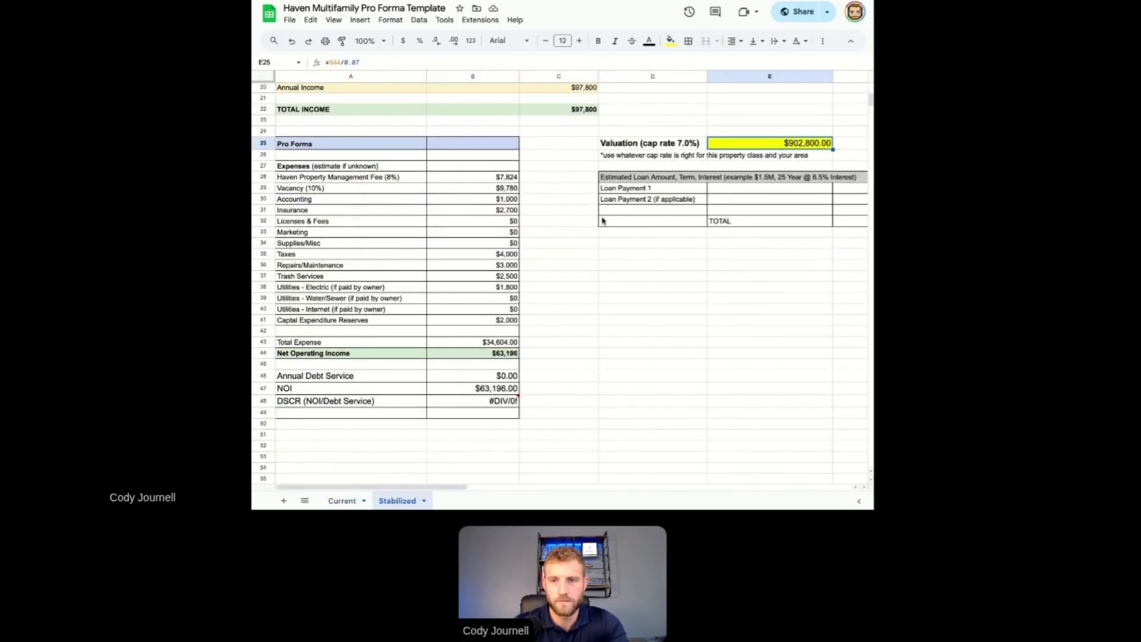
pyautogui.hscroll(3, 657, 207)
pyautogui.hscroll(1, 657, 207)
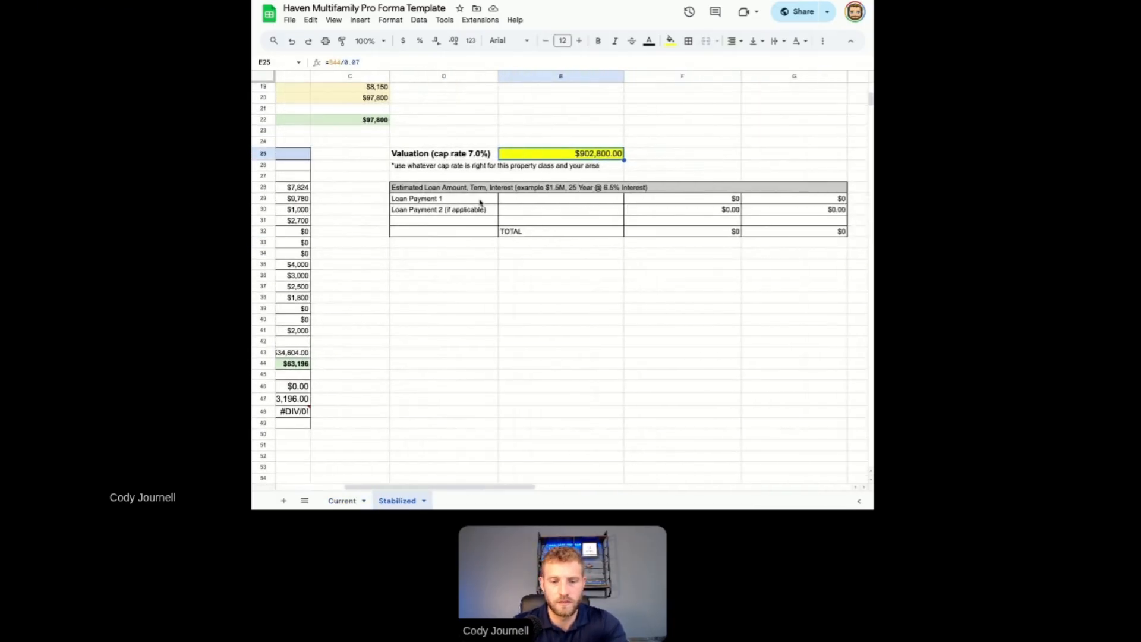
pyautogui.click(480, 201)
pyautogui.write('Loan Payment 1\t\t$2,800\t$33,600')
pyautogui.click(450, 332)
# Examine the Stabilized sheet's Annual Debt Service, NOI and DSCR in B46:B48, along with its loan payment totals and valuation
pyautogui.hscroll(-5, 450, 332)
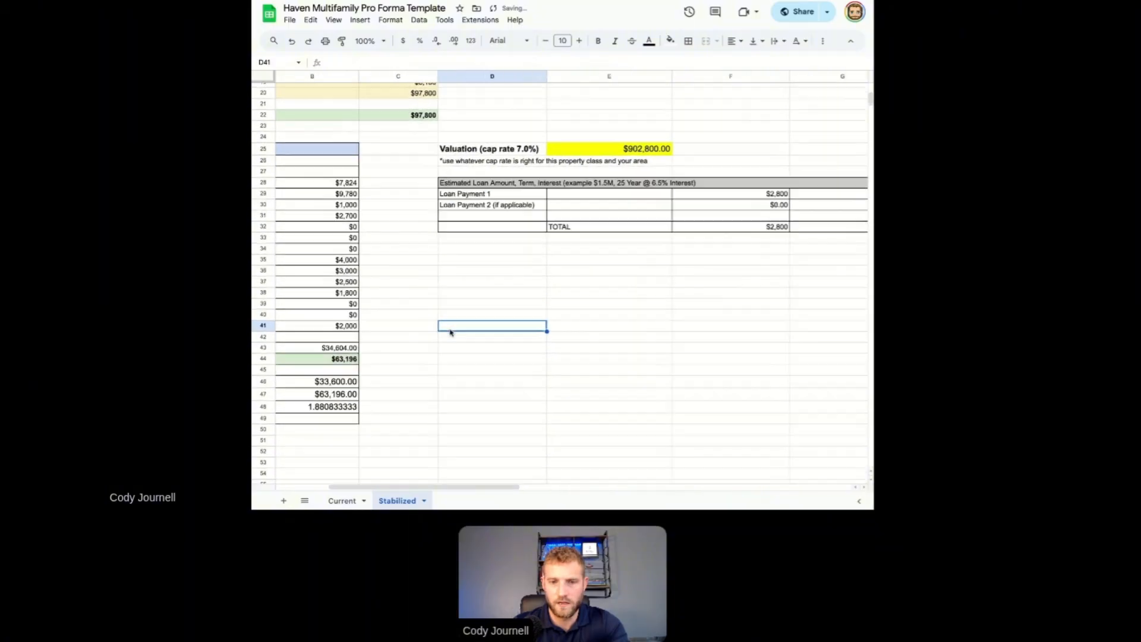
pyautogui.scroll(-2, 385, 371)
pyautogui.scroll(-2, 387, 371)
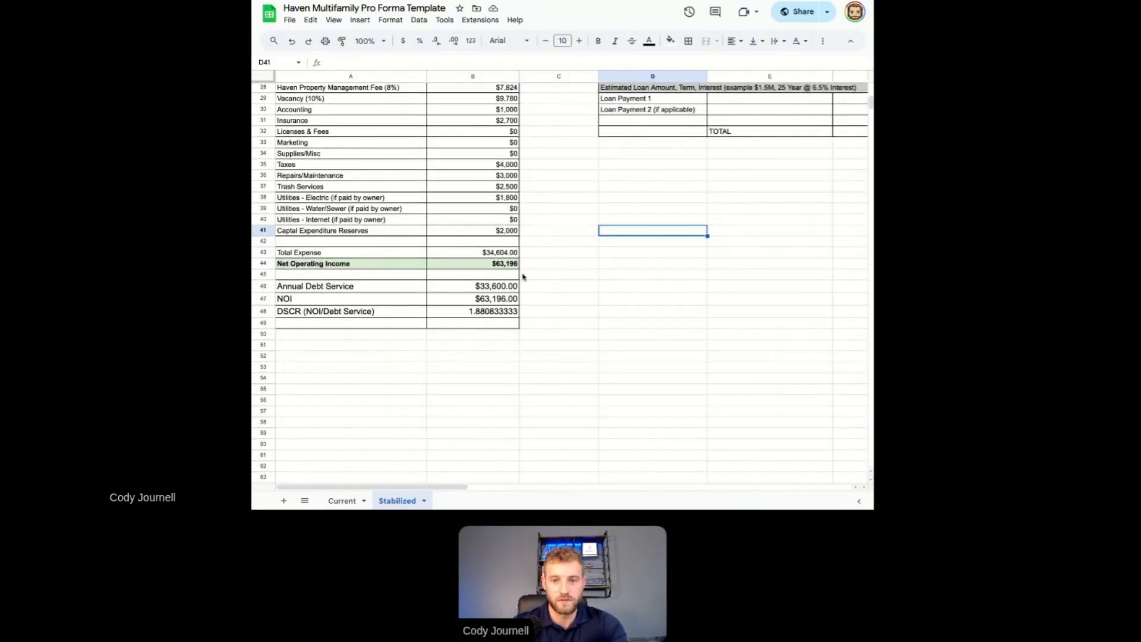
pyautogui.click(502, 302)
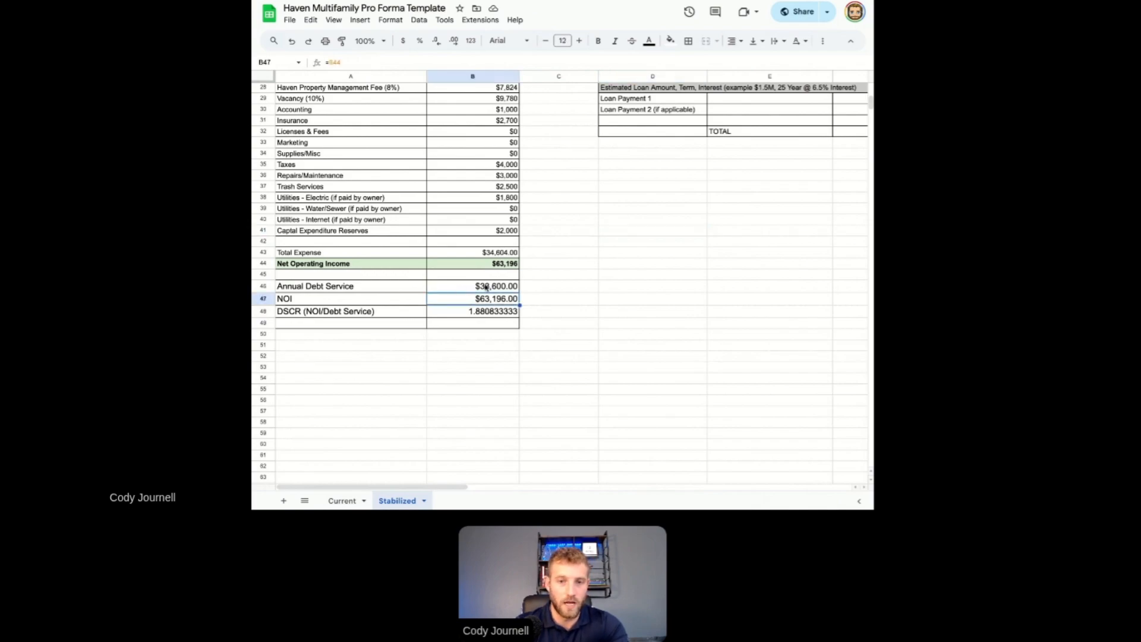
pyautogui.click(474, 314)
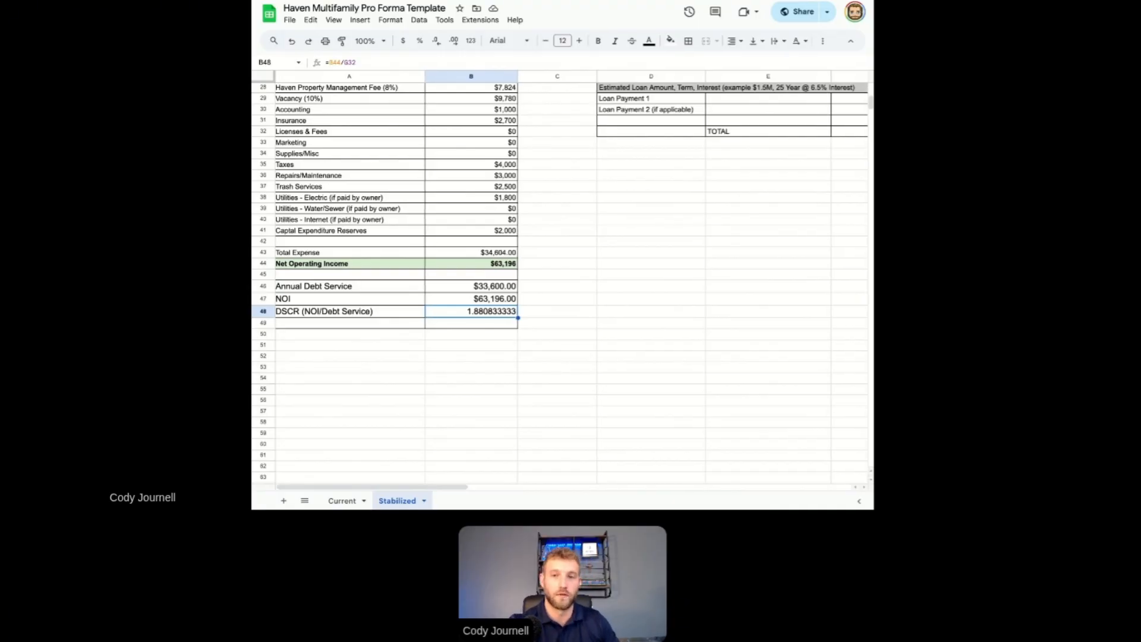
pyautogui.hscroll(5, 559, 280)
pyautogui.scroll(3, 559, 279)
pyautogui.hscroll(3, 559, 279)
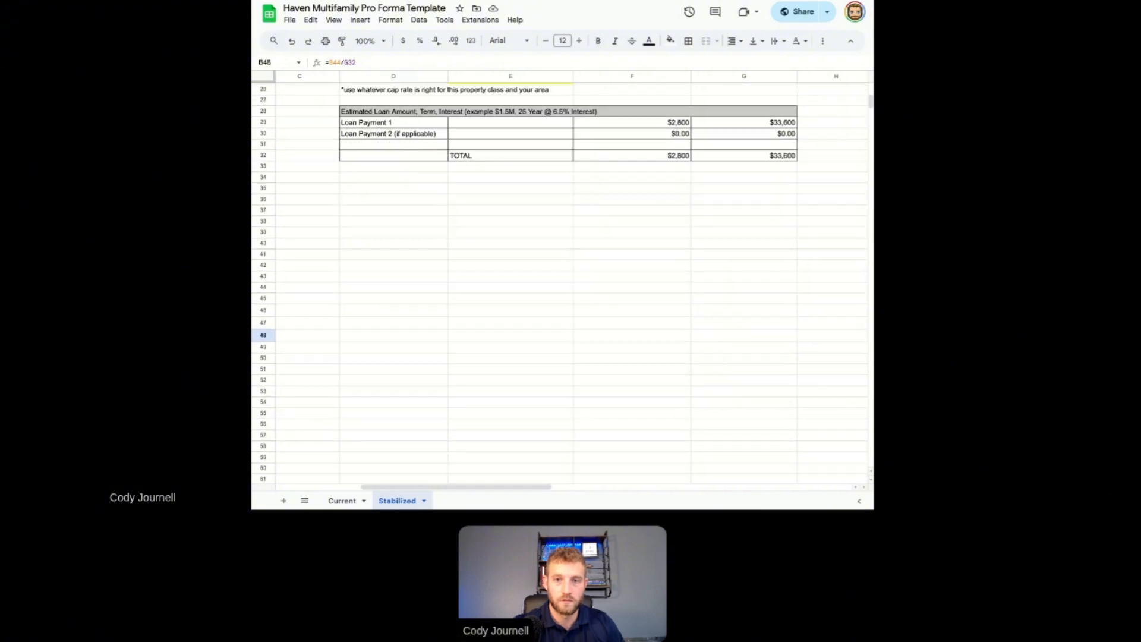
pyautogui.click(489, 119)
pyautogui.scroll(3, 489, 119)
pyautogui.hscroll(-3, 488, 119)
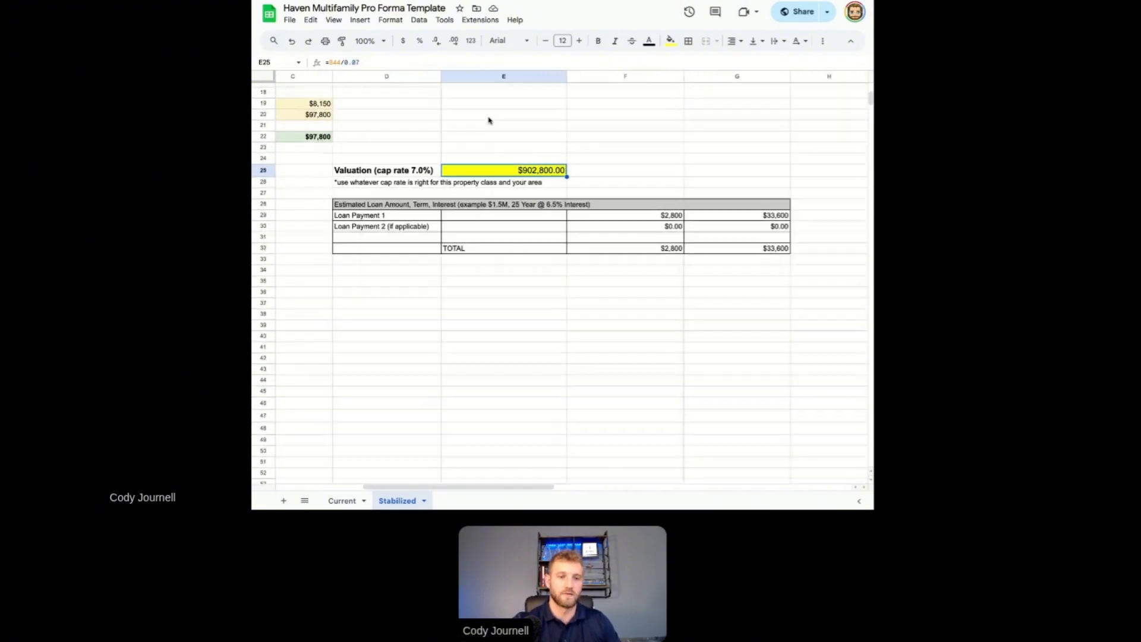
pyautogui.hscroll(-3, 448, 199)
pyautogui.scroll(-2, 448, 199)
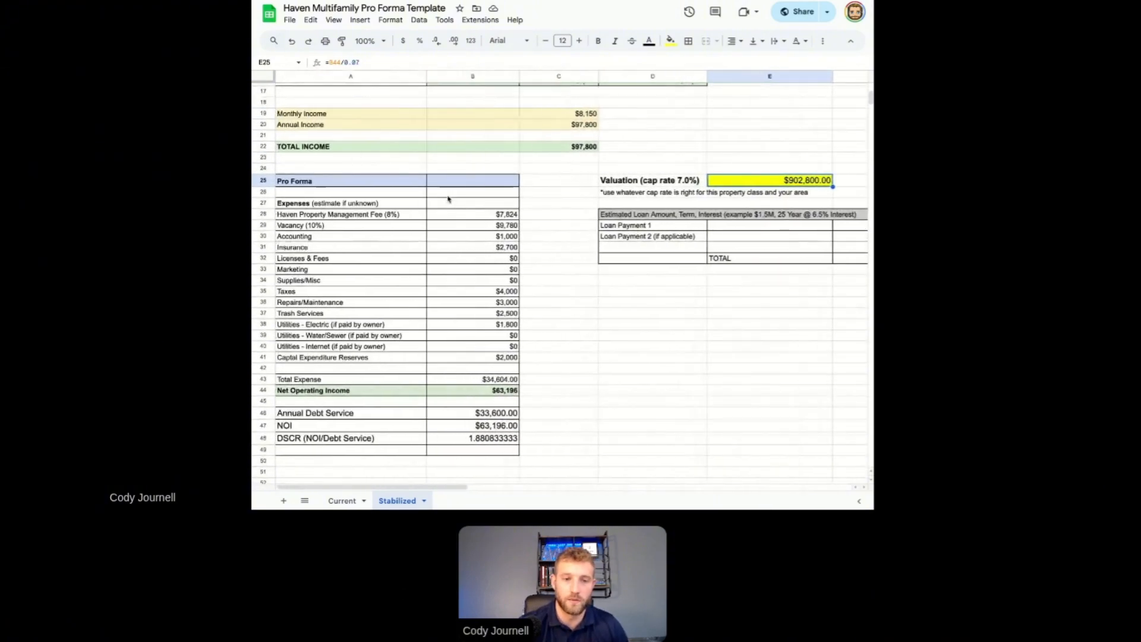
pyautogui.scroll(-1, 444, 237)
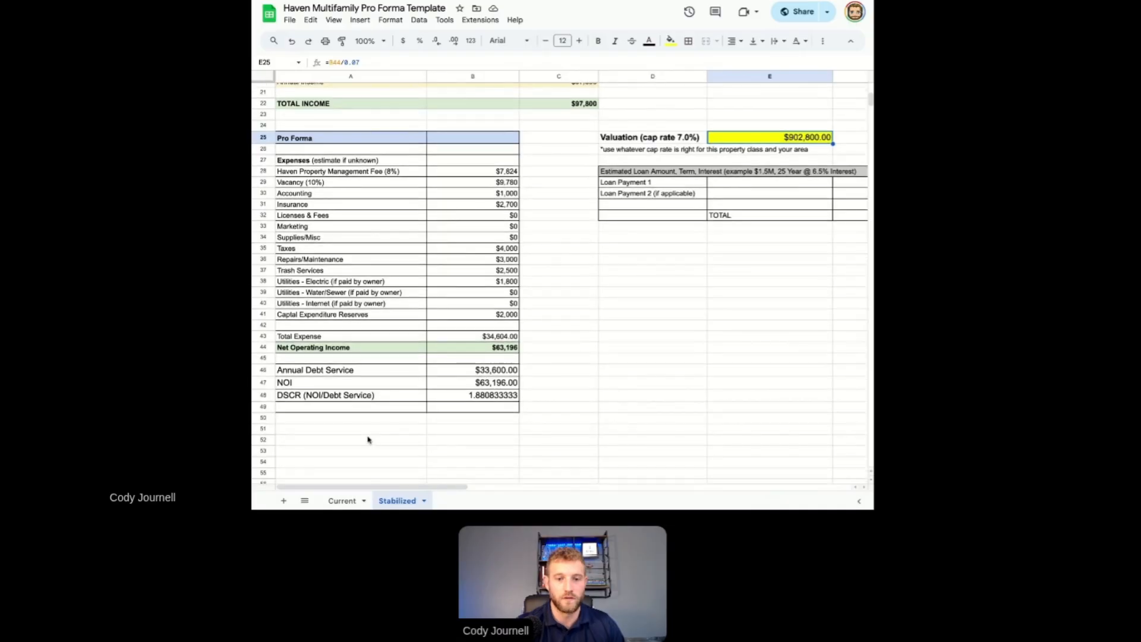
# Compare the Current sheet's valuation, NOI and DSCR with the Stabilized sheet's, and review the stabilized unit rents
pyautogui.click(342, 500)
pyautogui.click(557, 234)
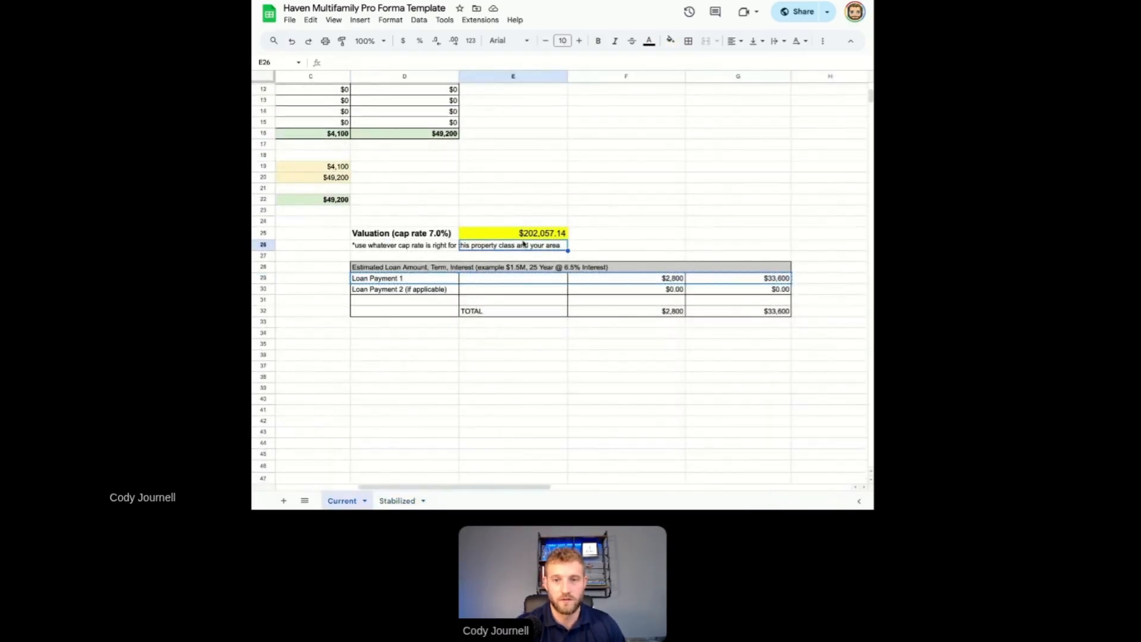
pyautogui.hscroll(-3, 410, 289)
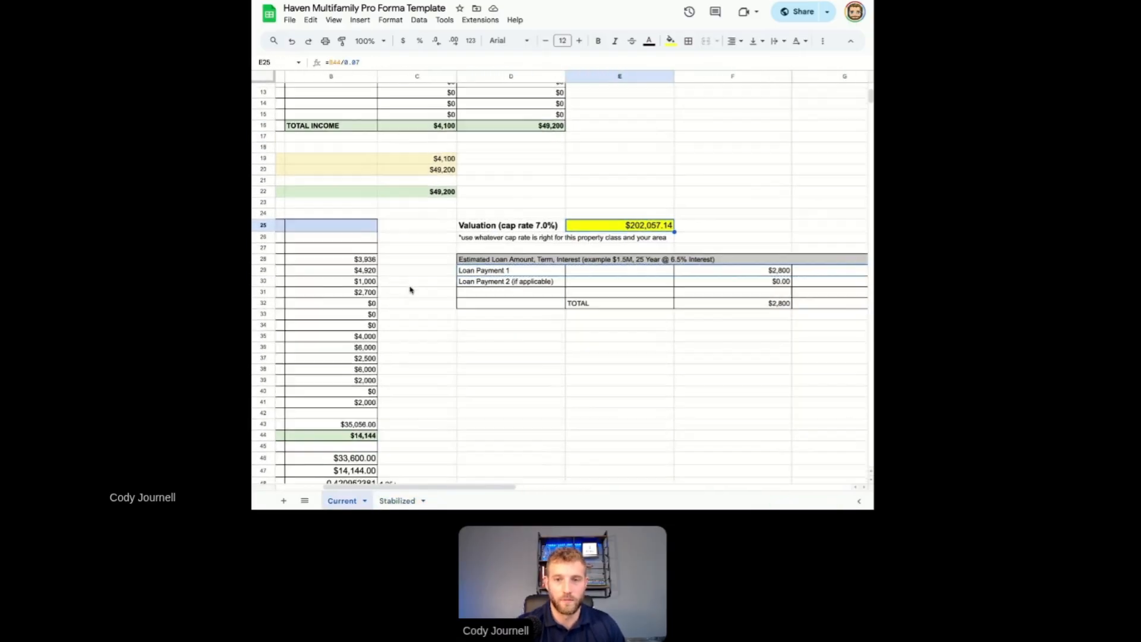
pyautogui.scroll(-2, 410, 290)
pyautogui.scroll(-1, 559, 277)
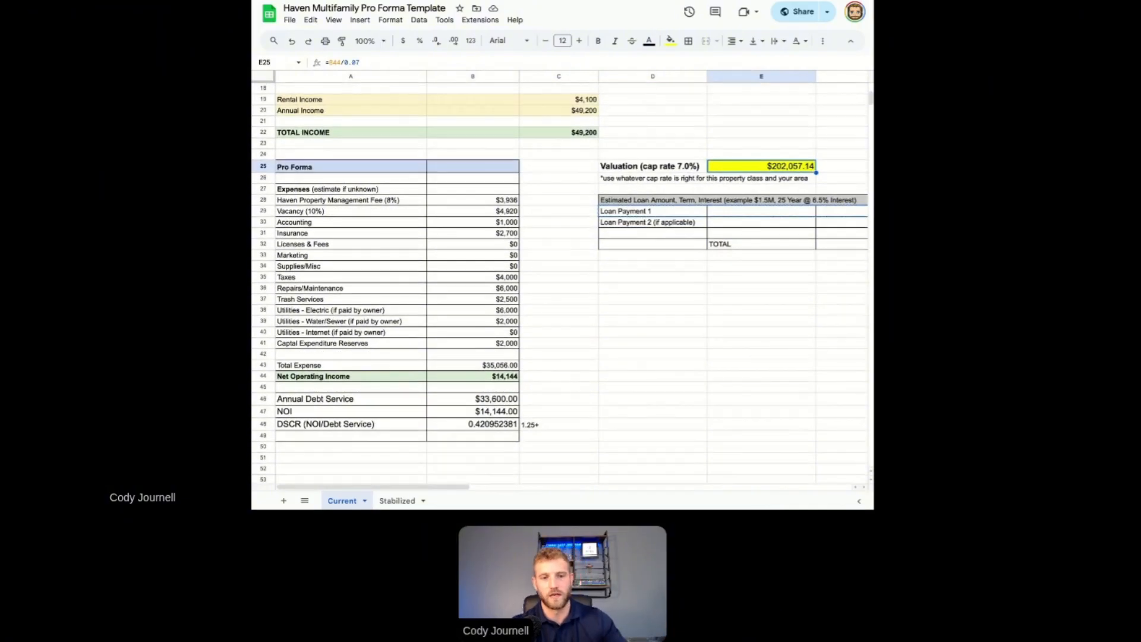
pyautogui.click(398, 501)
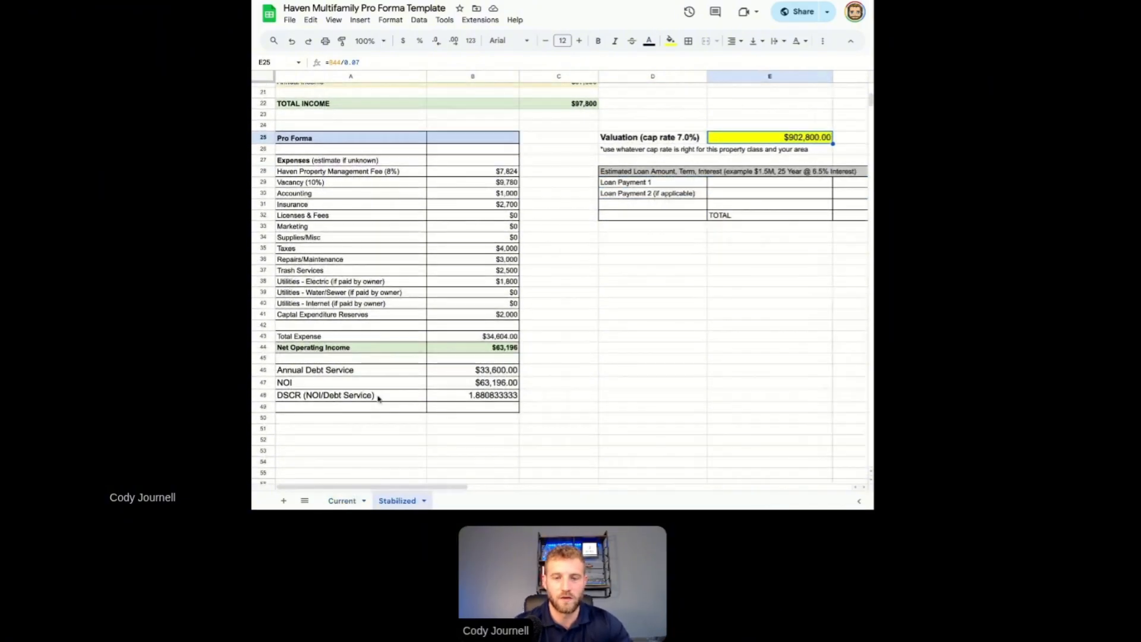
pyautogui.scroll(10, 378, 399)
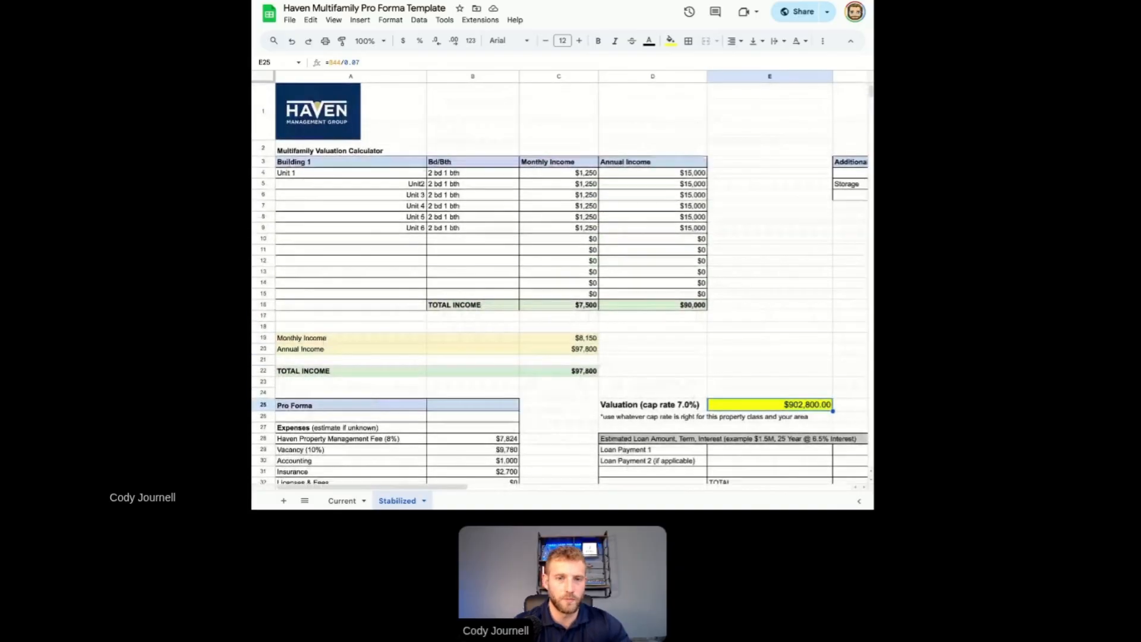